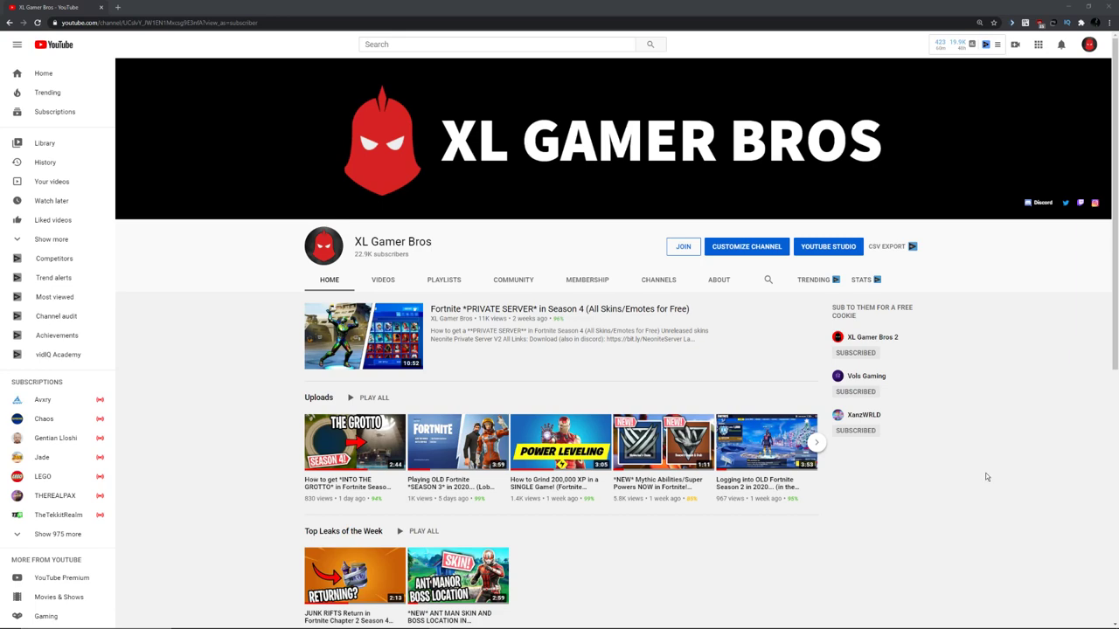
# View the screenshot of the Fortnite launch error in Photos and close the picture.
pyautogui.moveTo(819, 626)
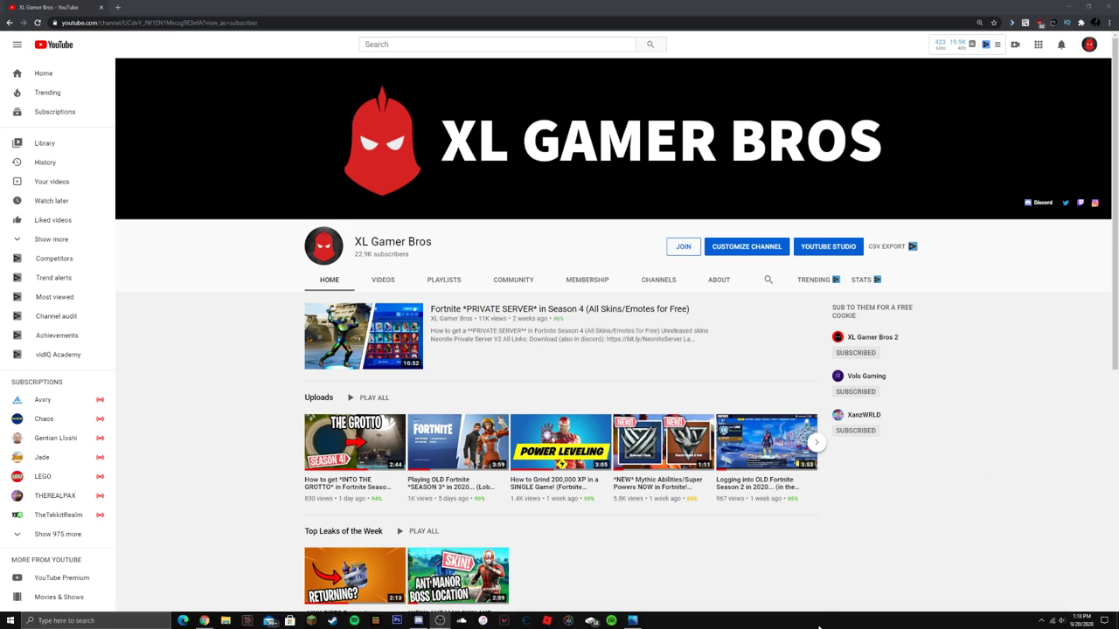
pyautogui.click(633, 620)
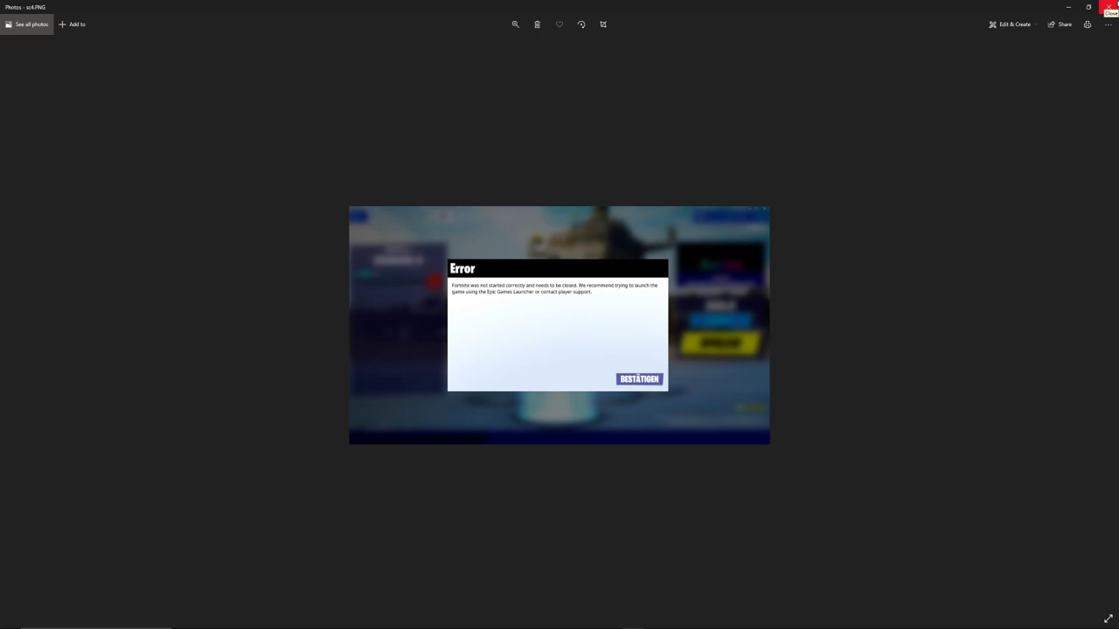
pyautogui.click(1108, 6)
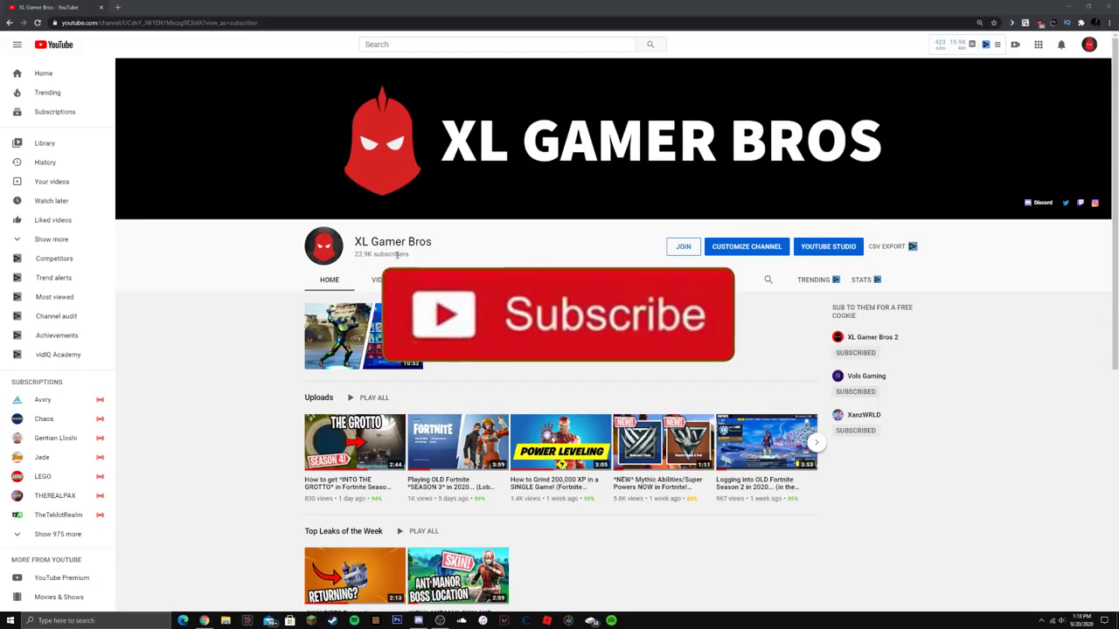
pyautogui.moveTo(354, 255); pyautogui.dragTo(369, 254)
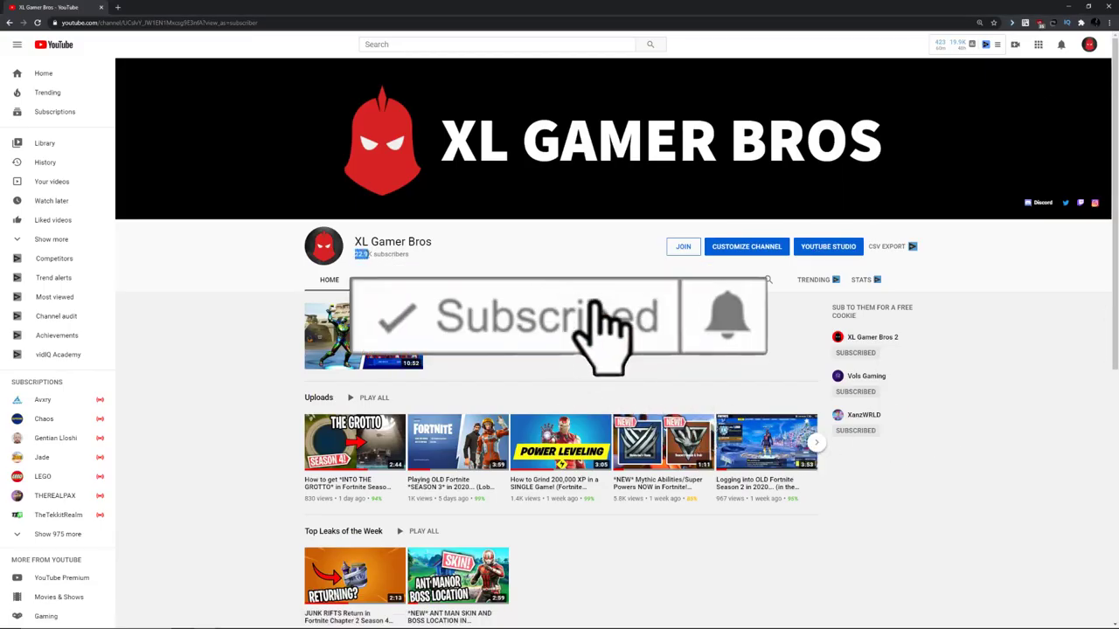
pyautogui.click(445, 255)
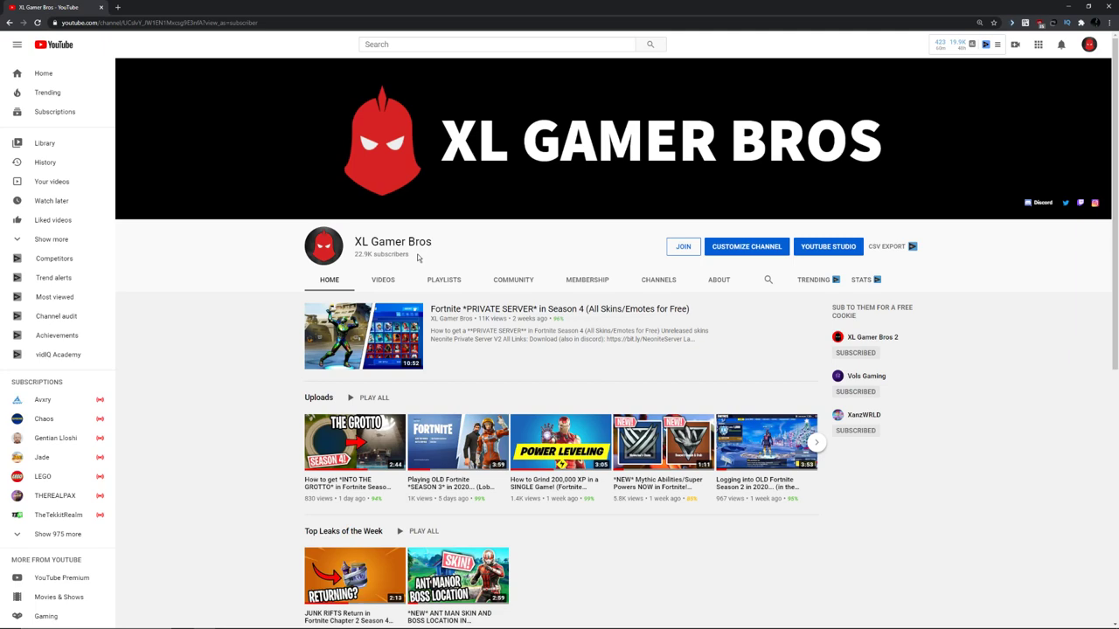
# Bring up the kem0o/neonitev2 GitHub repository in the browser and close the YouTube and blank tabs.
pyautogui.click(117, 7)
pyautogui.click(89, 7)
pyautogui.moveTo(548, 621)
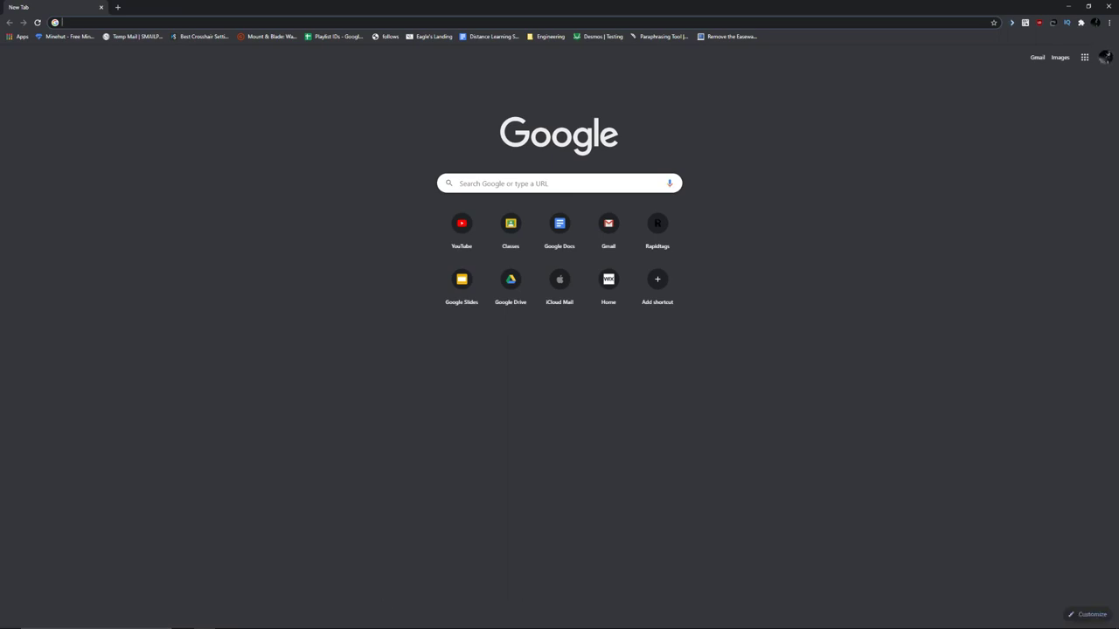
pyautogui.hotkey('alt', 'Tab')
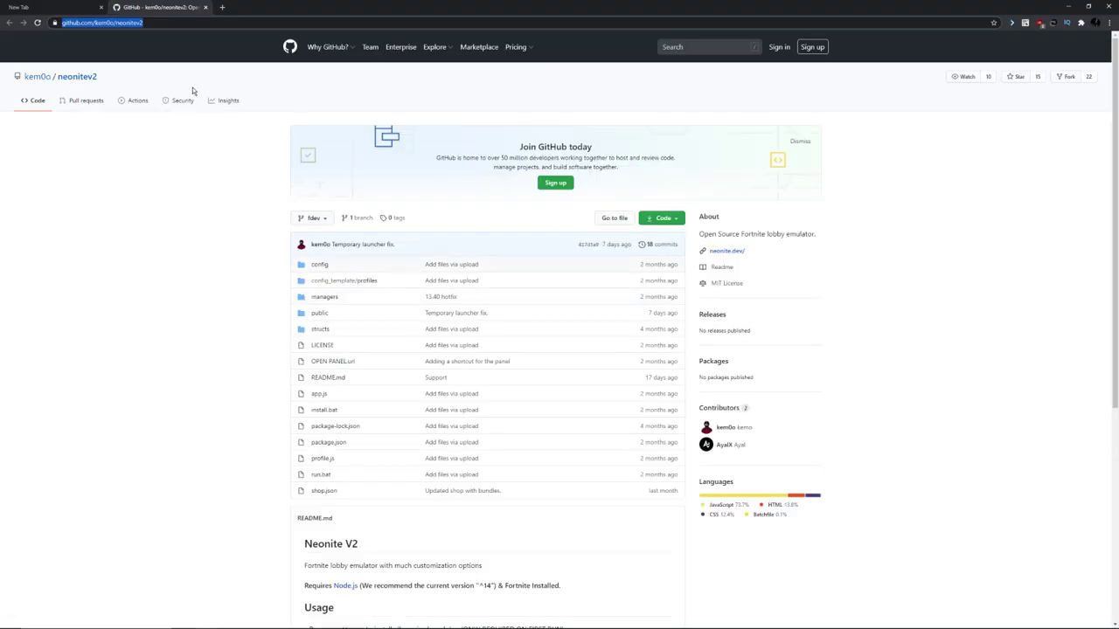
pyautogui.click(102, 7)
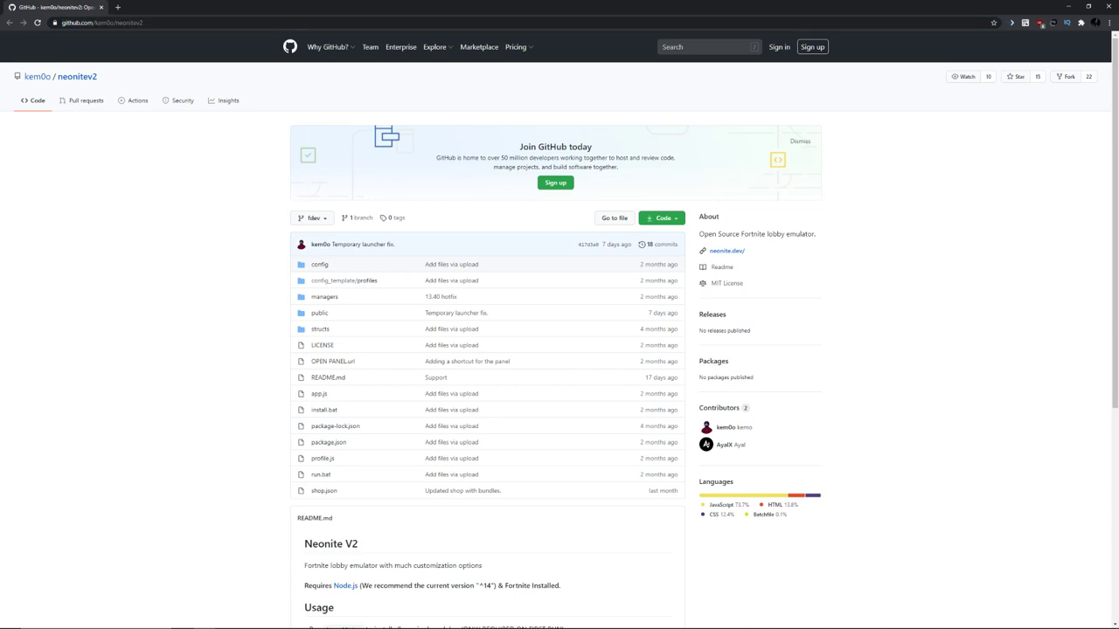
# Download the neonitev2 repository as a ZIP file.
pyautogui.moveTo(1118, 187); pyautogui.dragTo(700, 171)
pyautogui.click(662, 219)
pyautogui.click(612, 319)
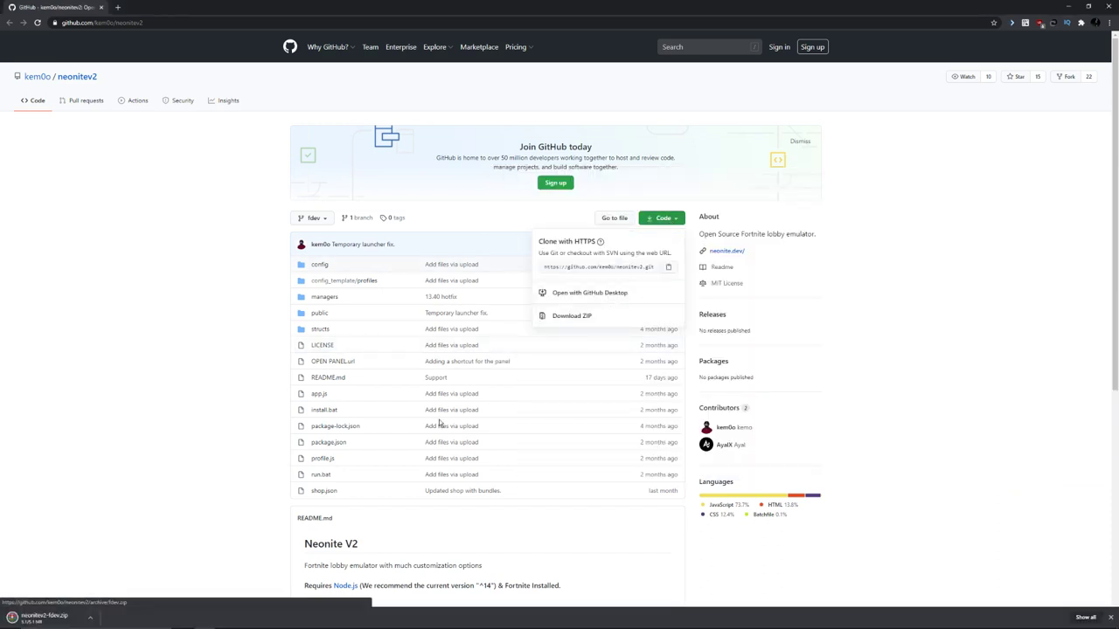
# Show the downloaded neonitev2-fdev.zip in its folder and extract it to neonitev2-fdev\, replacing all existing files.
pyautogui.click(90, 618)
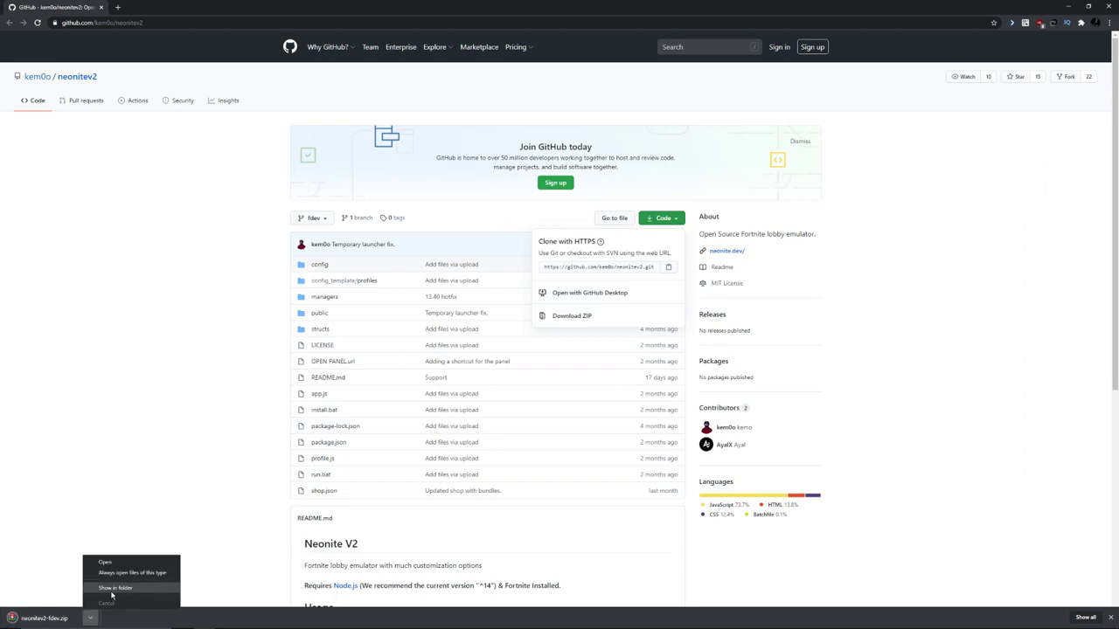
pyautogui.click(109, 591)
pyautogui.click(881, 385)
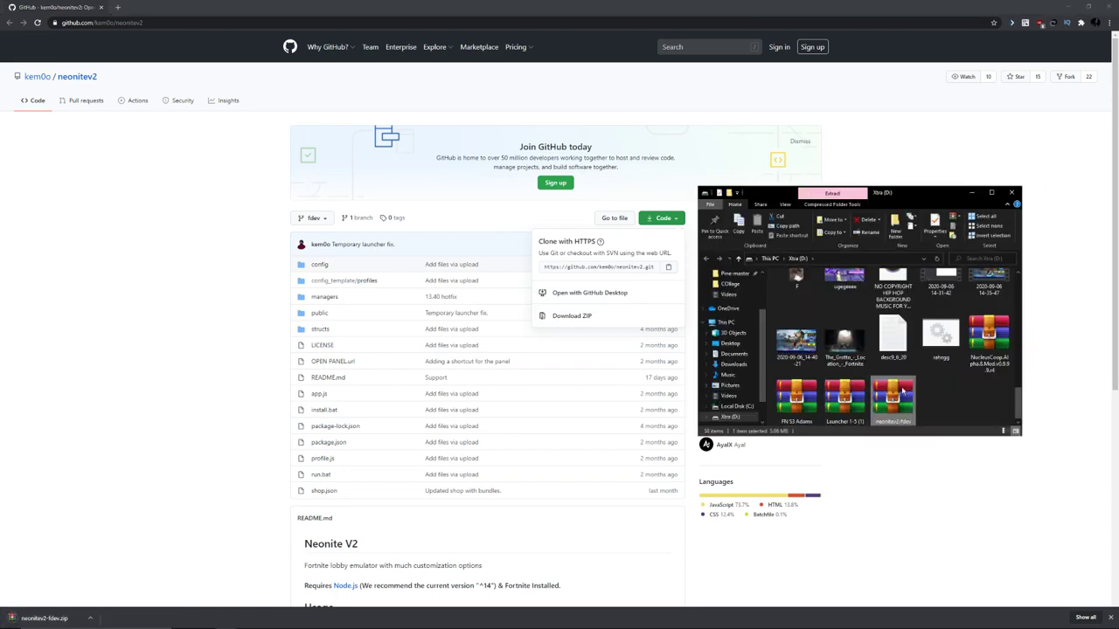
pyautogui.rightClick(902, 390)
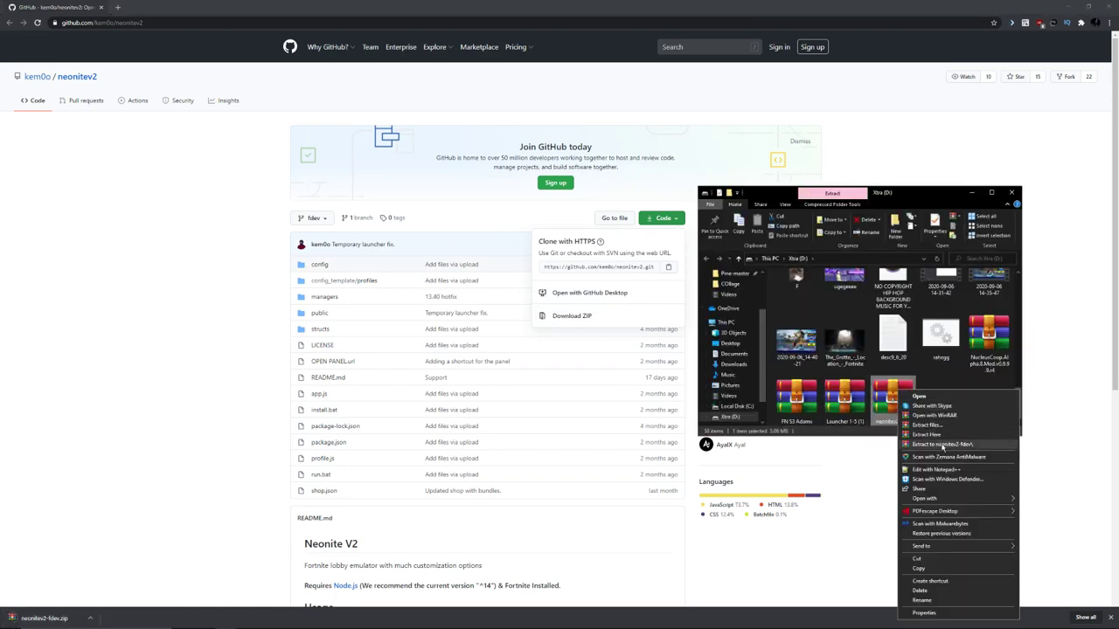
pyautogui.click(949, 445)
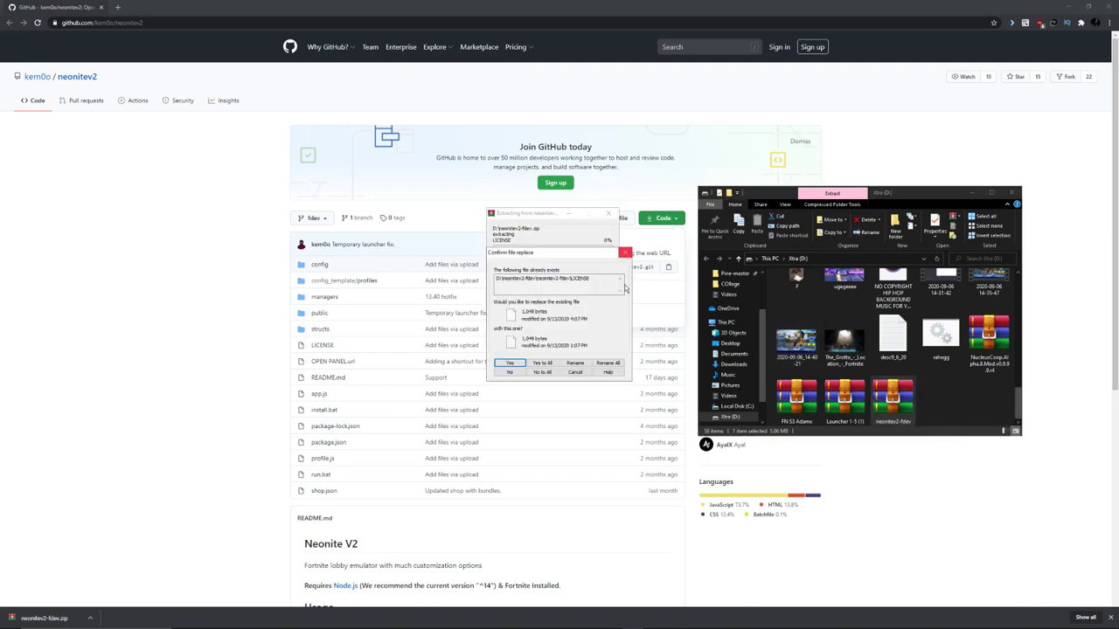
pyautogui.click(542, 362)
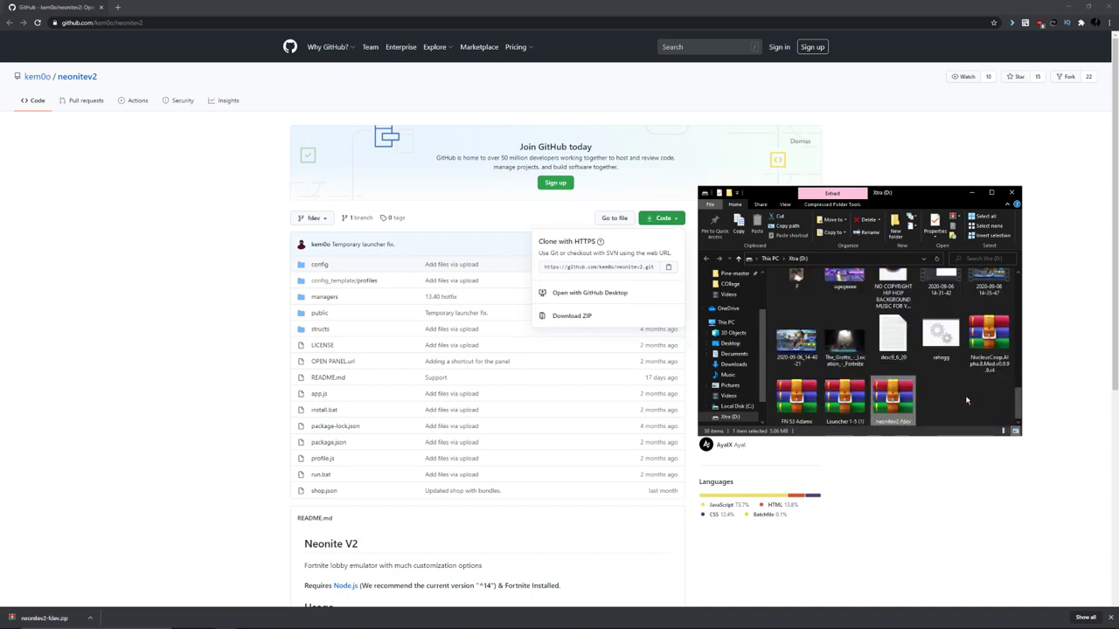
# Run the install batch file inside the nested neonitev2-fdev folder and close its console window when it finishes.
pyautogui.click(371, 429)
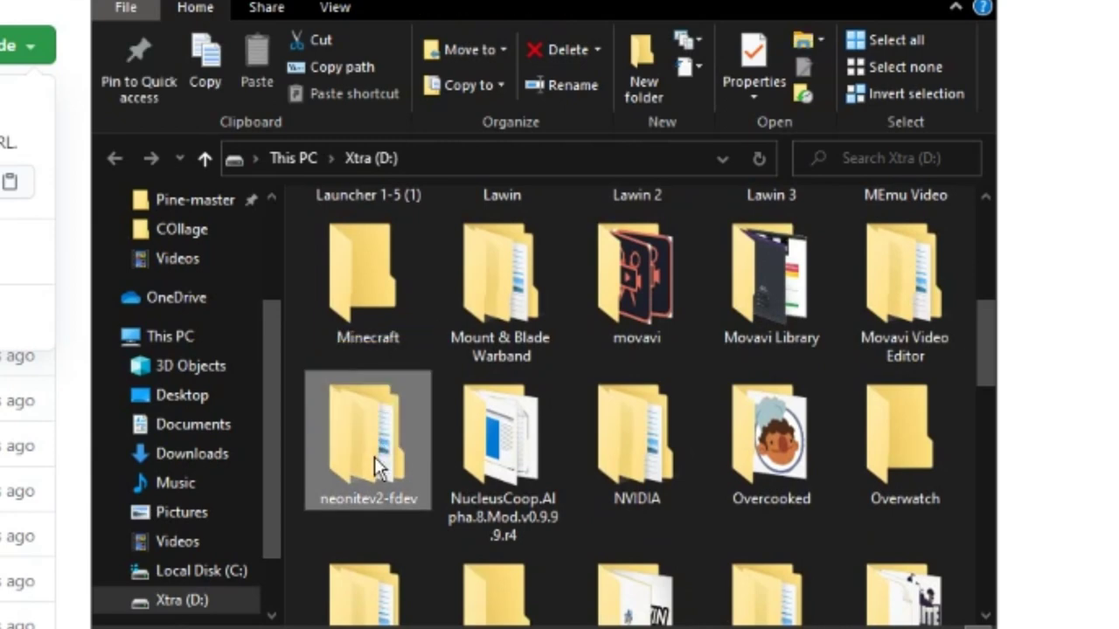
pyautogui.doubleClick(374, 458)
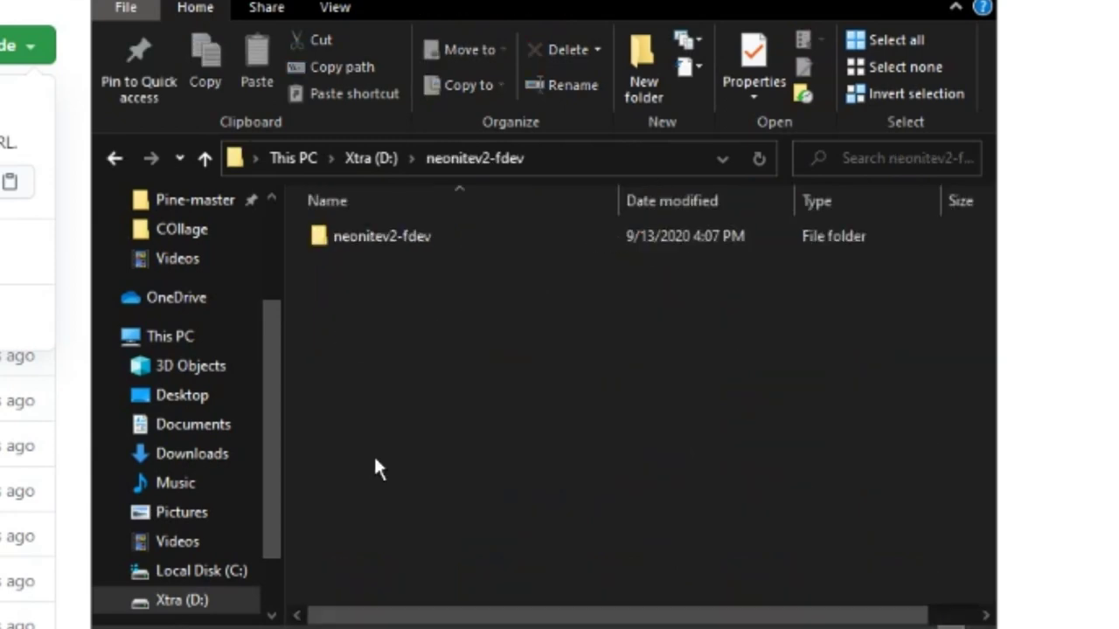
pyautogui.doubleClick(450, 236)
pyautogui.scroll(-1, 477, 382)
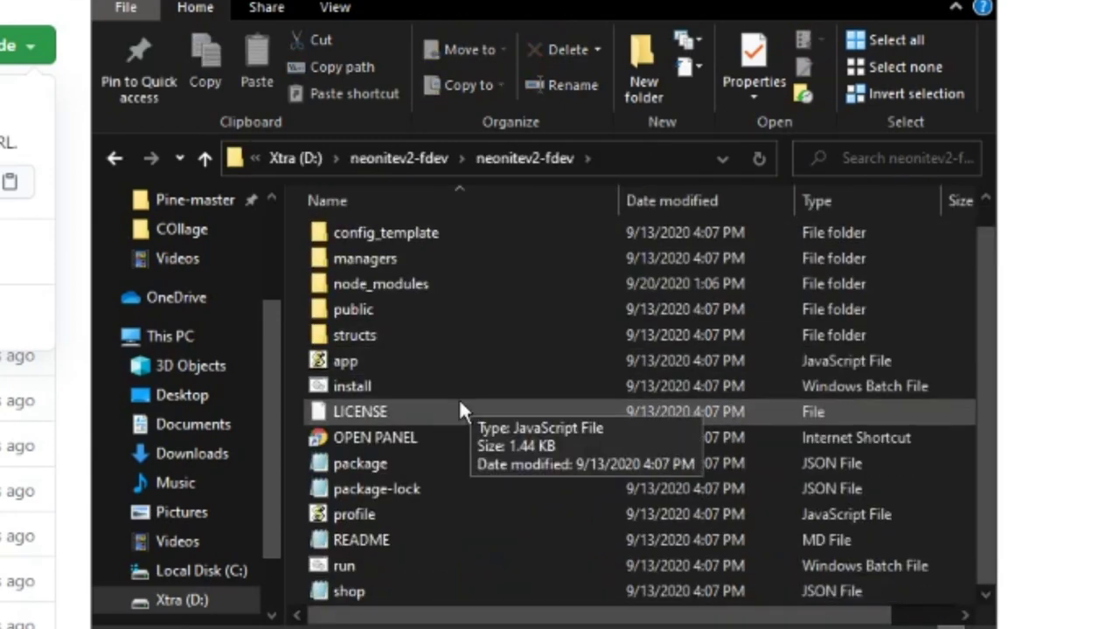
pyautogui.doubleClick(400, 385)
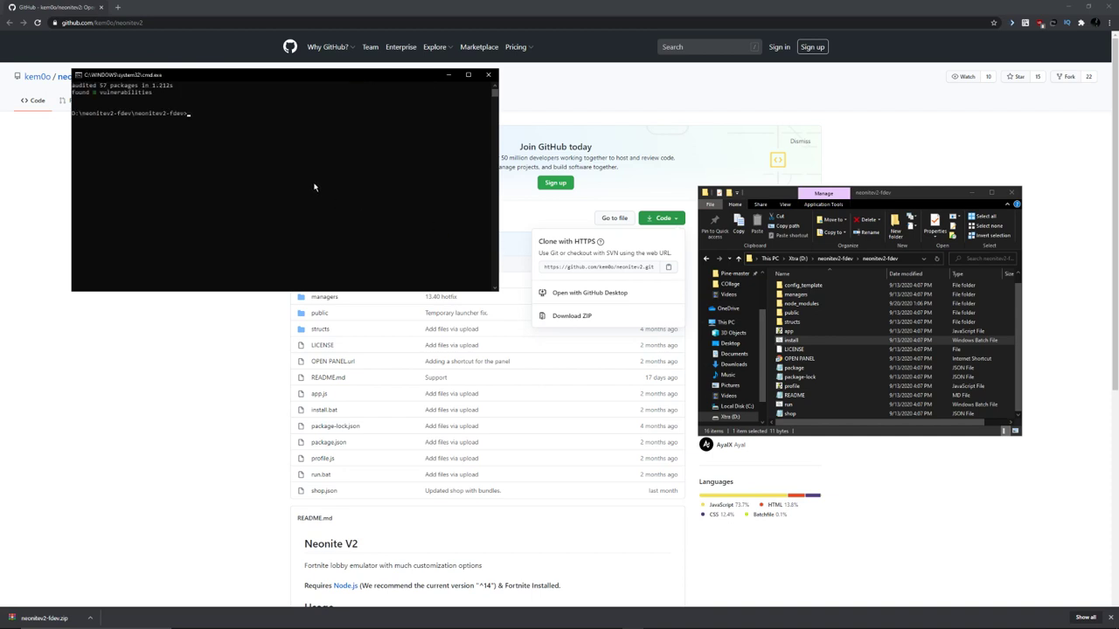
pyautogui.click(492, 77)
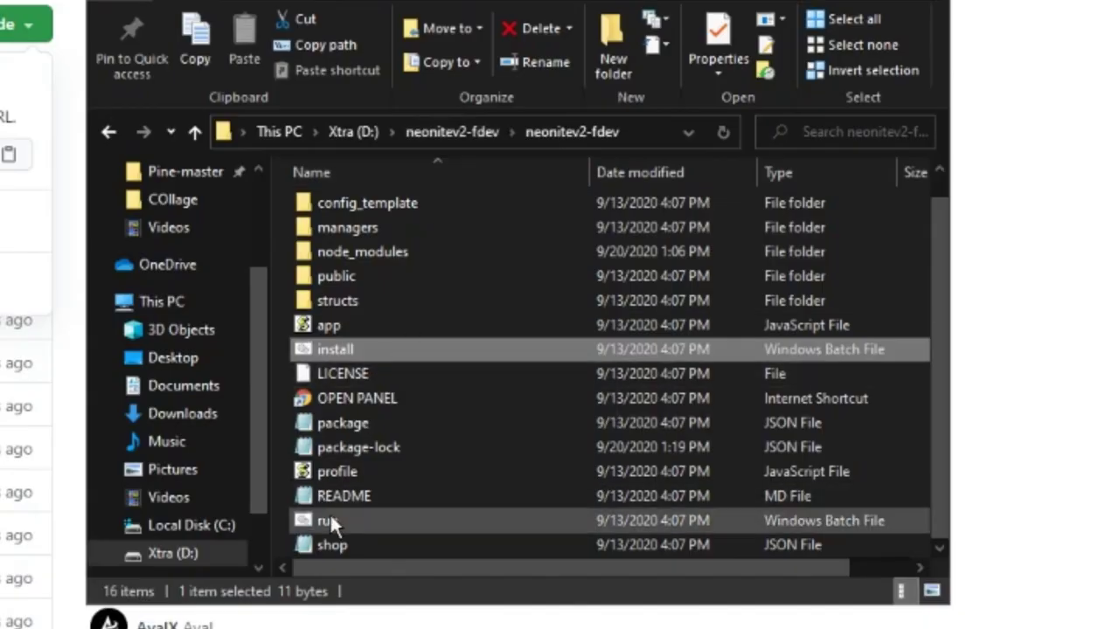
# Start the Neonite server with the run batch file, minimize its console and close the folder window.
pyautogui.doubleClick(332, 518)
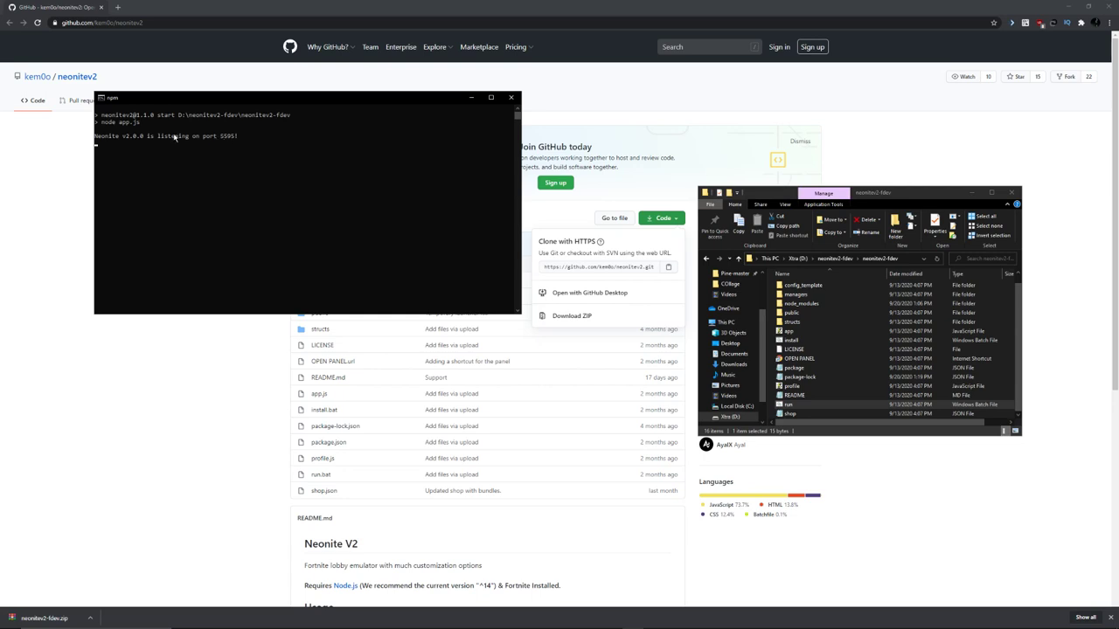
pyautogui.click(470, 97)
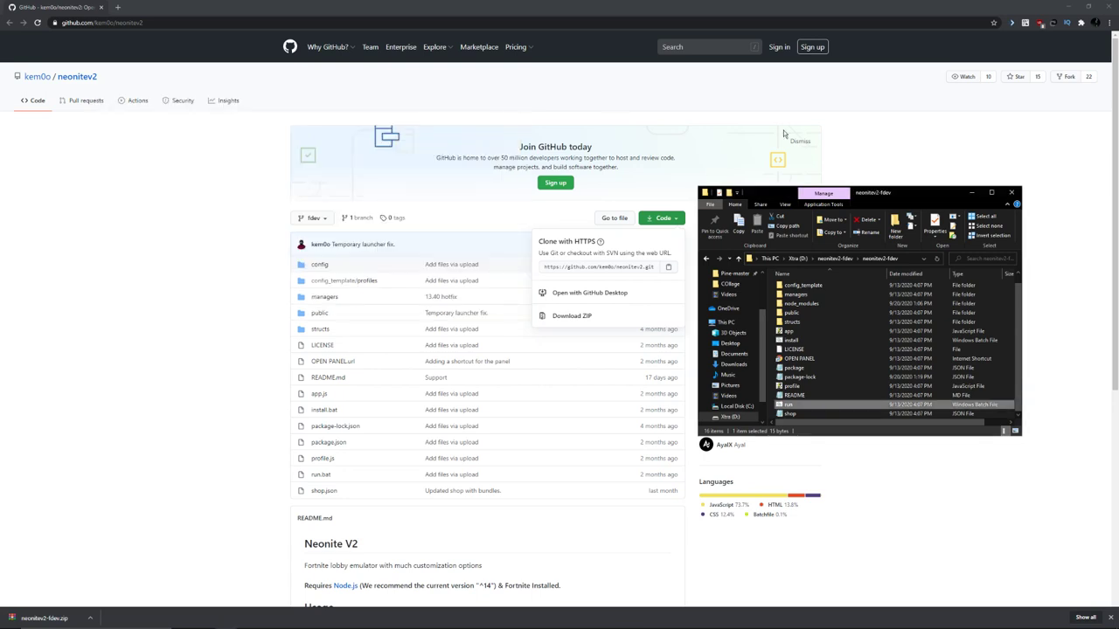
pyautogui.click(1012, 191)
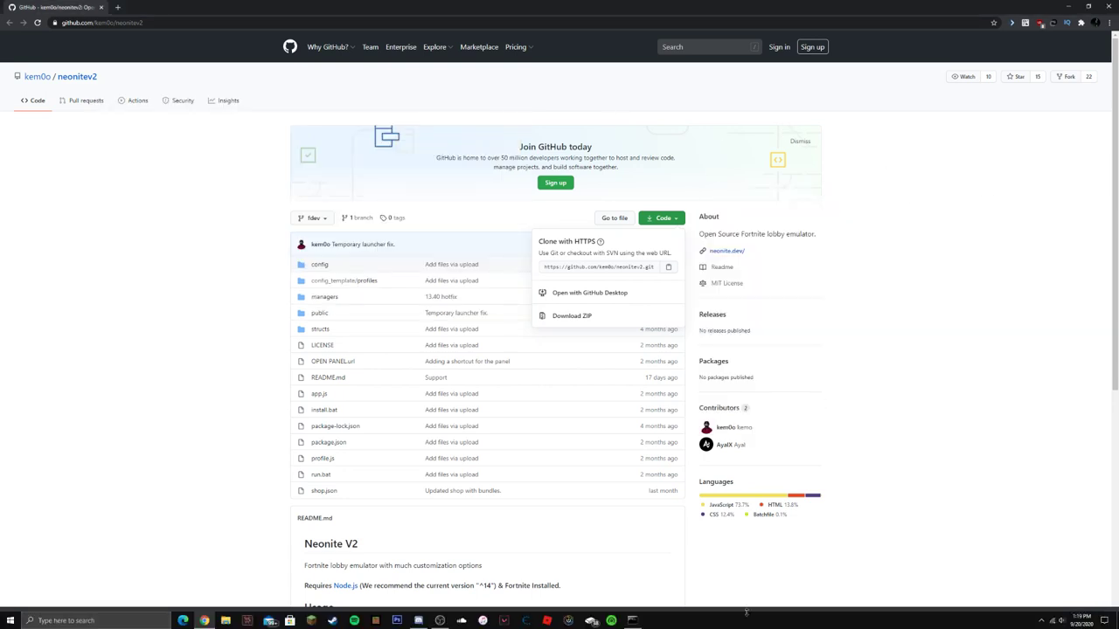
# Show the downloaded launcher.zip in its folder and extract it to launcher\, replacing all existing files.
pyautogui.hotkey('alt', 'Tab')
pyautogui.press('Tab')
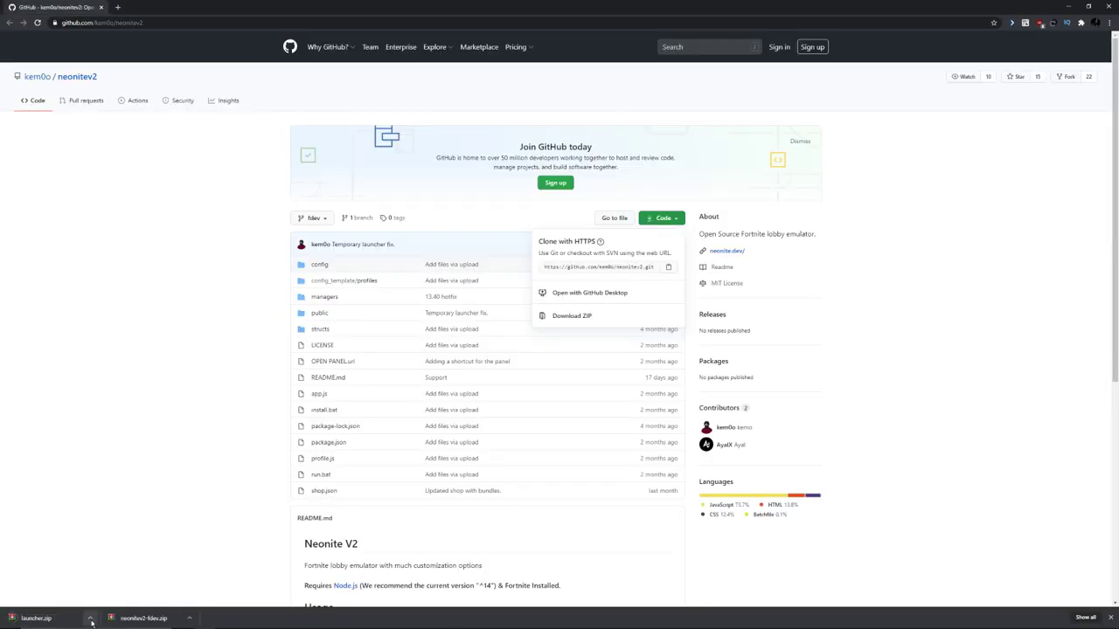
pyautogui.click(91, 622)
pyautogui.click(92, 591)
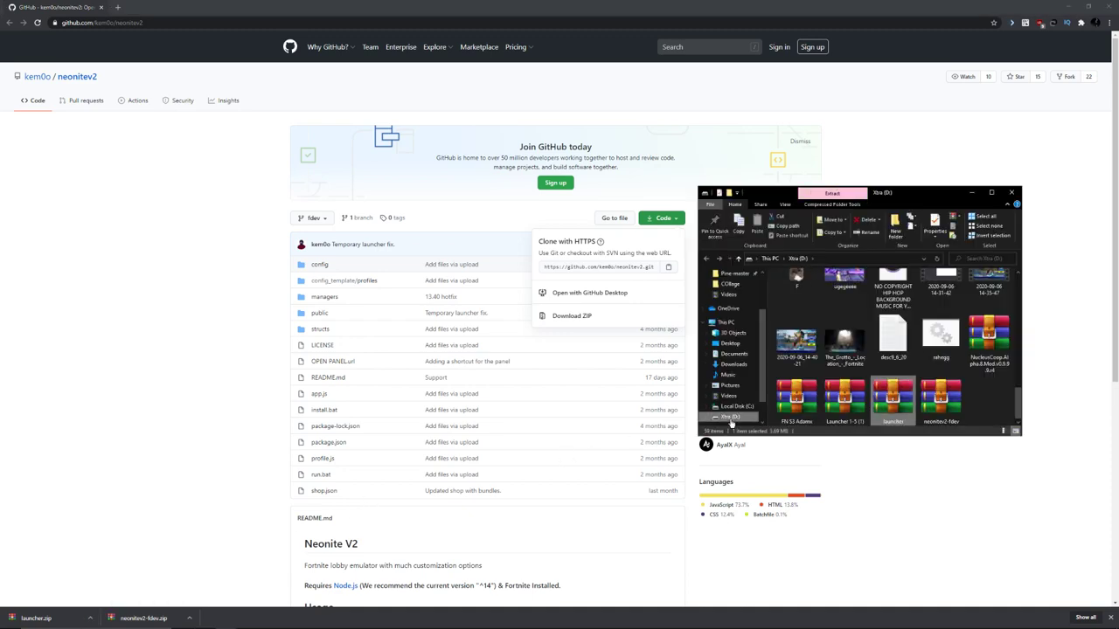
pyautogui.rightClick(891, 393)
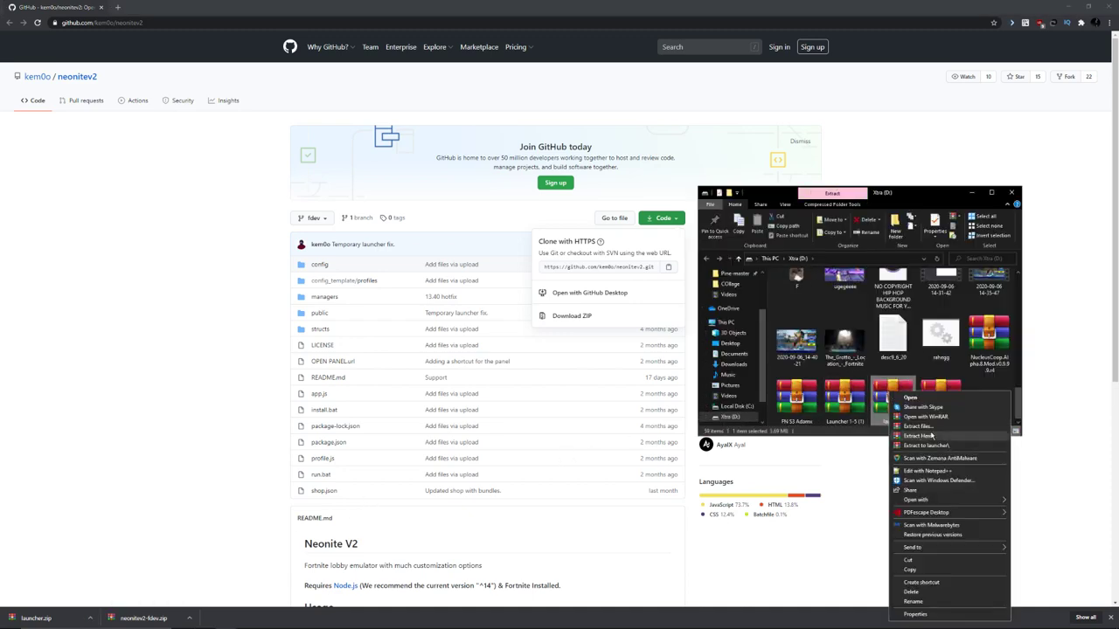
pyautogui.click(929, 445)
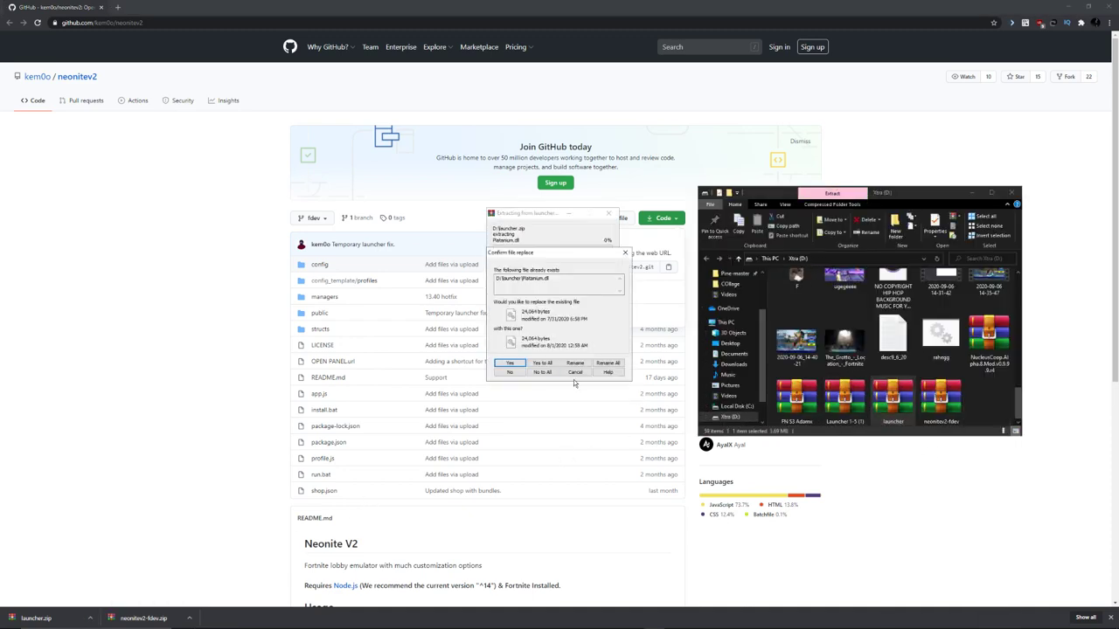
pyautogui.click(542, 363)
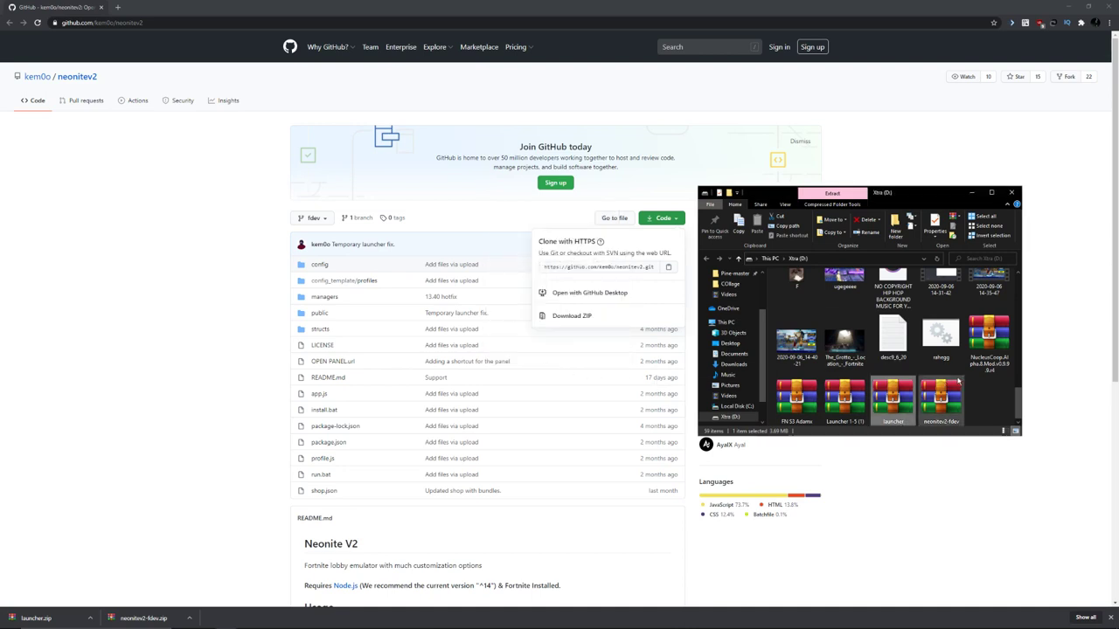
# Start FortniteLauncher from the extracted launcher folder and move its window to the middle of the screen.
pyautogui.scroll(1, 958, 380)
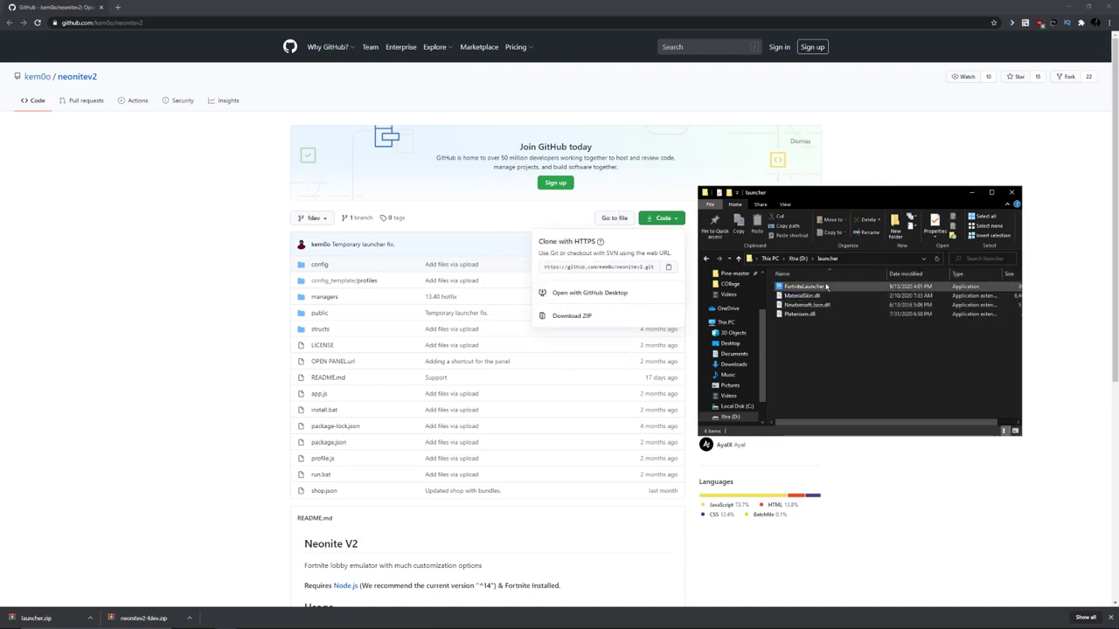
pyautogui.doubleClick(803, 287)
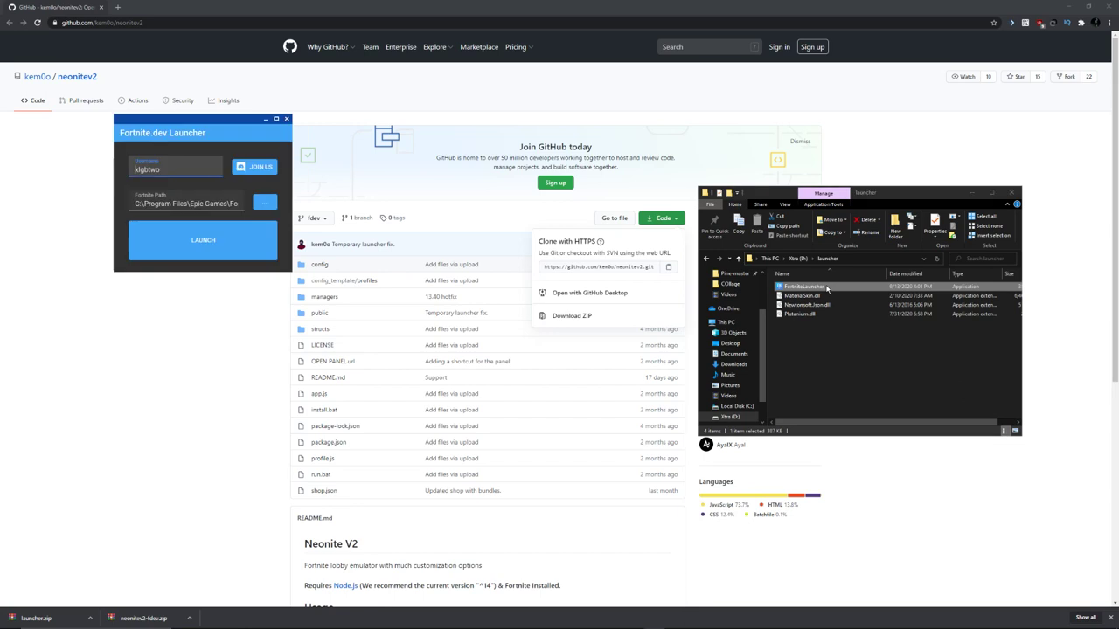
pyautogui.click(323, 127)
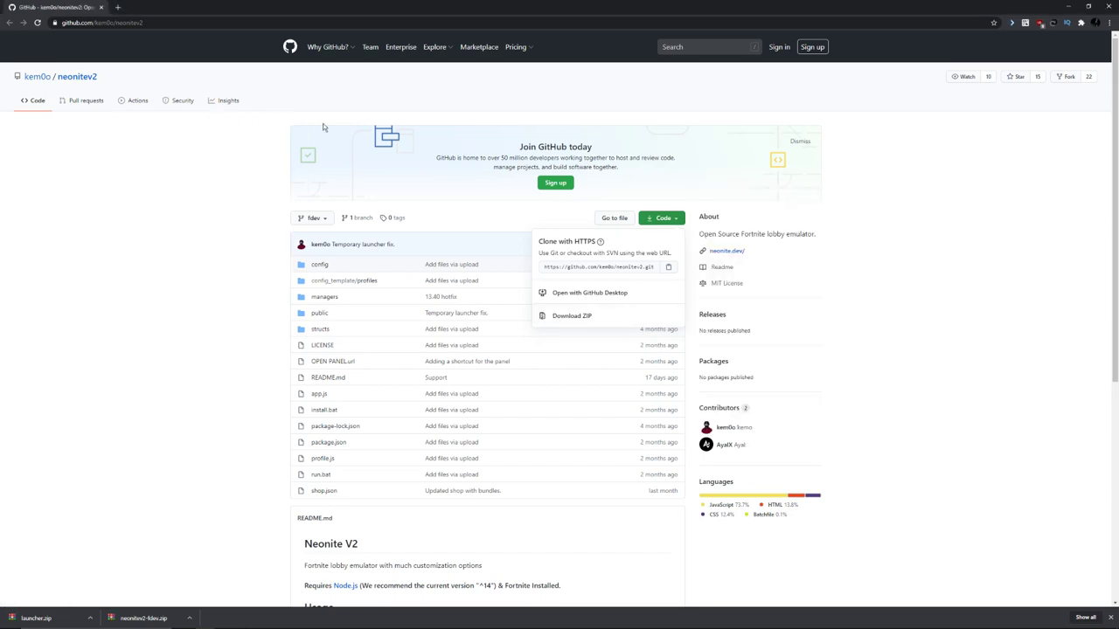
pyautogui.click(322, 128)
pyautogui.hotkey('alt', 'Tab')
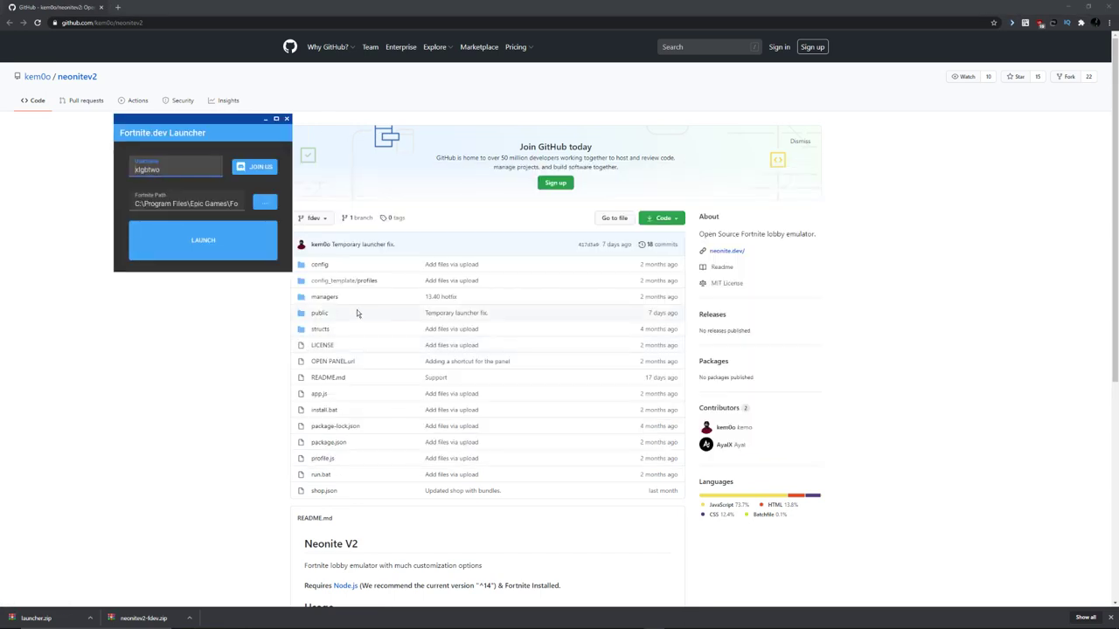
pyautogui.moveTo(244, 129); pyautogui.dragTo(612, 224)
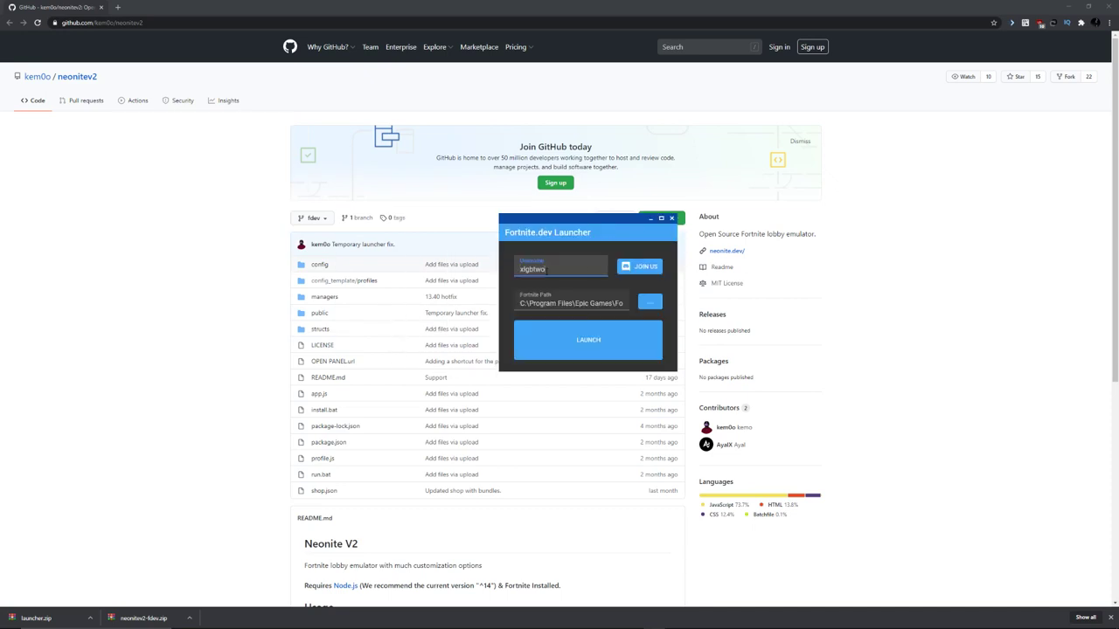
# Edit the username in the Fortnite.dev Launcher, launch Fortnite and wait for the game mode selection.
pyautogui.moveTo(546, 270); pyautogui.dragTo(430, 268)
pyautogui.click(552, 272)
pyautogui.click(582, 348)
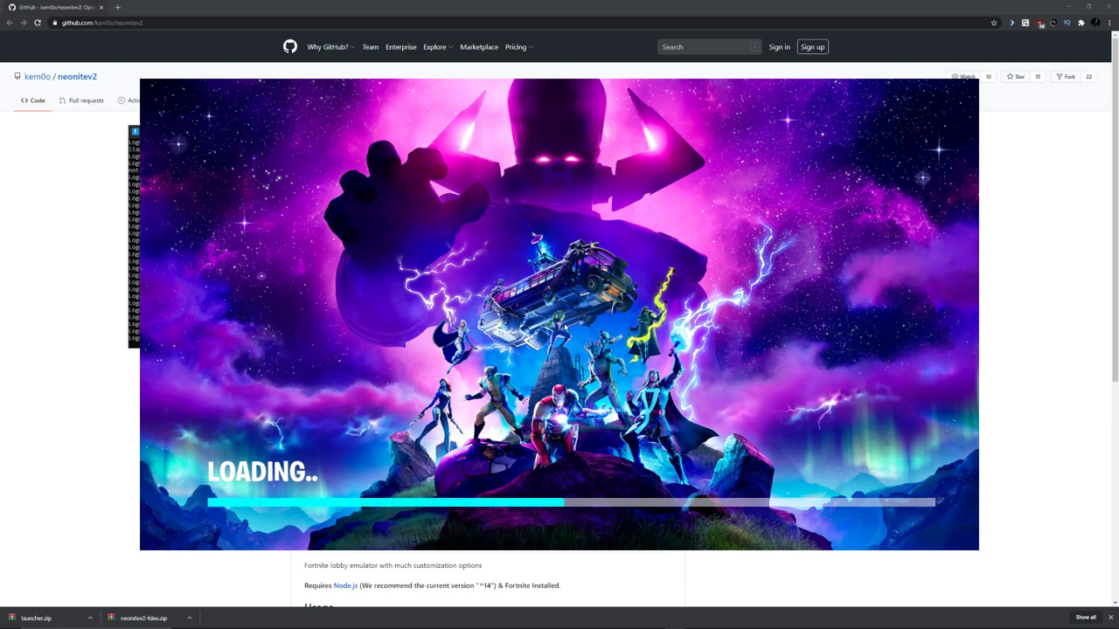
pyautogui.moveTo(676, 620)
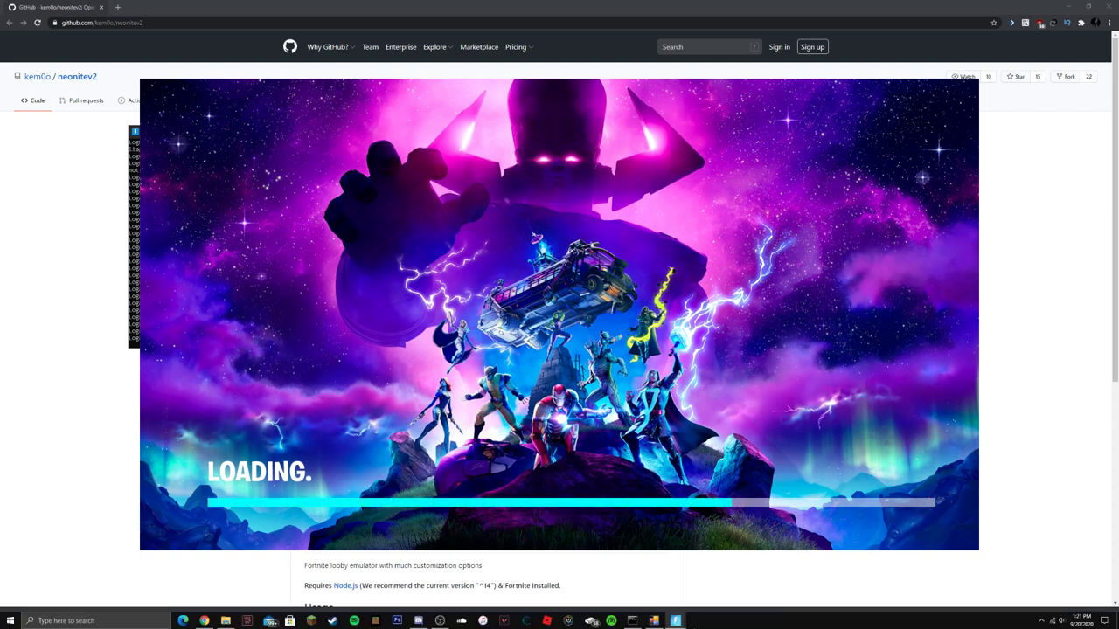
pyautogui.moveTo(639, 623)
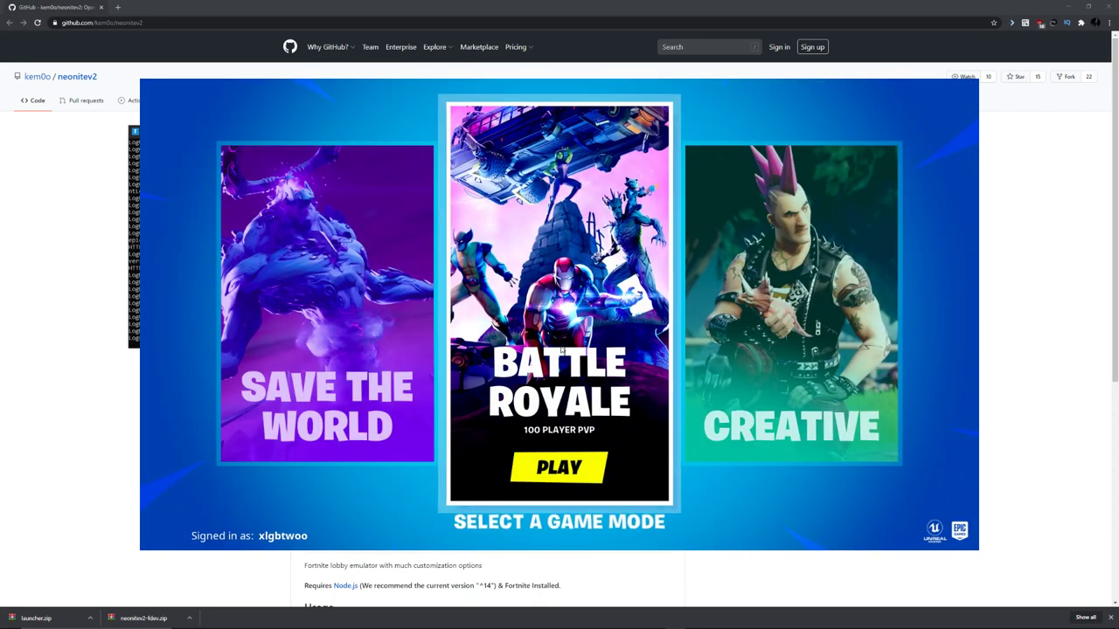
# Enter the Battle Royale game mode and open the Locker from the lobby.
pyautogui.click(553, 463)
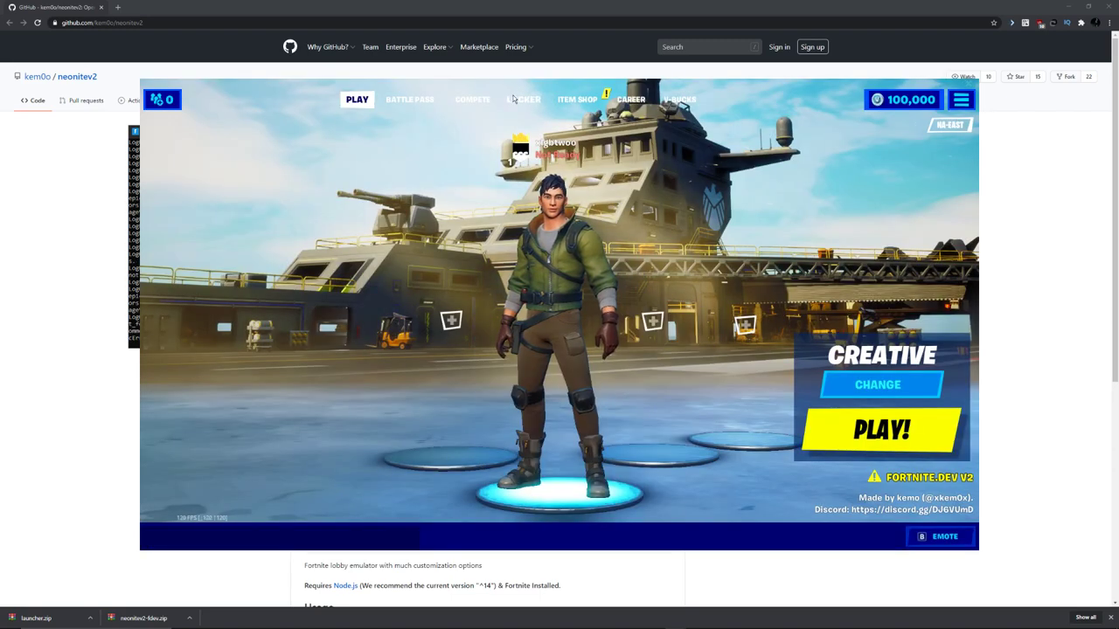
pyautogui.click(516, 99)
pyautogui.click(350, 99)
pyautogui.click(524, 100)
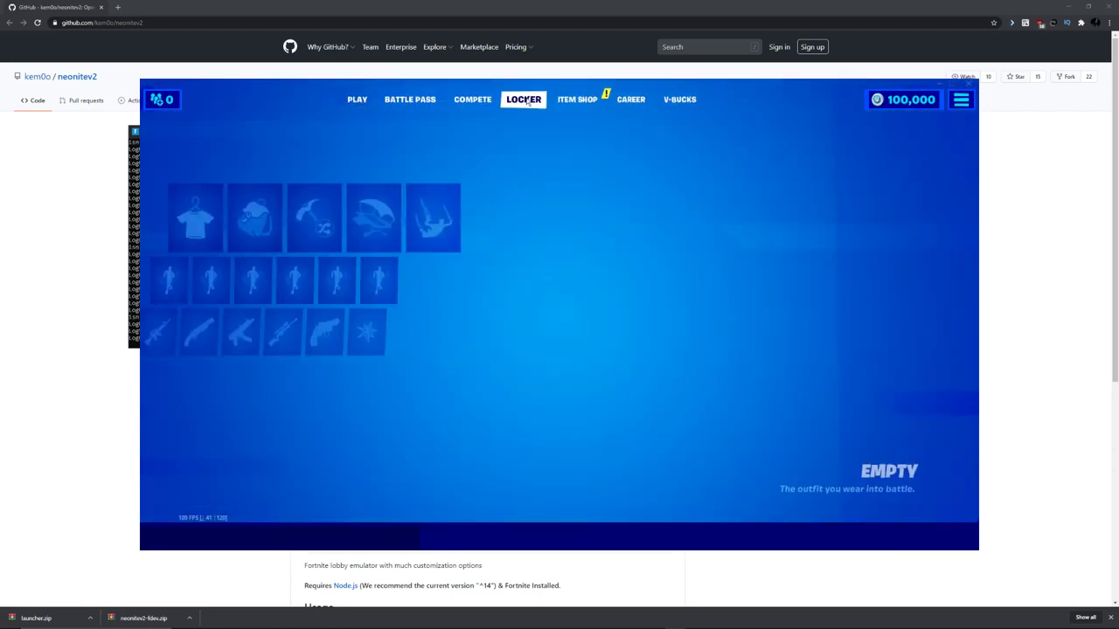
pyautogui.click(357, 100)
pyautogui.click(472, 100)
pyautogui.click(524, 100)
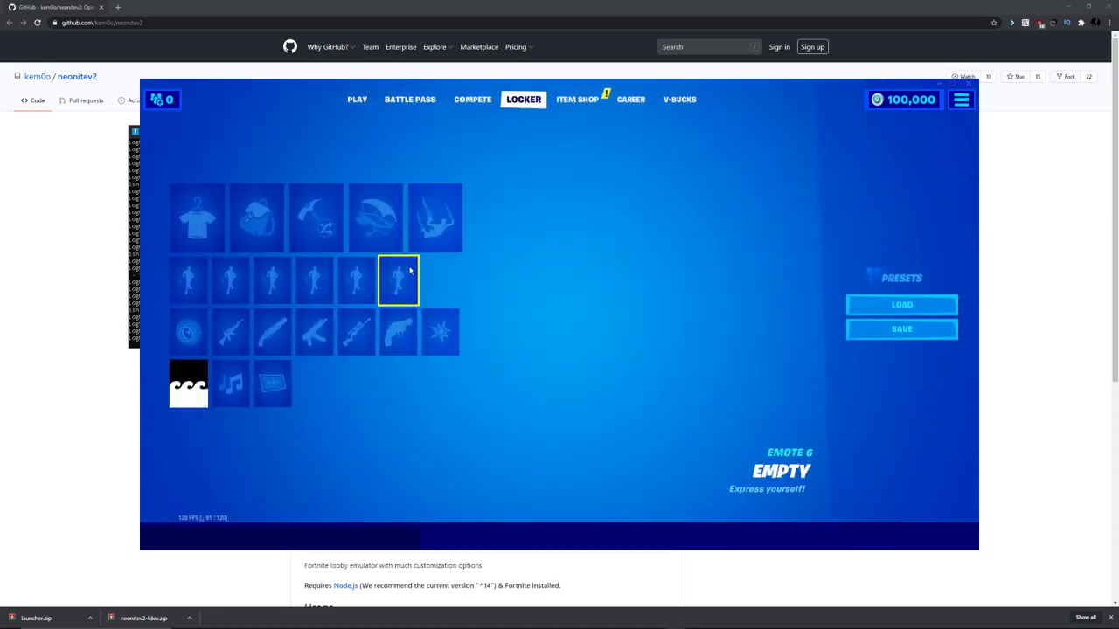
# Choose the Wolverine outfit from the Marvel series for the outfit slot.
pyautogui.click(208, 216)
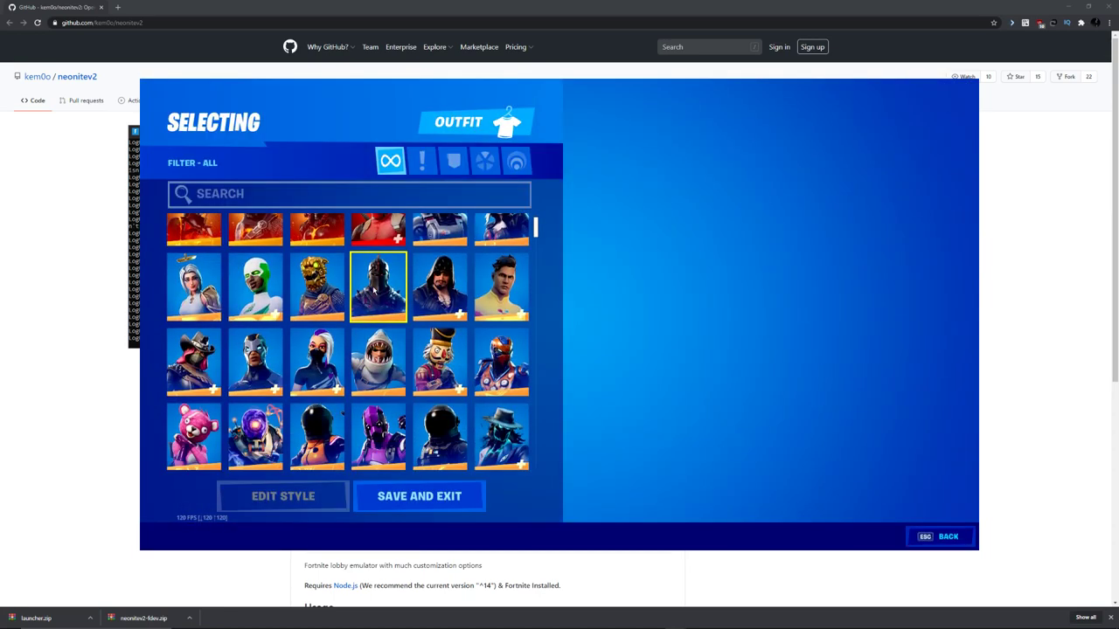
pyautogui.moveTo(536, 231); pyautogui.dragTo(519, 264)
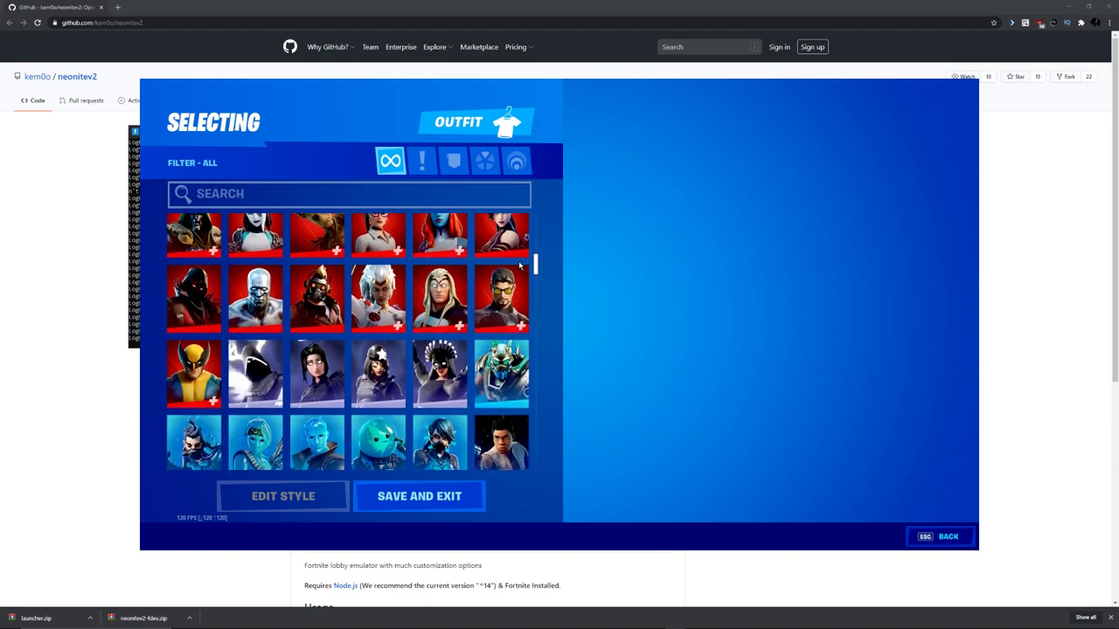
pyautogui.click(186, 375)
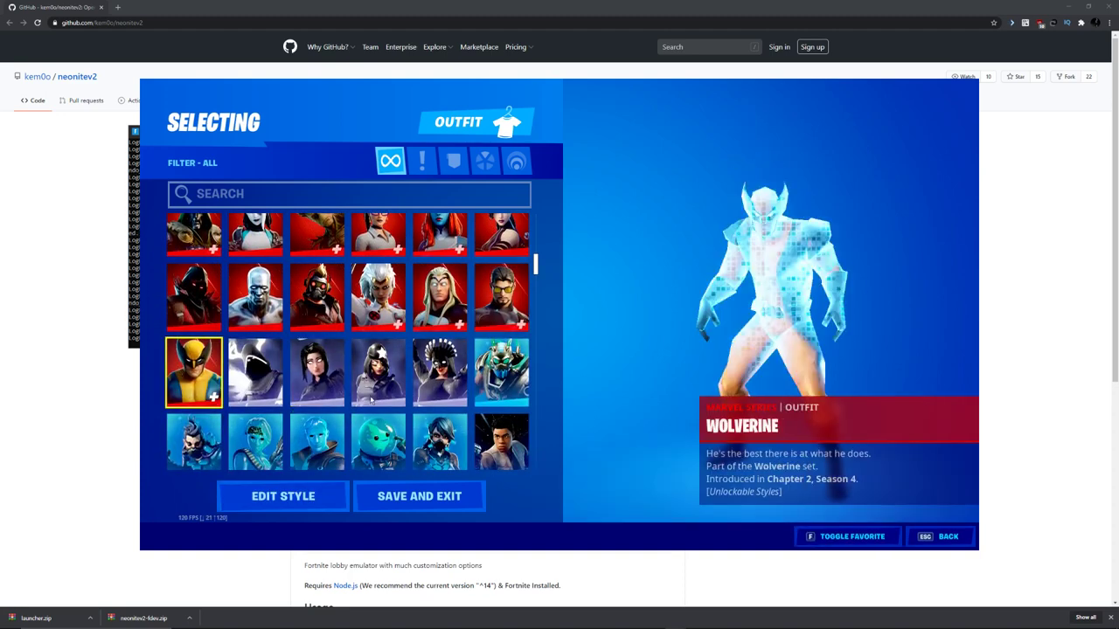
# Preview Wolverine's foil styles, save the Classic Wolverine style and return to the lobby.
pyautogui.click(338, 486)
pyautogui.click(368, 228)
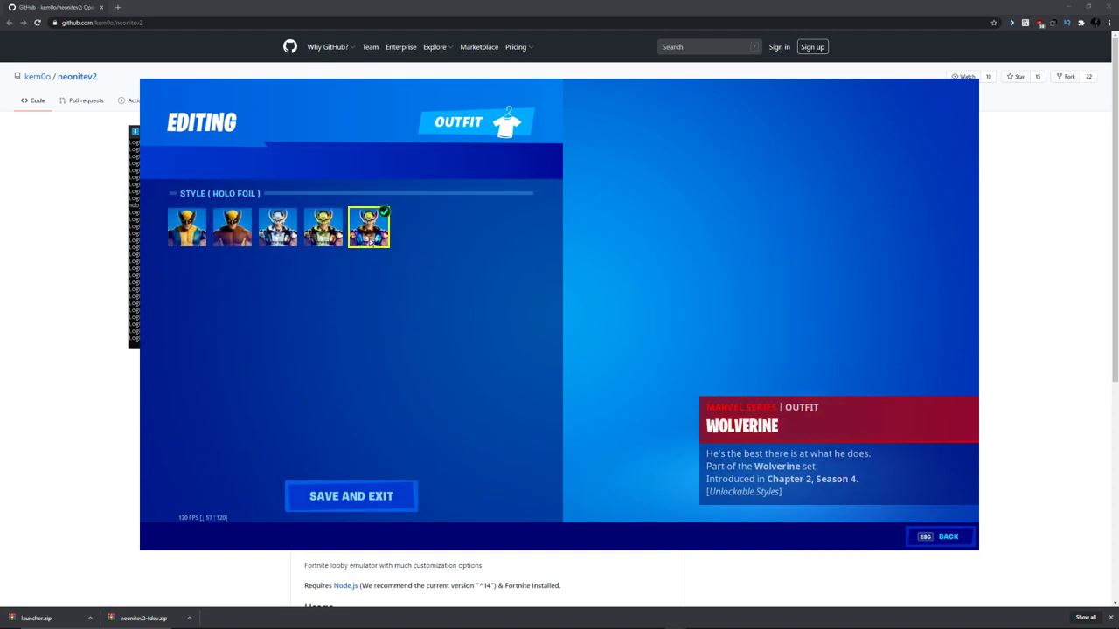
pyautogui.click(323, 227)
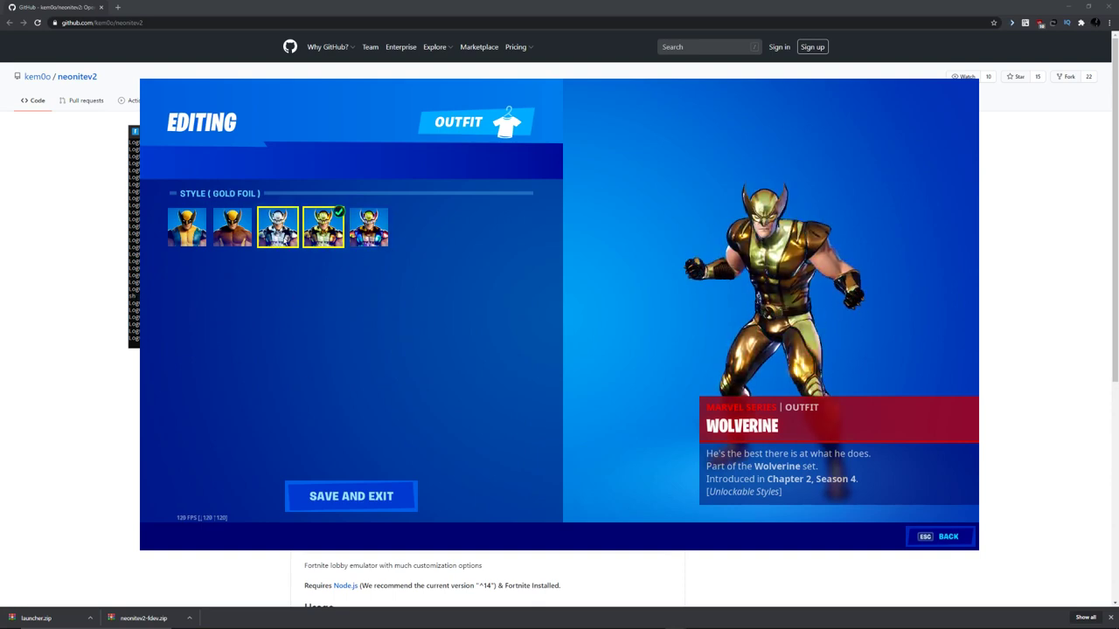
pyautogui.click(278, 228)
pyautogui.click(232, 229)
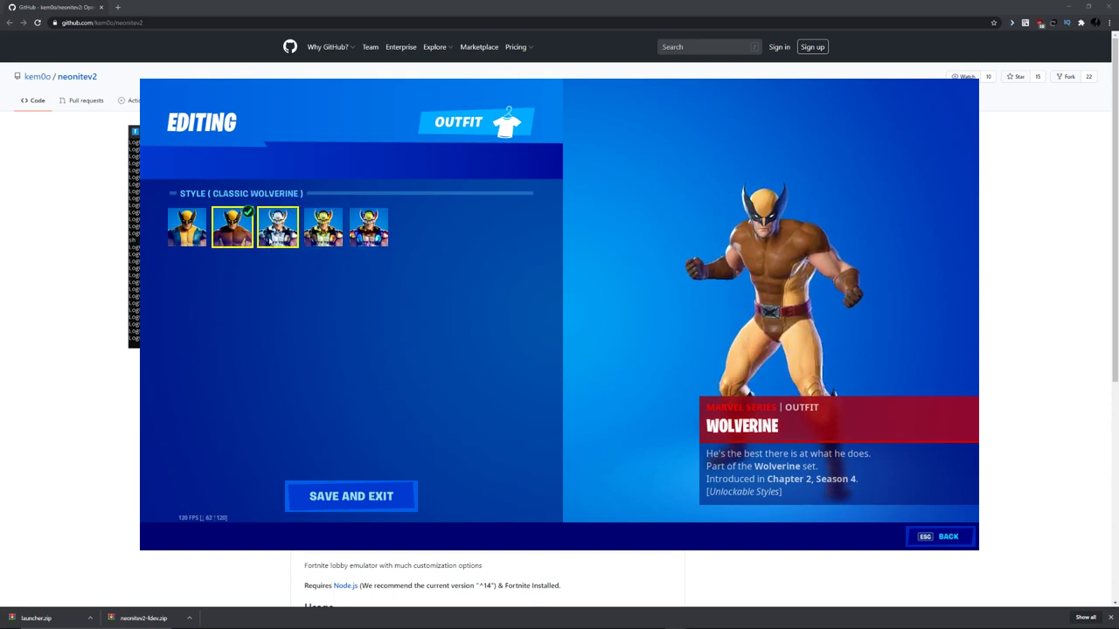
pyautogui.click(357, 492)
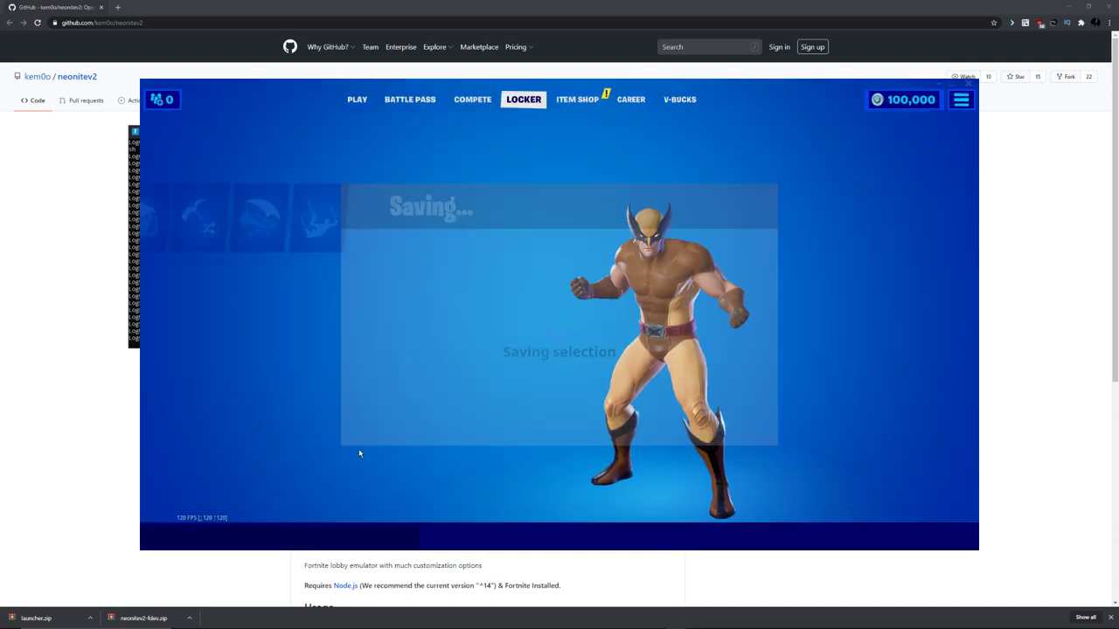
pyautogui.click(354, 100)
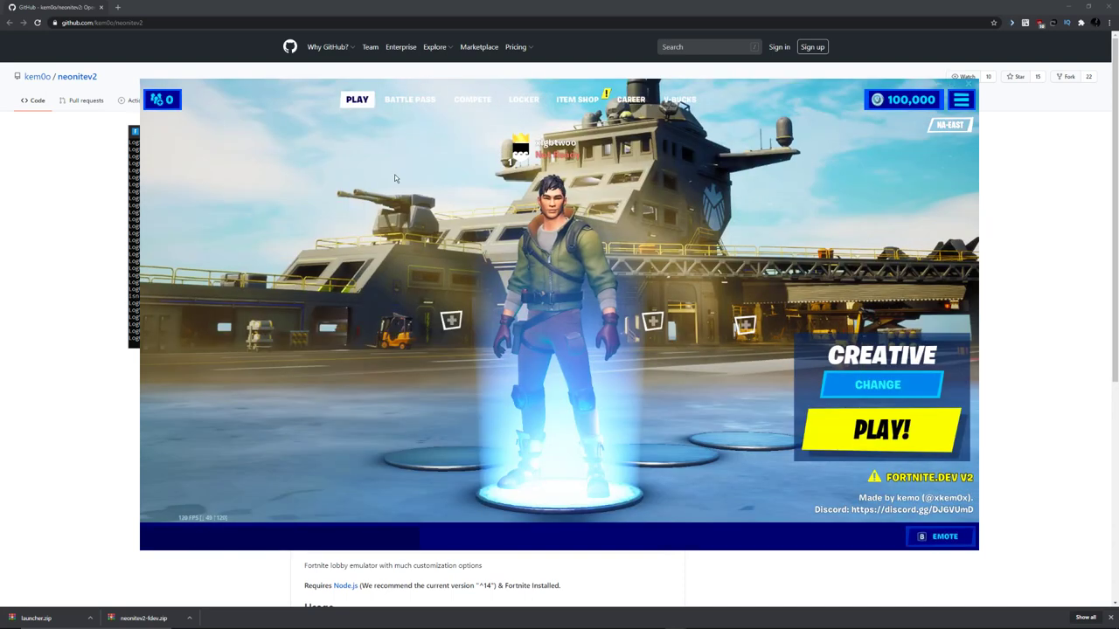
# Equip the Dark Strikers harvesting tool in the Locker's pickaxe slot and go back to the lobby.
pyautogui.click(527, 100)
pyautogui.click(315, 221)
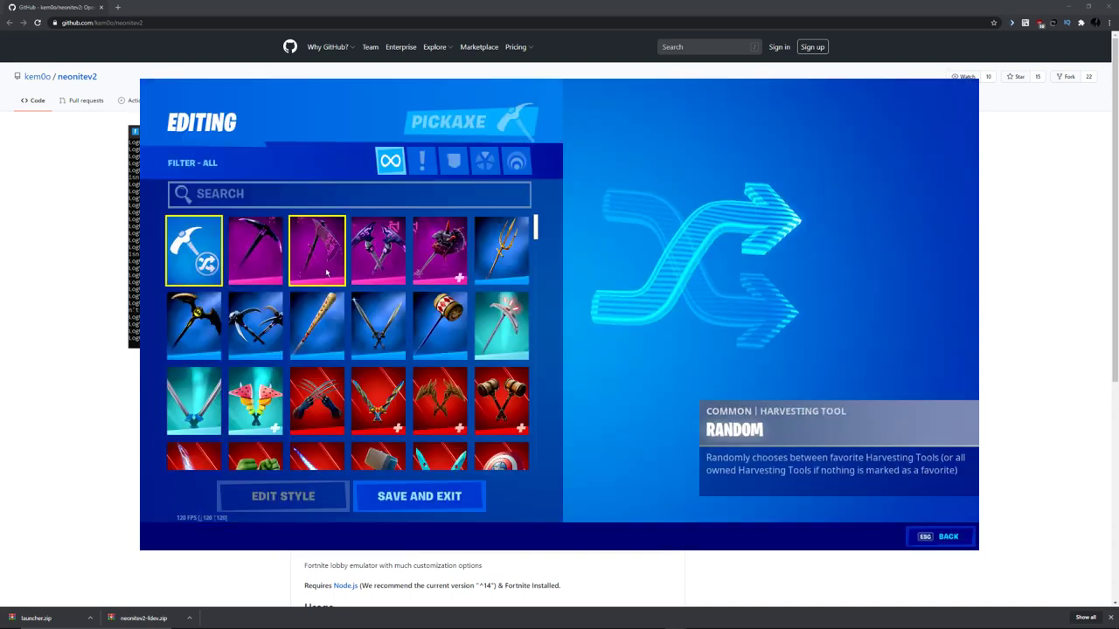
pyautogui.click(419, 496)
pyautogui.click(357, 100)
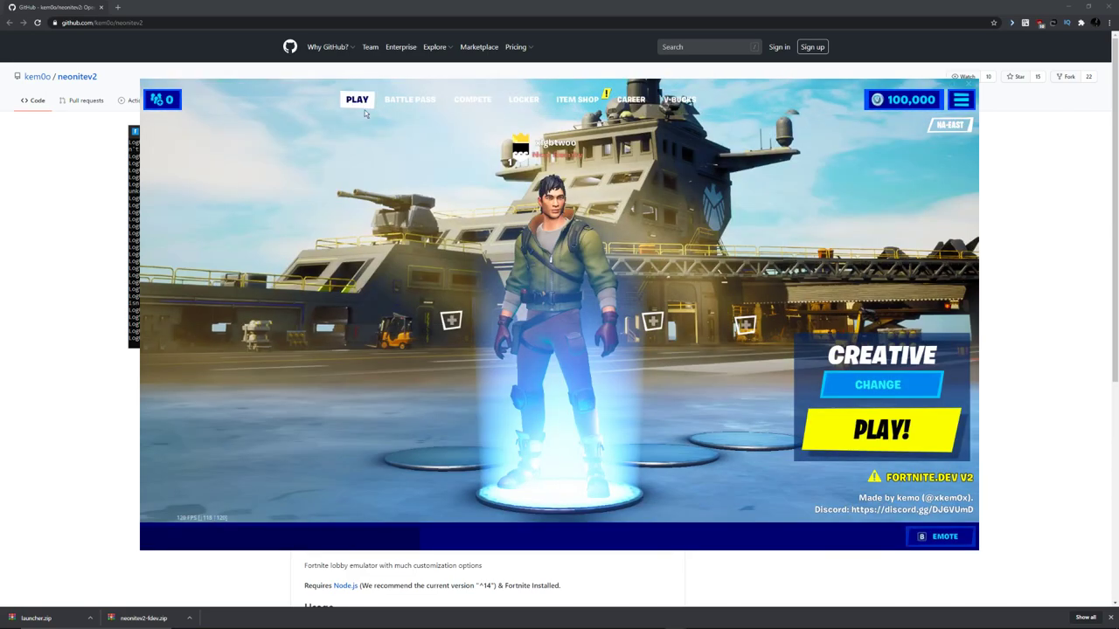
pyautogui.click(524, 99)
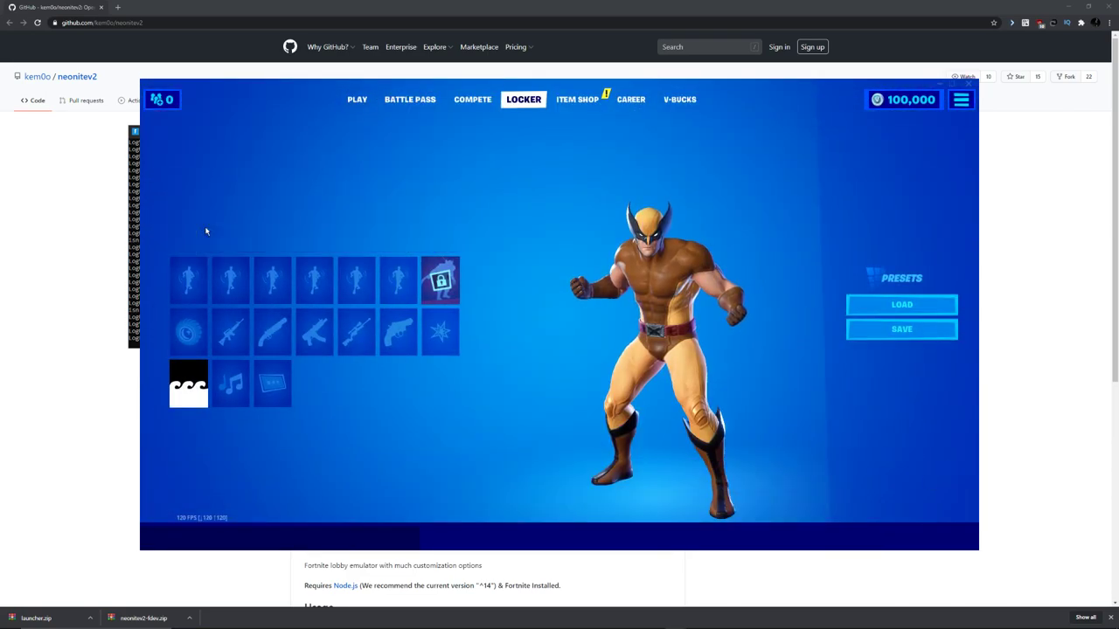
pyautogui.click(207, 230)
pyautogui.click(222, 372)
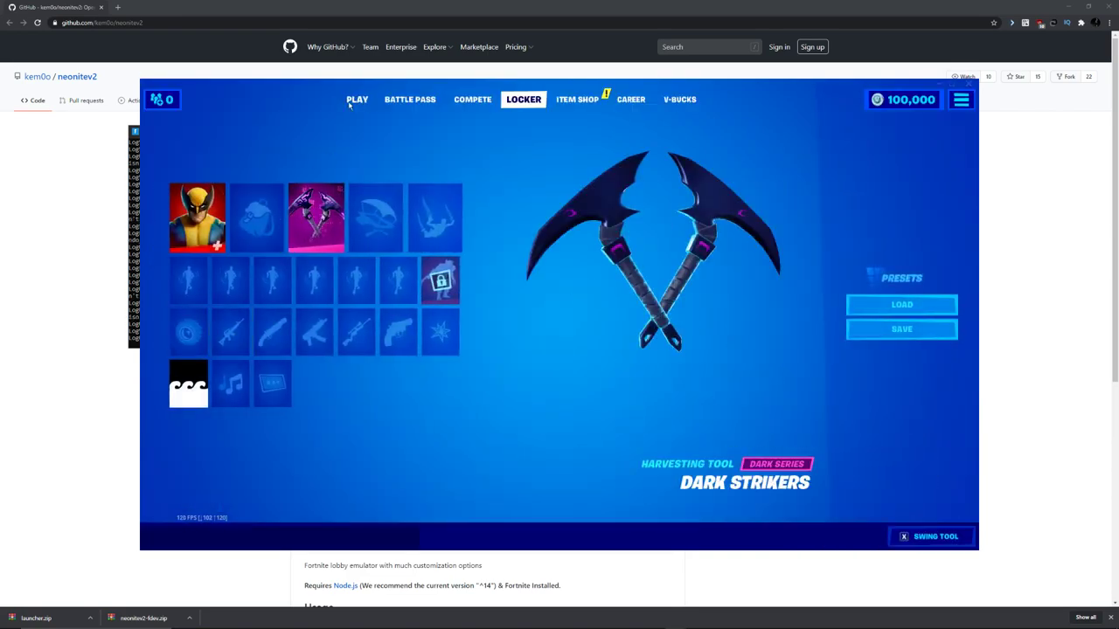
pyautogui.click(354, 101)
# Equip the Frozen Iron Cage back bling in the Locker.
pyautogui.click(524, 98)
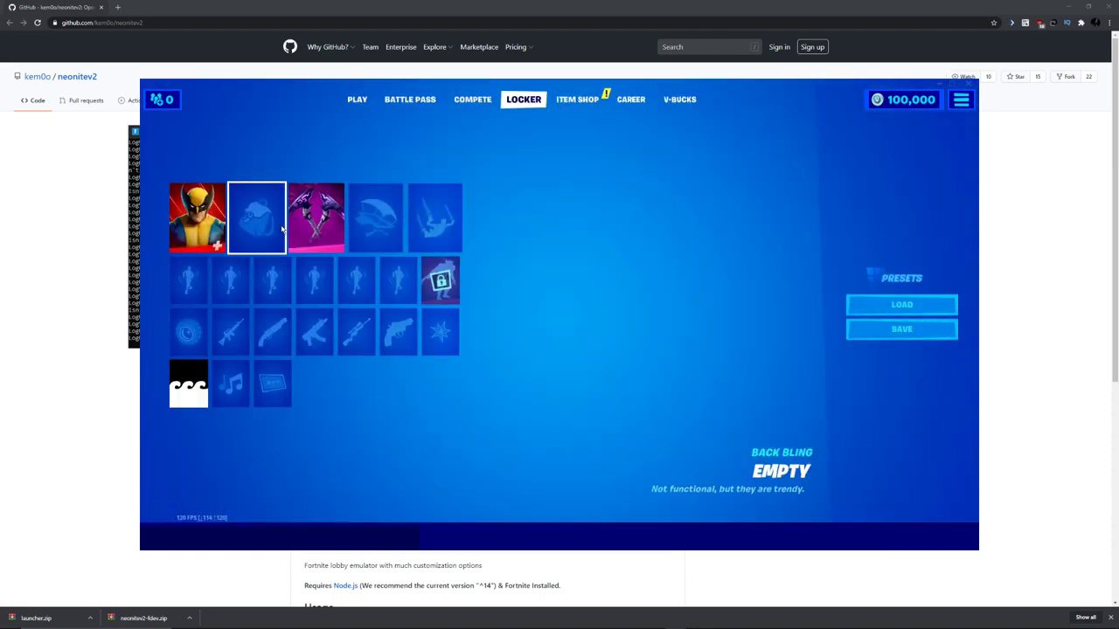
pyautogui.click(257, 217)
pyautogui.click(257, 220)
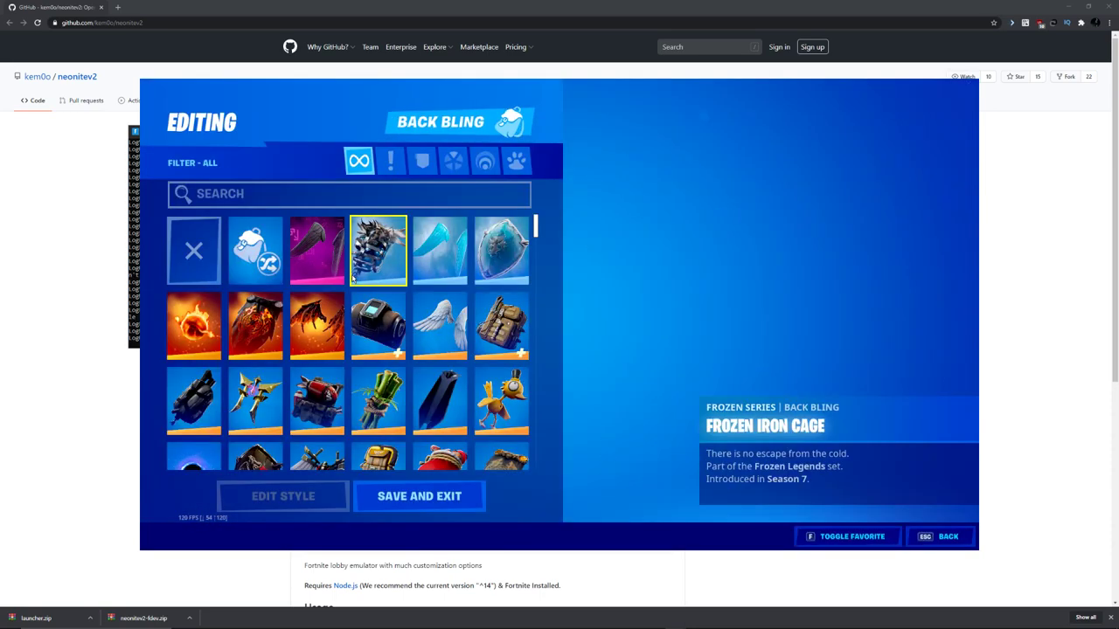
pyautogui.doubleClick(381, 250)
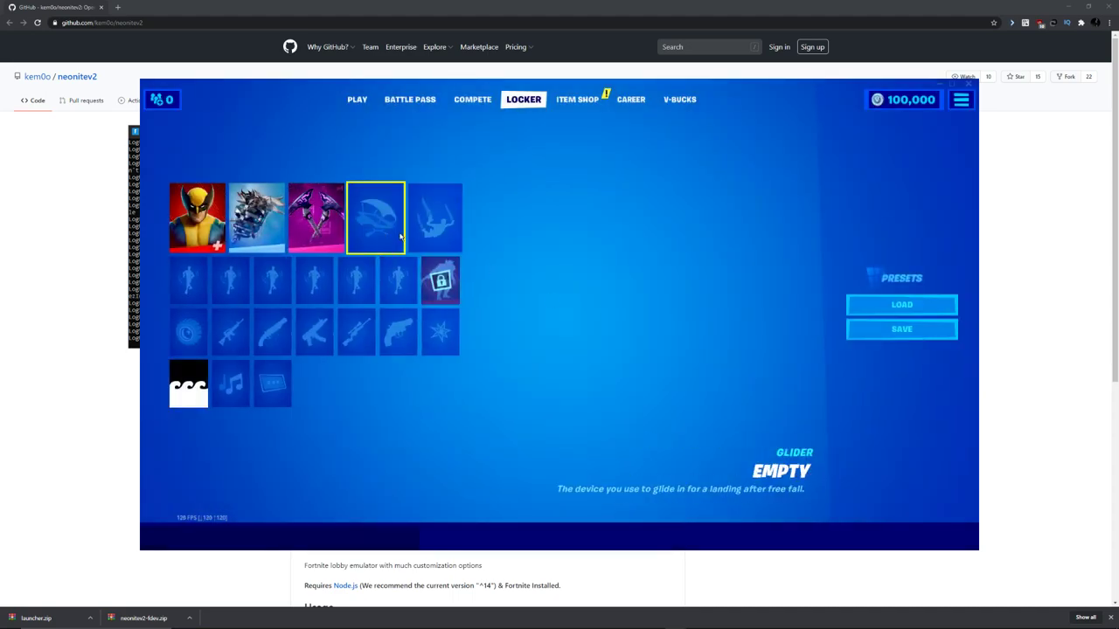
# Equip the silver winged legendary glider and the red Marvel contrail.
pyautogui.click(389, 238)
pyautogui.doubleClick(323, 310)
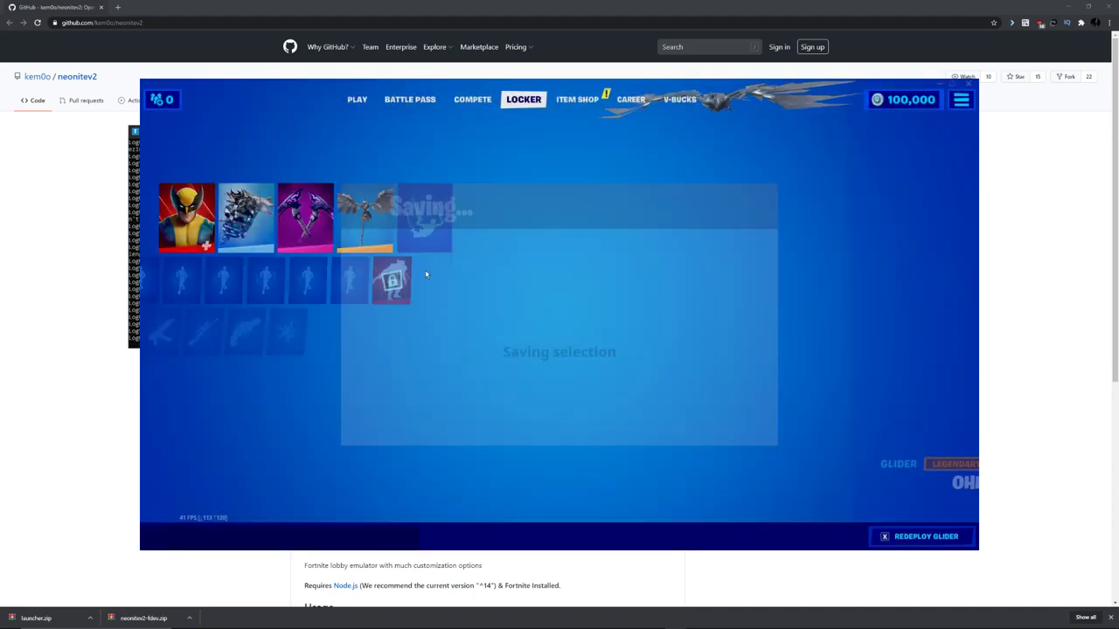
pyautogui.click(435, 220)
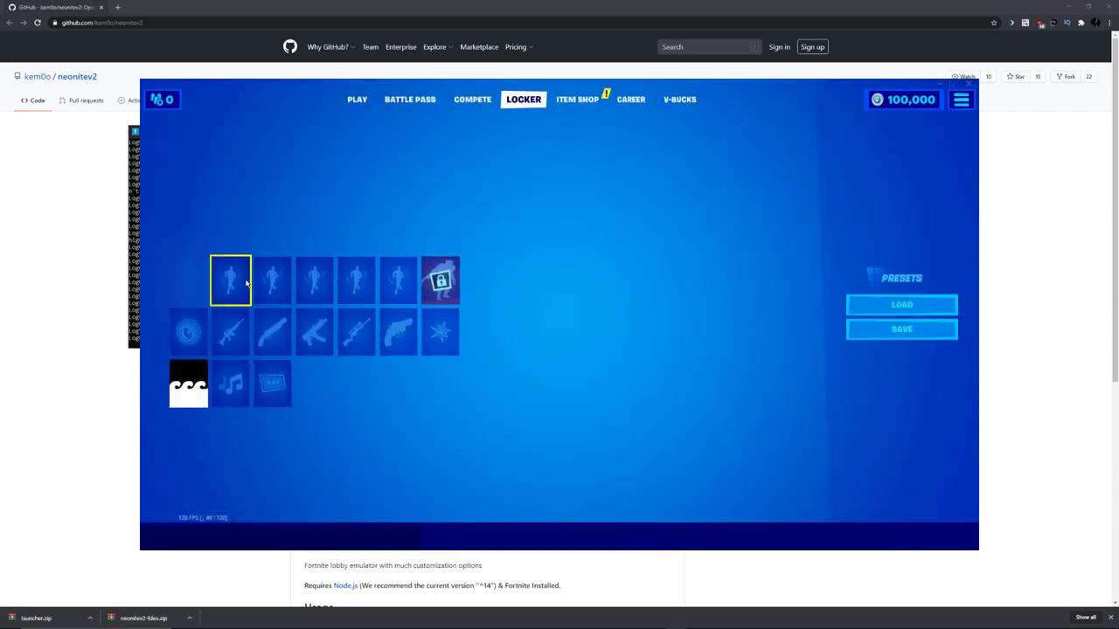
# Preview the Battle Brother emote and equip the raised-arms emote in the first emote slot.
pyautogui.click(231, 280)
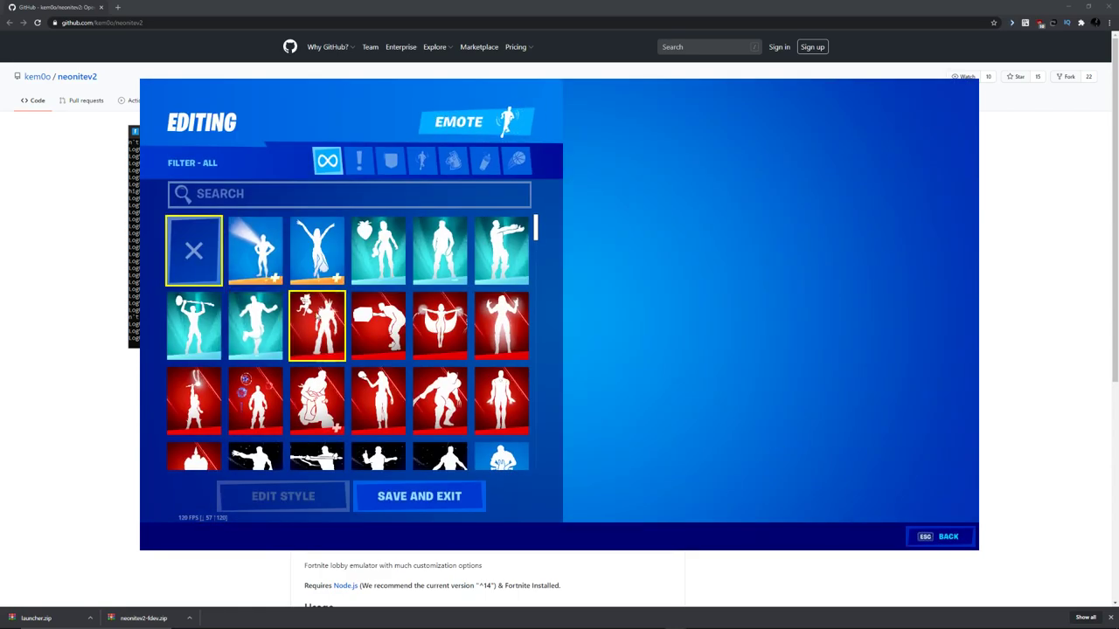
pyautogui.click(306, 316)
pyautogui.click(190, 280)
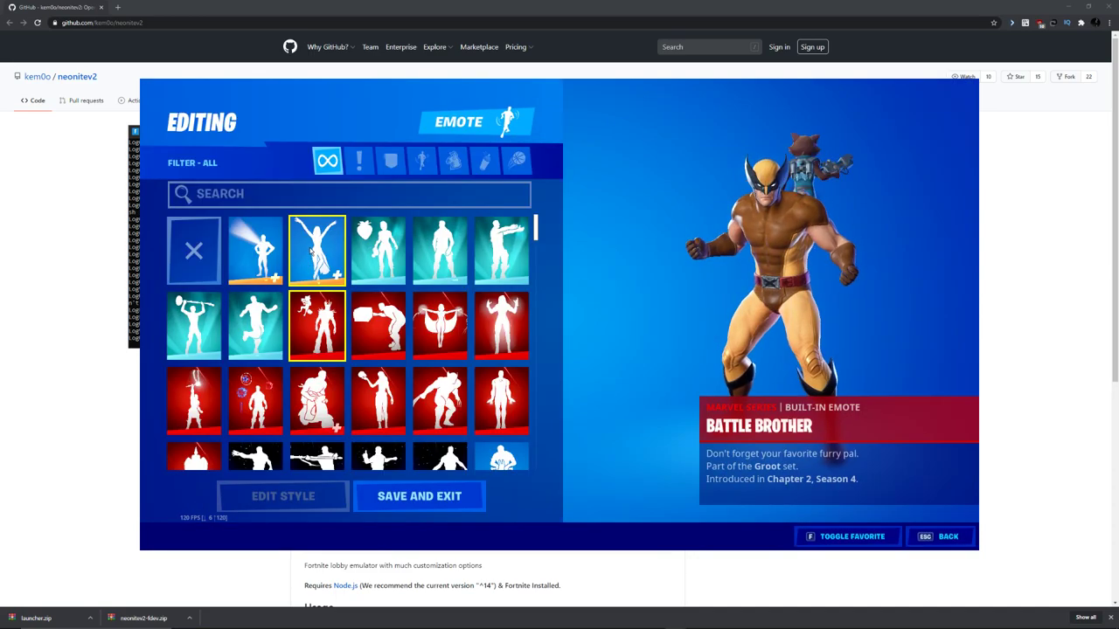
pyautogui.click(309, 252)
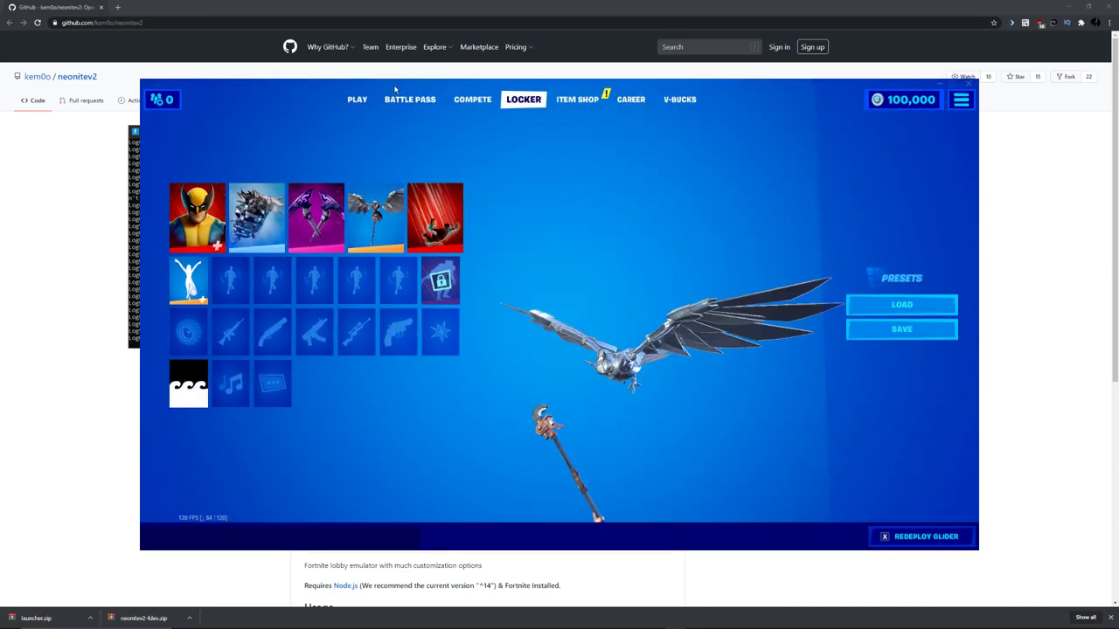
# Return to the lobby and perform the raised-arms emote from the emote wheel.
pyautogui.click(359, 101)
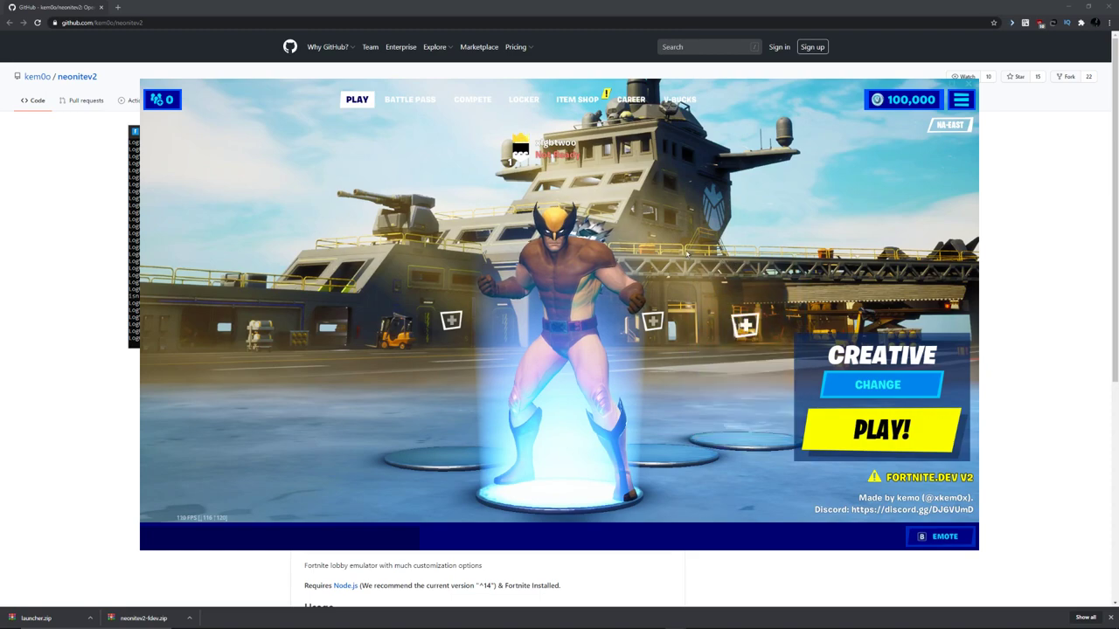
pyautogui.click(944, 536)
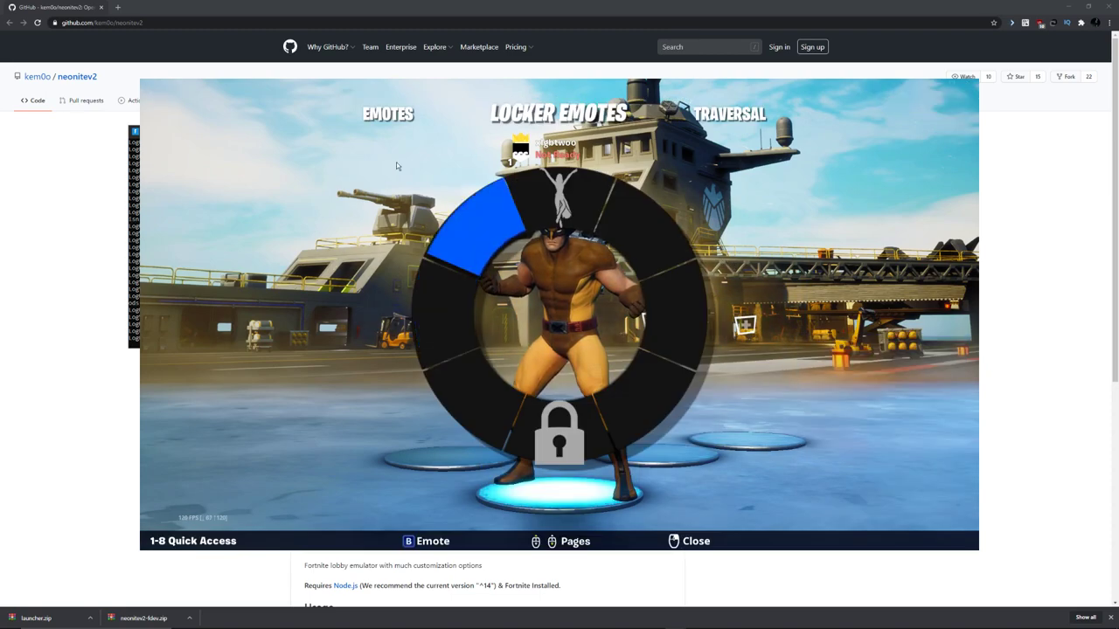
pyautogui.click(396, 162)
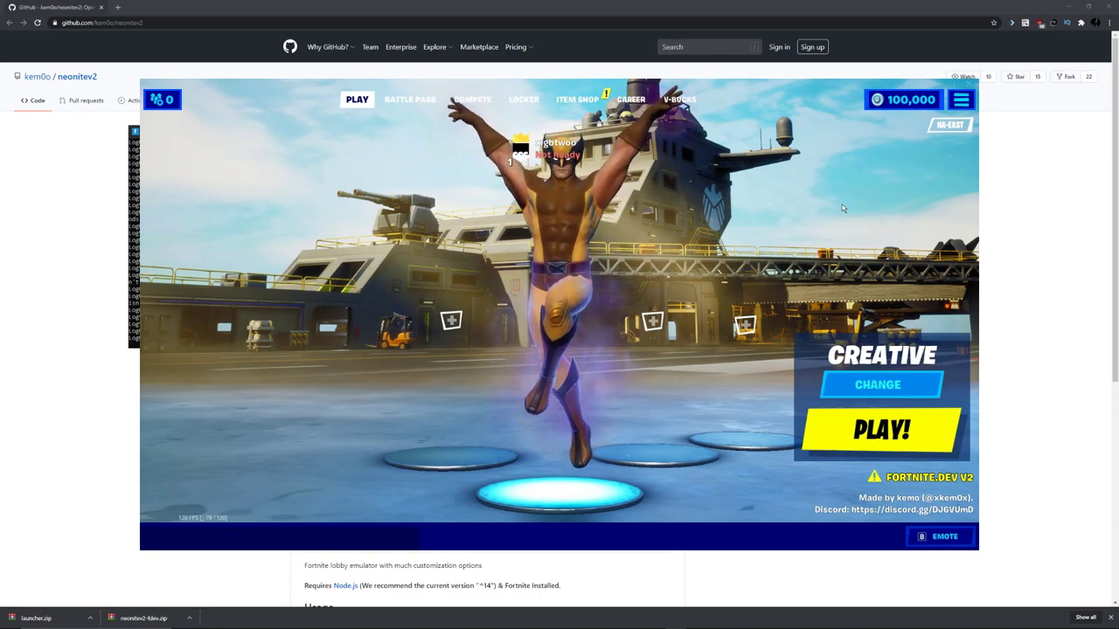
# Remove the Frozen Iron Cage back bling from the Locker and return to the lobby.
pyautogui.click(522, 100)
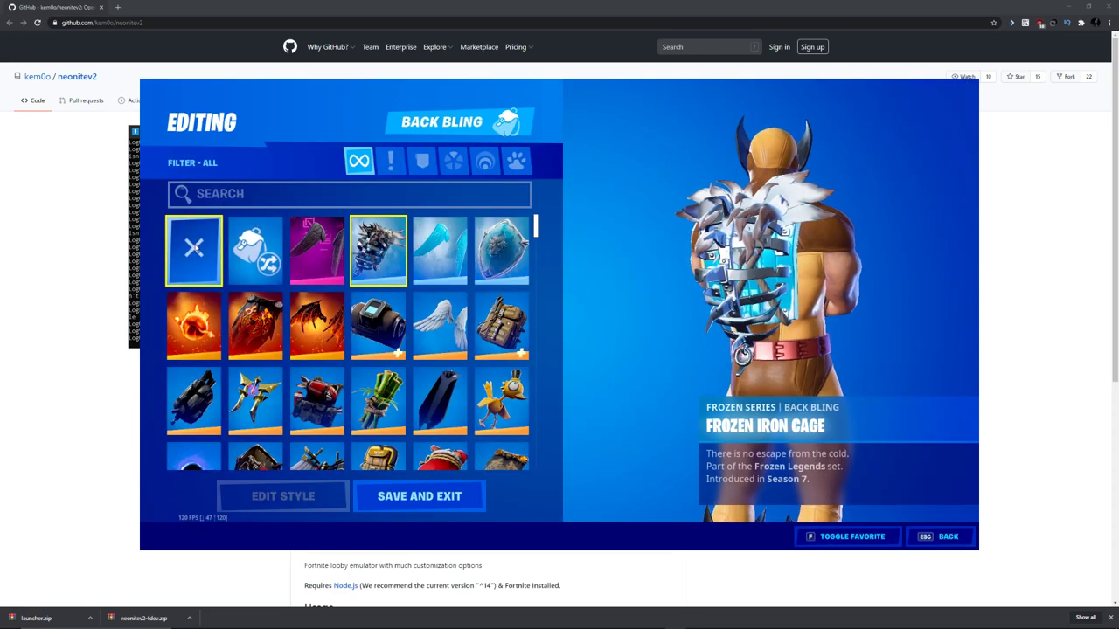
pyautogui.doubleClick(194, 246)
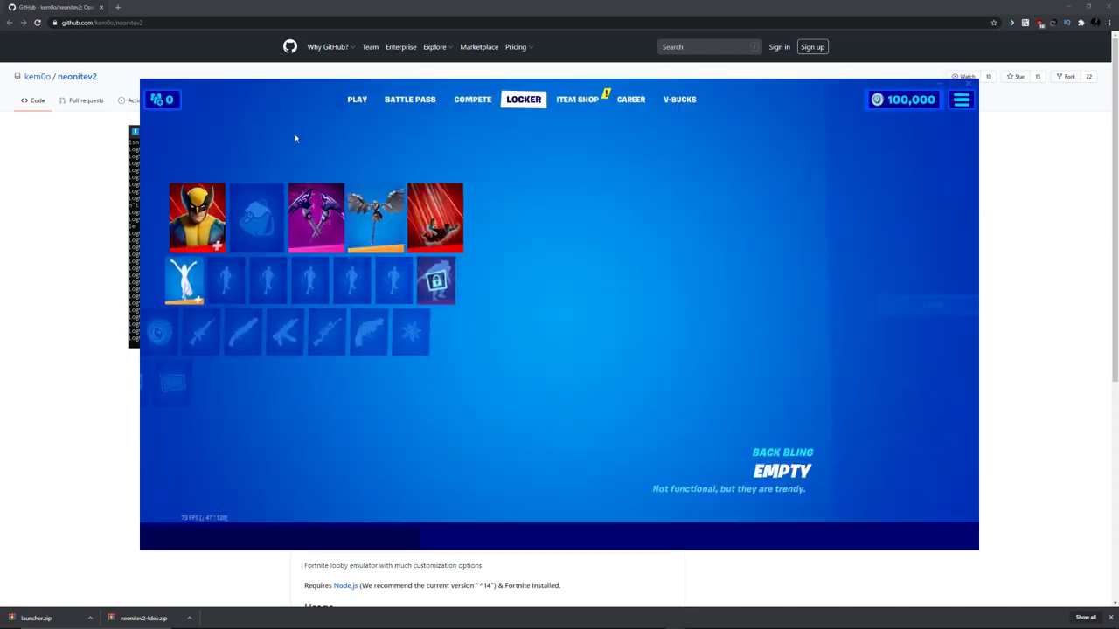
pyautogui.click(349, 100)
# Equip the Boom! emote in the Locker's second emote slot.
pyautogui.click(523, 100)
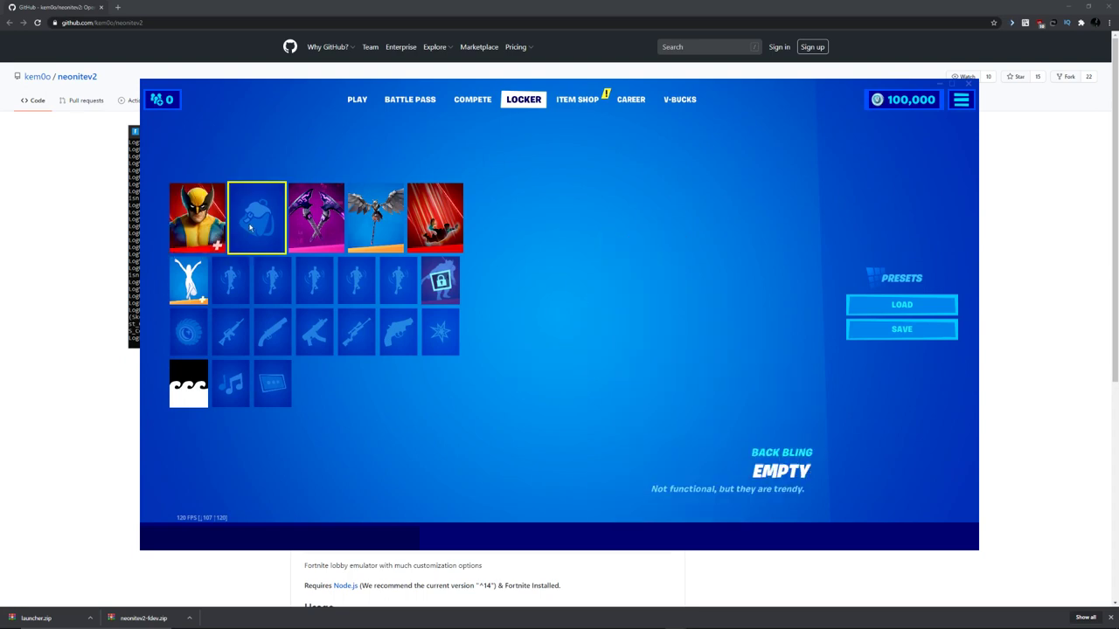
pyautogui.click(248, 292)
pyautogui.scroll(-3, 350, 341)
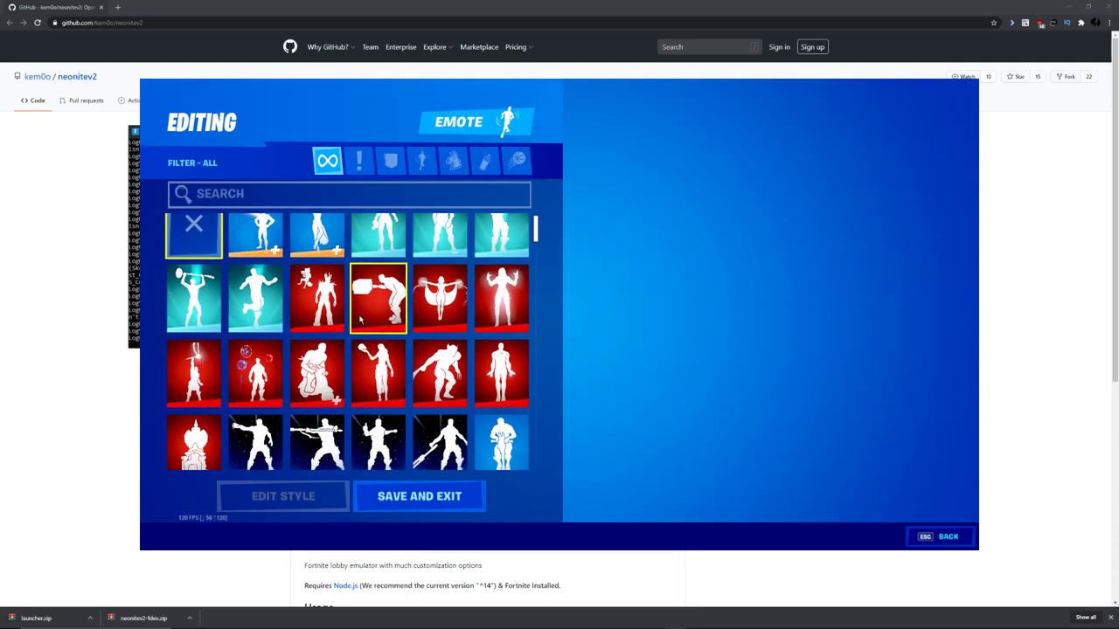
pyautogui.scroll(-3, 317, 351)
pyautogui.doubleClick(323, 286)
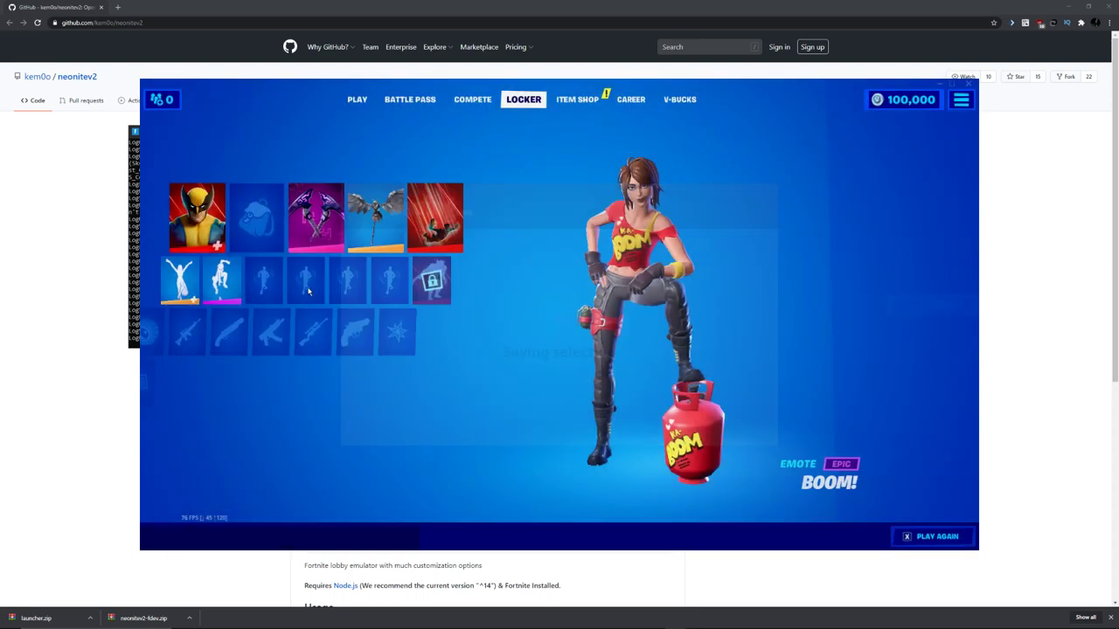
# Return to the lobby and try out an emote from the emote wheel.
pyautogui.click(356, 99)
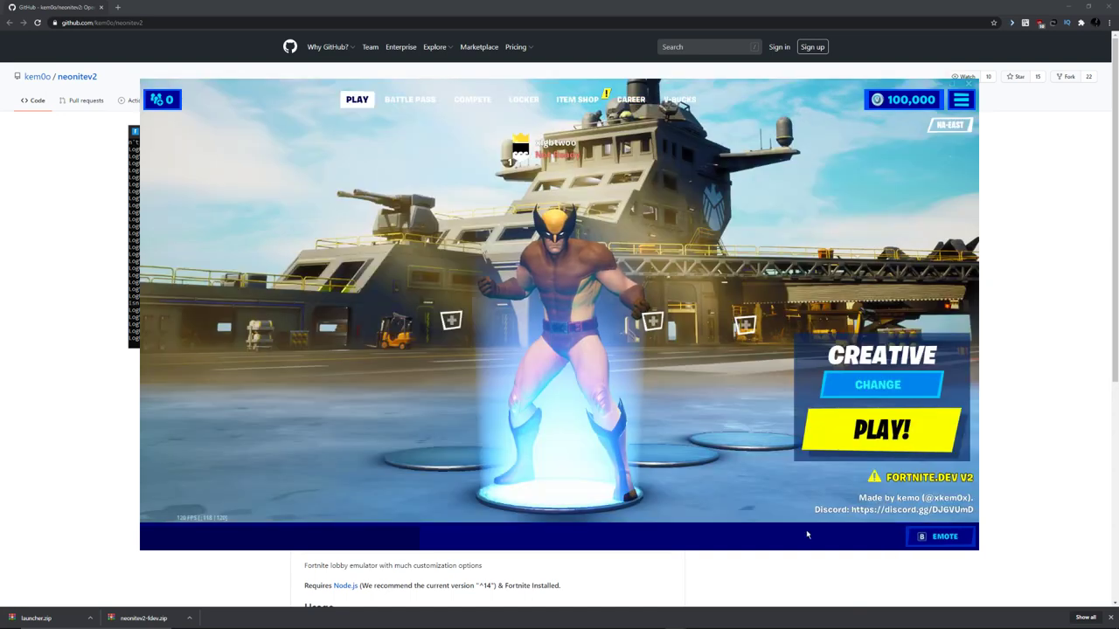
pyautogui.press('b')
pyautogui.press('b')
pyautogui.click(527, 434)
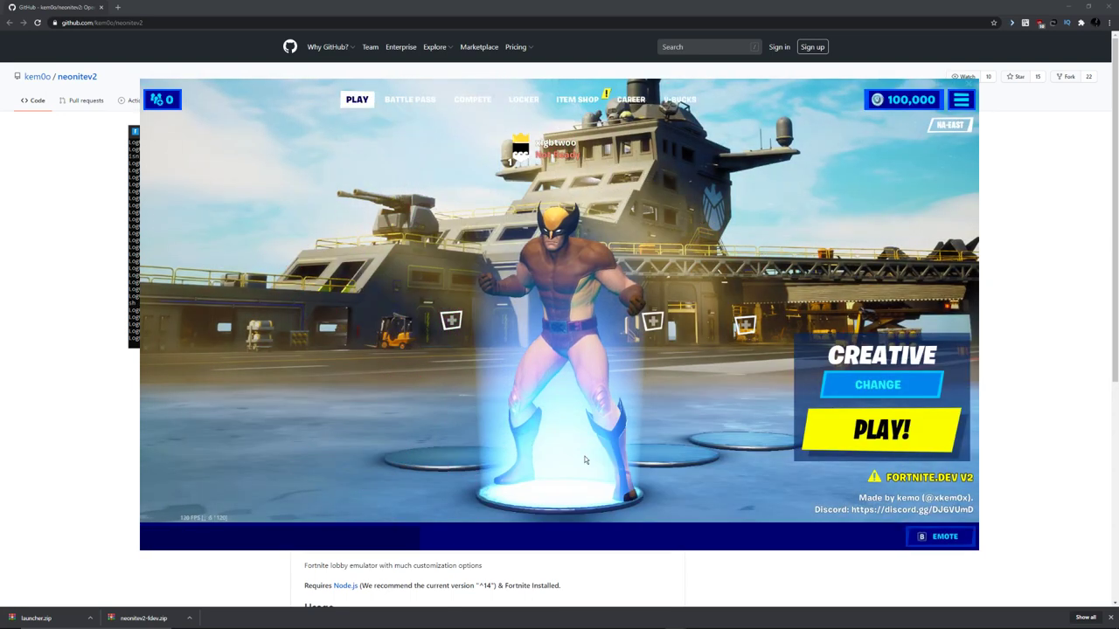
# Search "go" for the Locker's third emote slot and equip the epic emote with both arms raised.
pyautogui.click(524, 98)
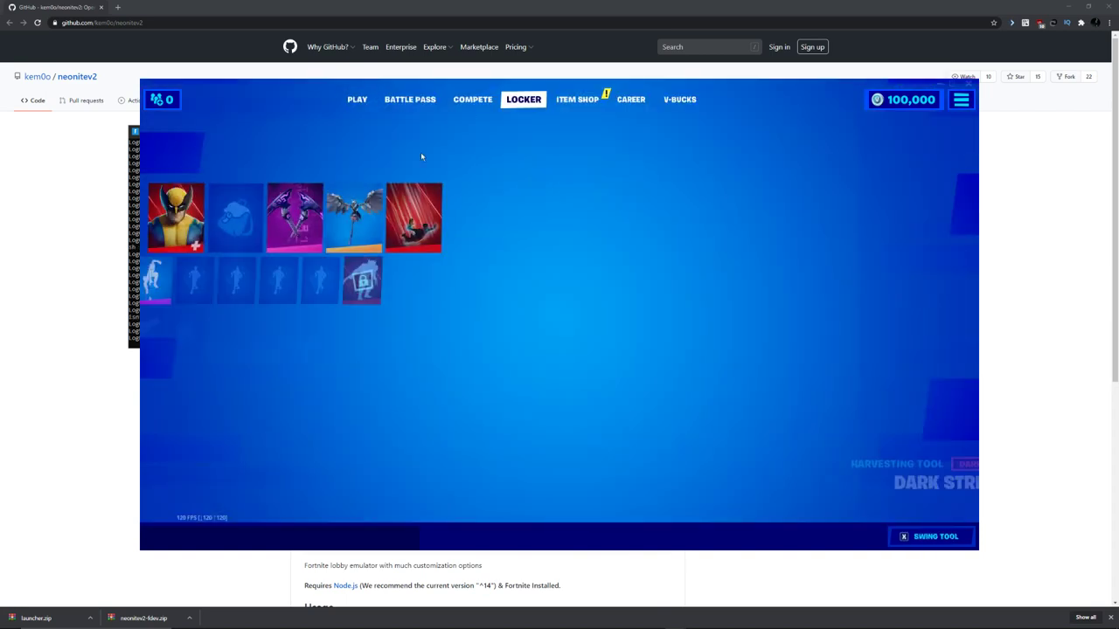
pyautogui.click(275, 277)
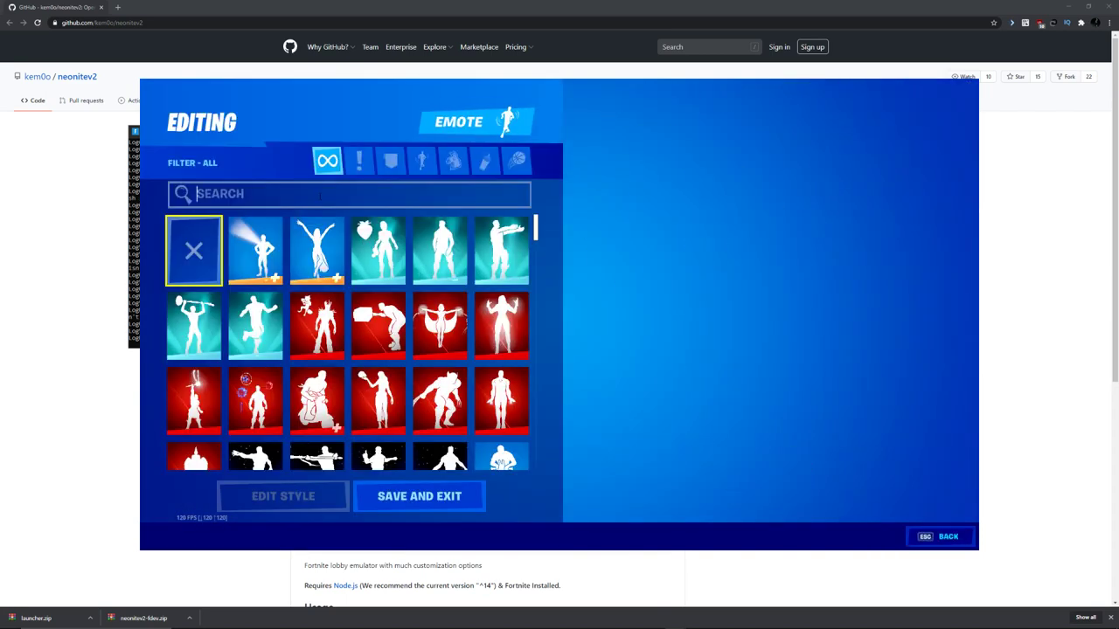
pyautogui.write('go')
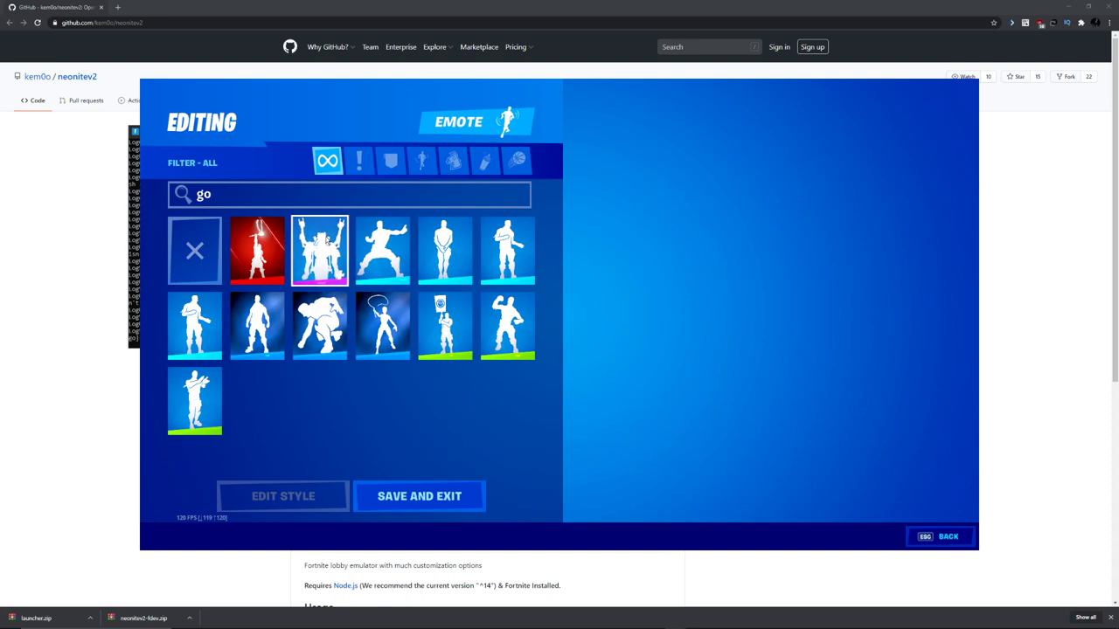
pyautogui.press('Escape')
# Return to the lobby and perform the emote from the third slot using the emote wheel.
pyautogui.click(350, 99)
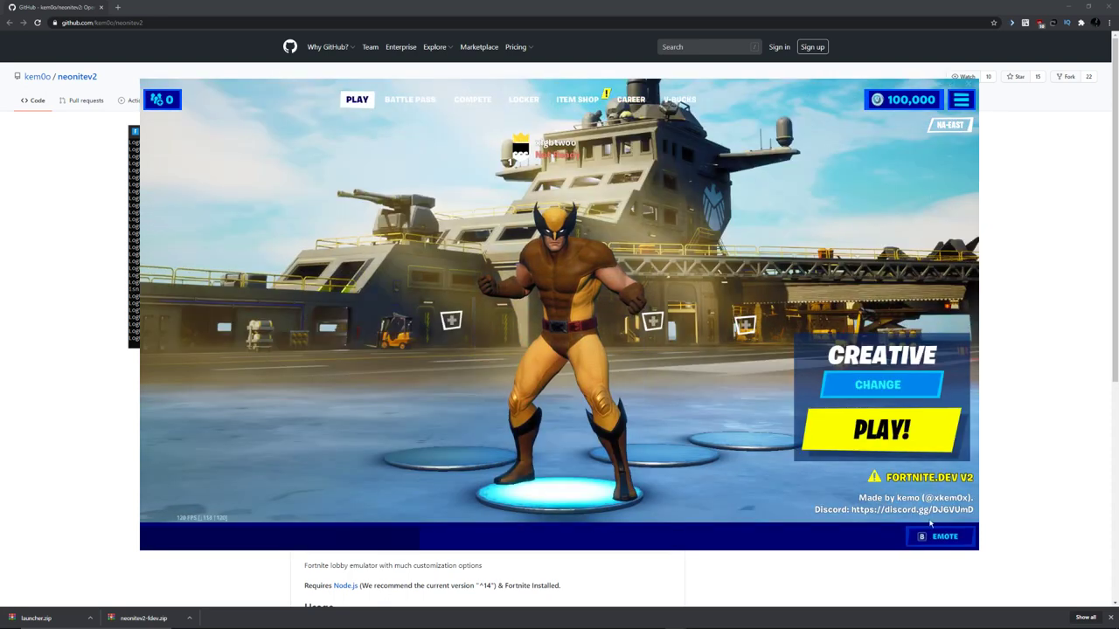
pyautogui.press('b')
pyautogui.click(680, 300)
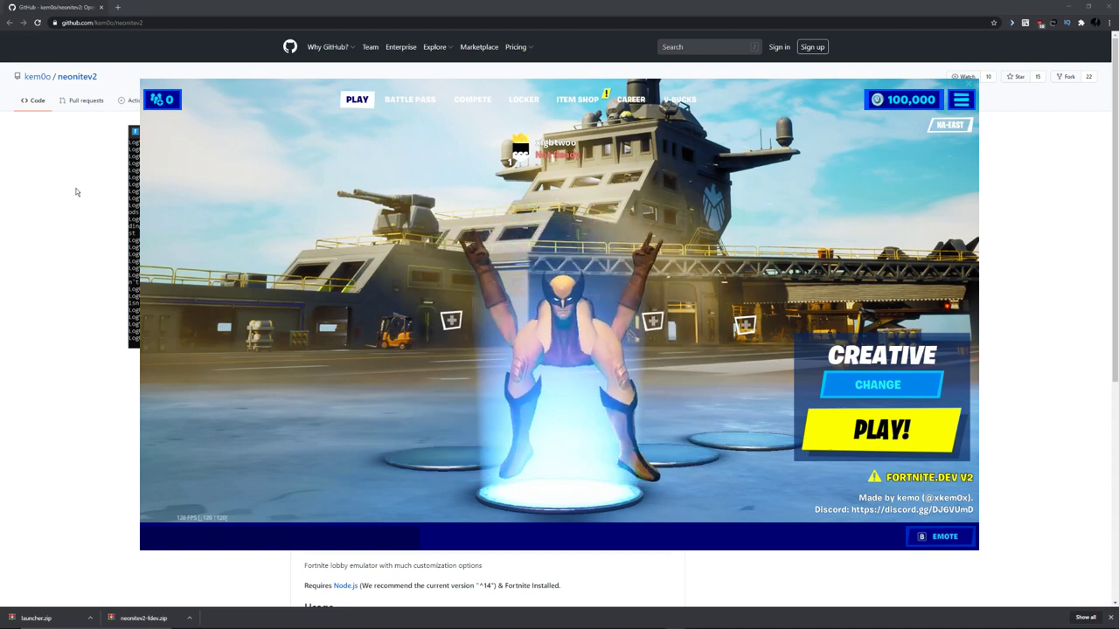
pyautogui.click(511, 100)
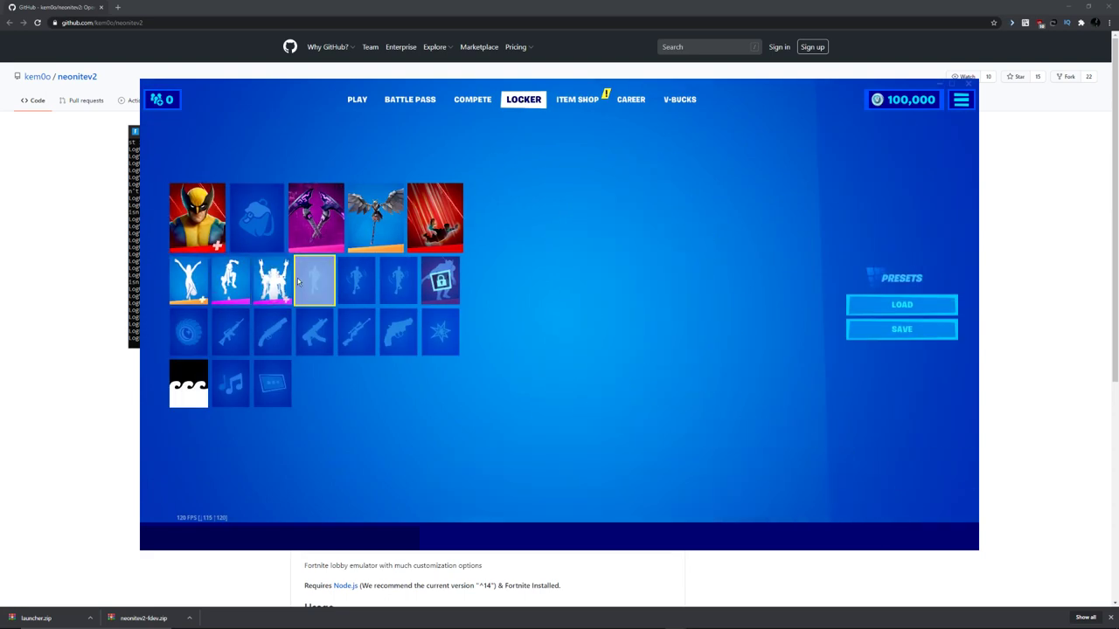
pyautogui.click(297, 278)
pyautogui.press('Escape')
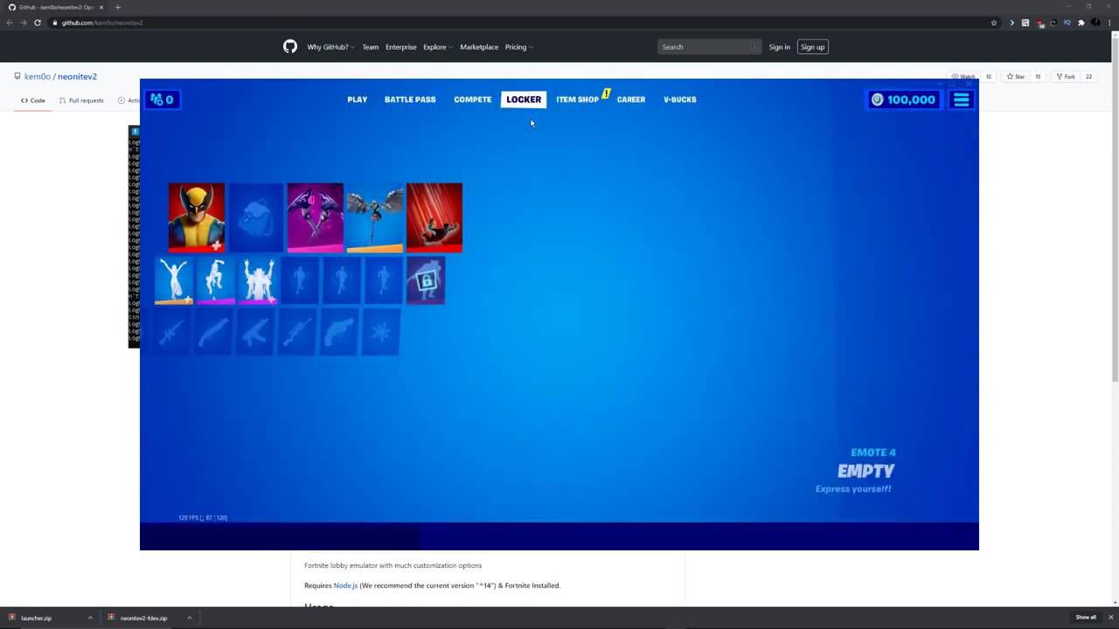
# Check the Item Shop, dismiss its error message, and return to the Locker by way of the Battle Pass page.
pyautogui.click(577, 99)
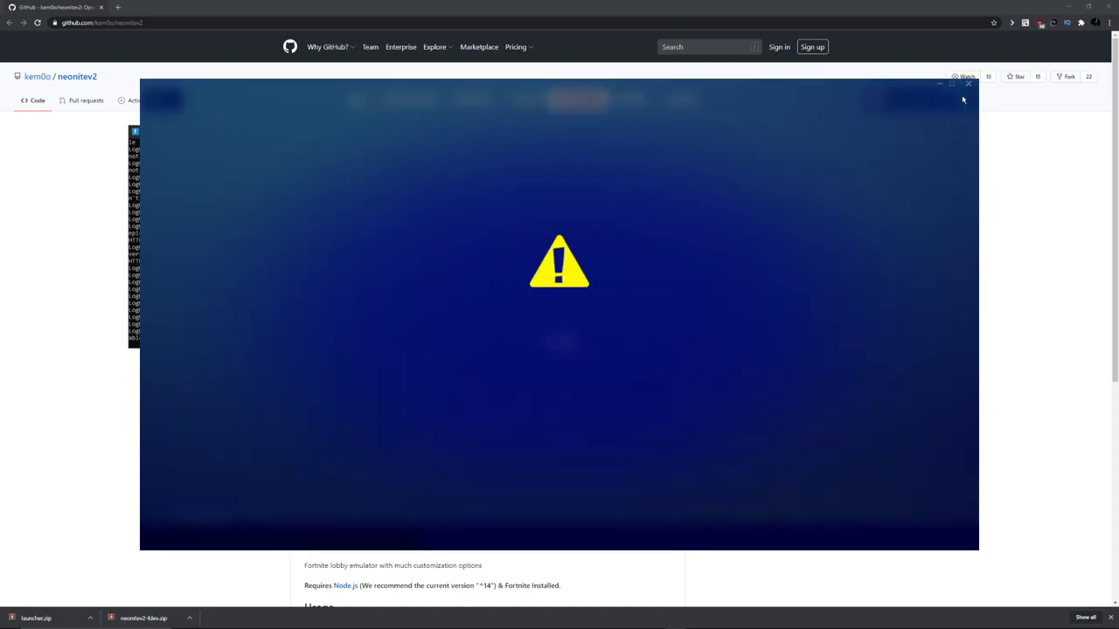
pyautogui.click(559, 370)
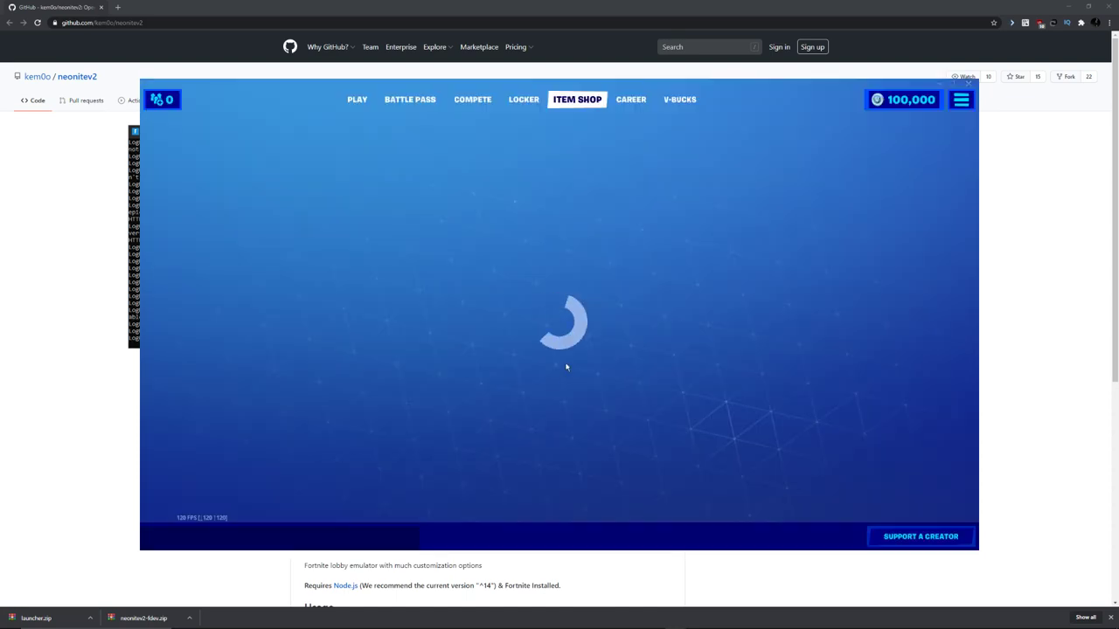
pyautogui.click(410, 100)
pyautogui.click(524, 100)
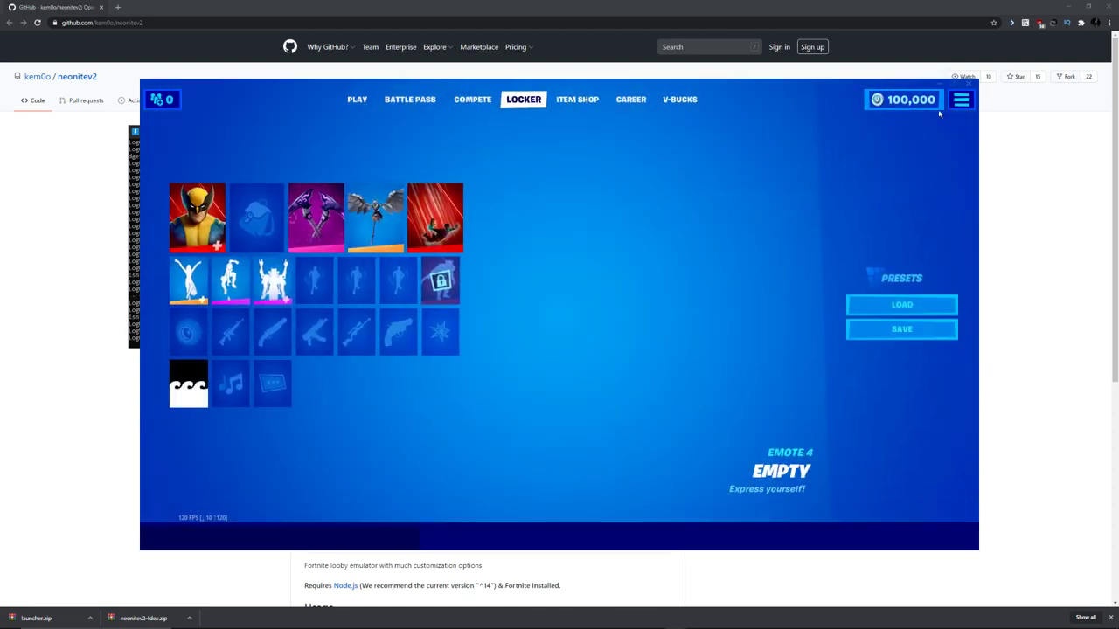
# Set Licensed Audio to Mute All in the game's audio settings and return to the Locker.
pyautogui.click(961, 100)
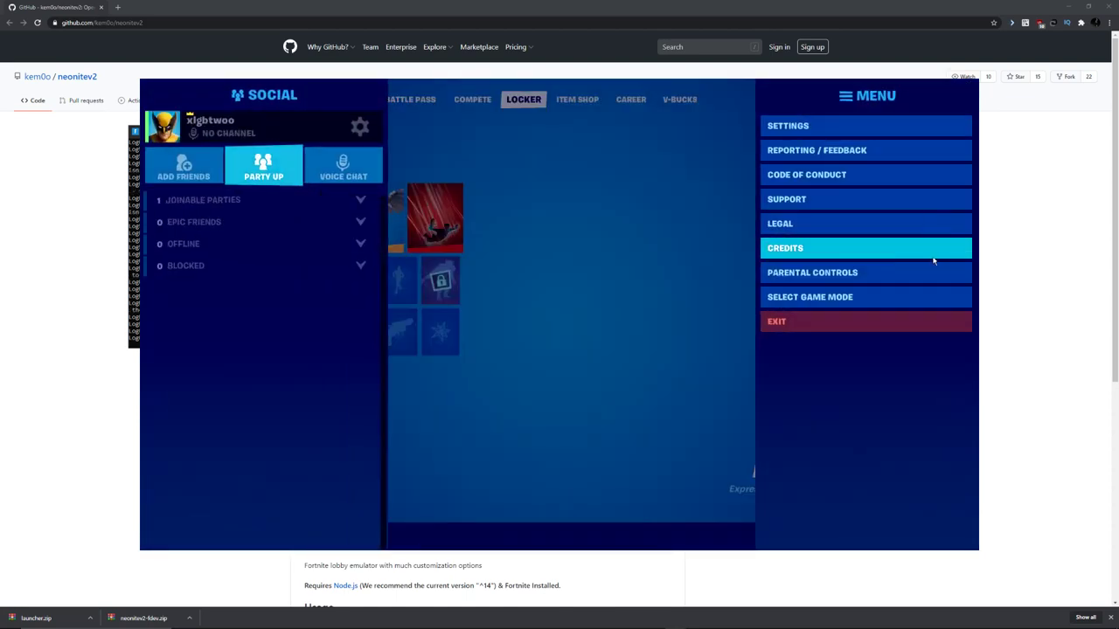
pyautogui.click(819, 133)
pyautogui.scroll(-6, 500, 436)
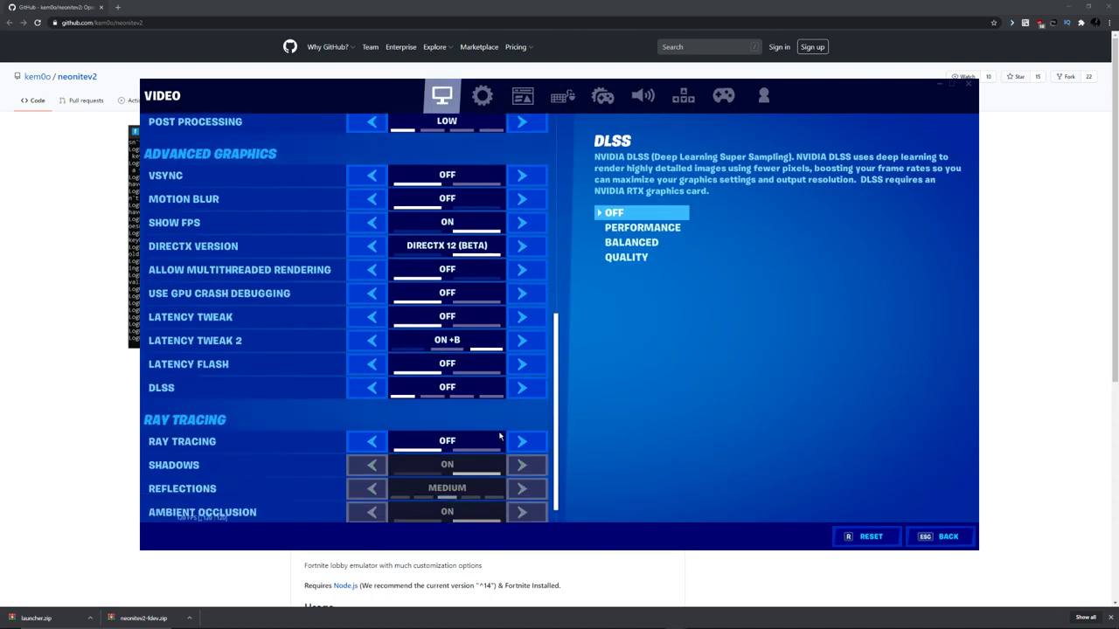
pyautogui.click(643, 95)
pyautogui.scroll(-3, 288, 420)
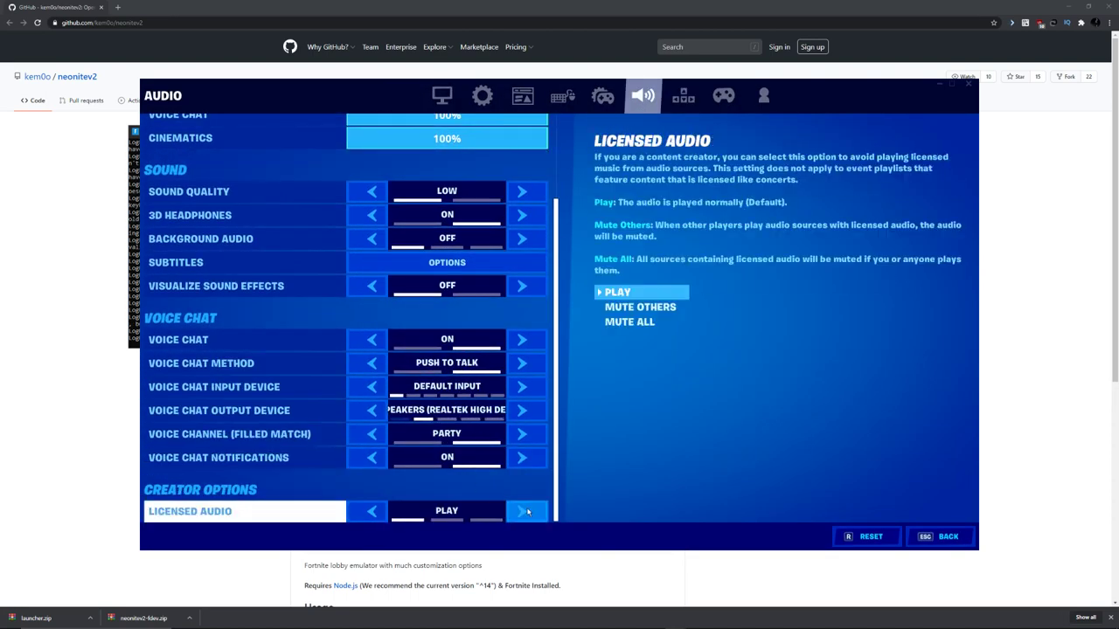
pyautogui.doubleClick(527, 512)
pyautogui.click(925, 540)
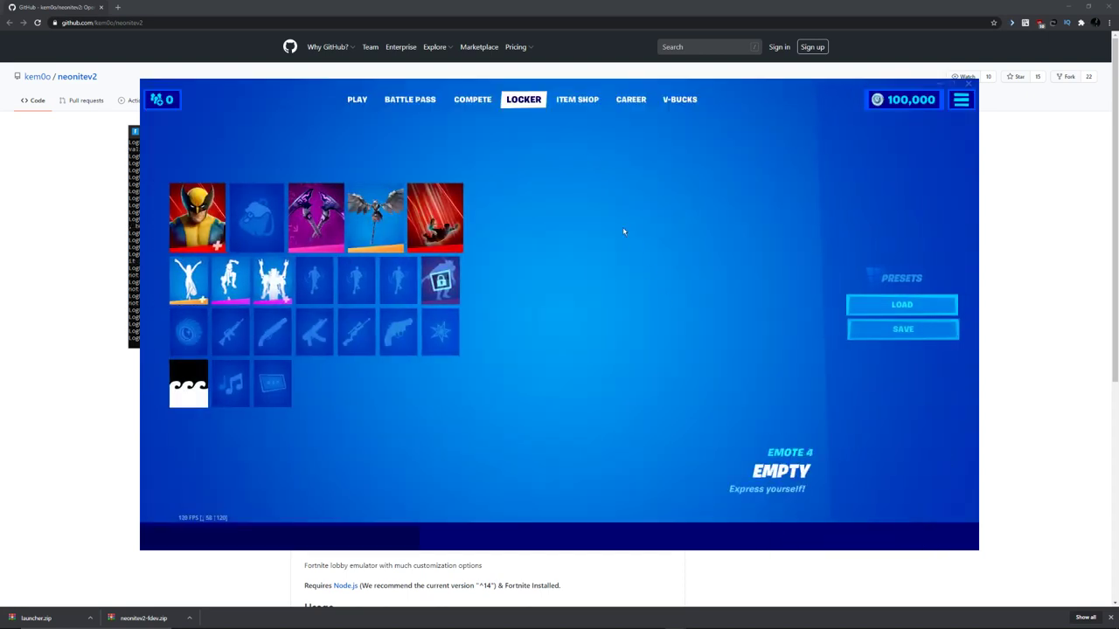
# Search "roll" for the Locker's fourth emote slot and equip the Rollie emote.
pyautogui.click(317, 281)
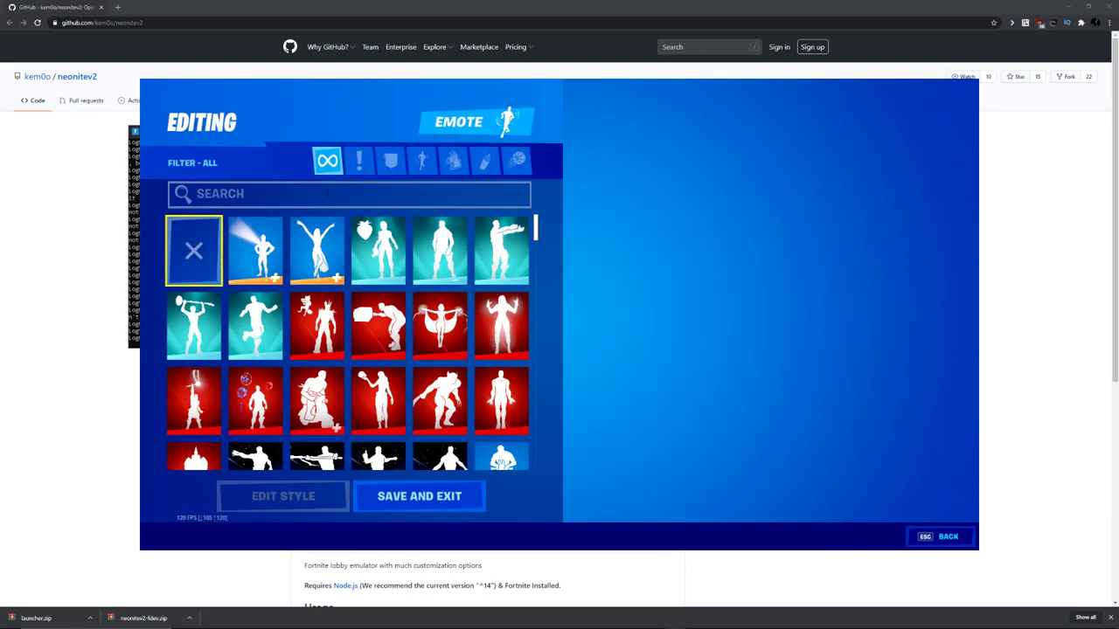
pyautogui.write('roll')
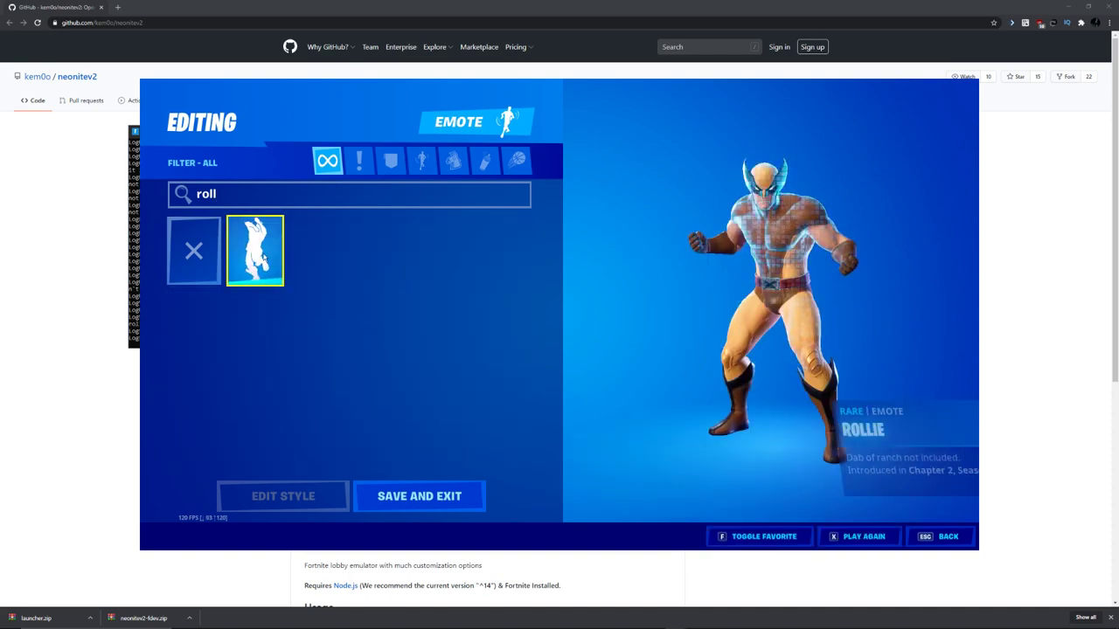
pyautogui.moveTo(265, 256)
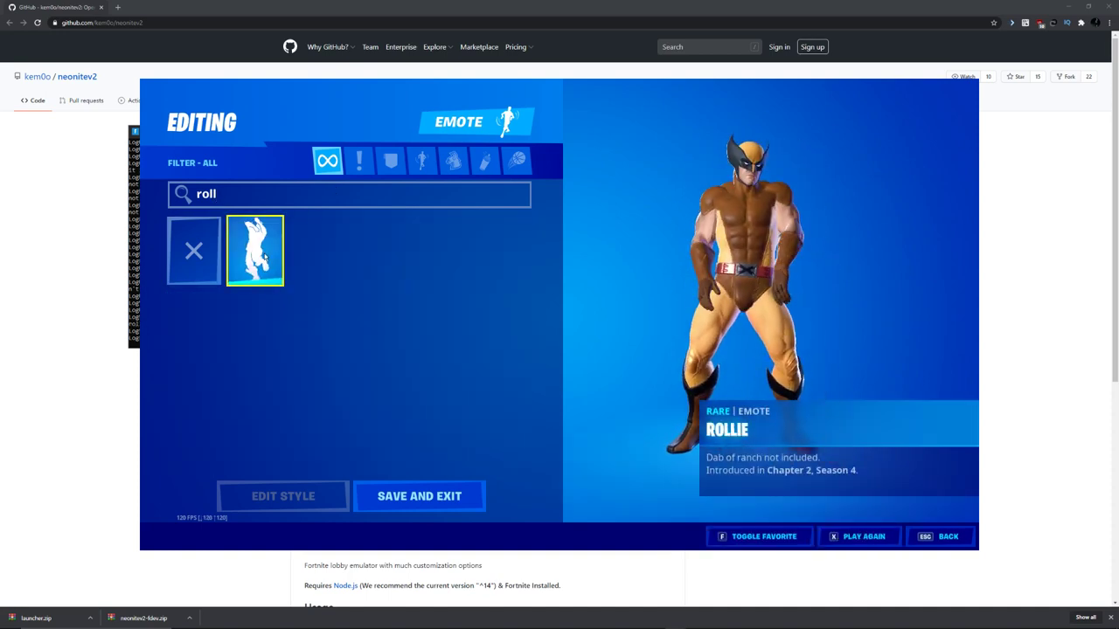
pyautogui.click(263, 253)
# Return to the lobby and perform the Rollie emote from the emote wheel.
pyautogui.click(357, 98)
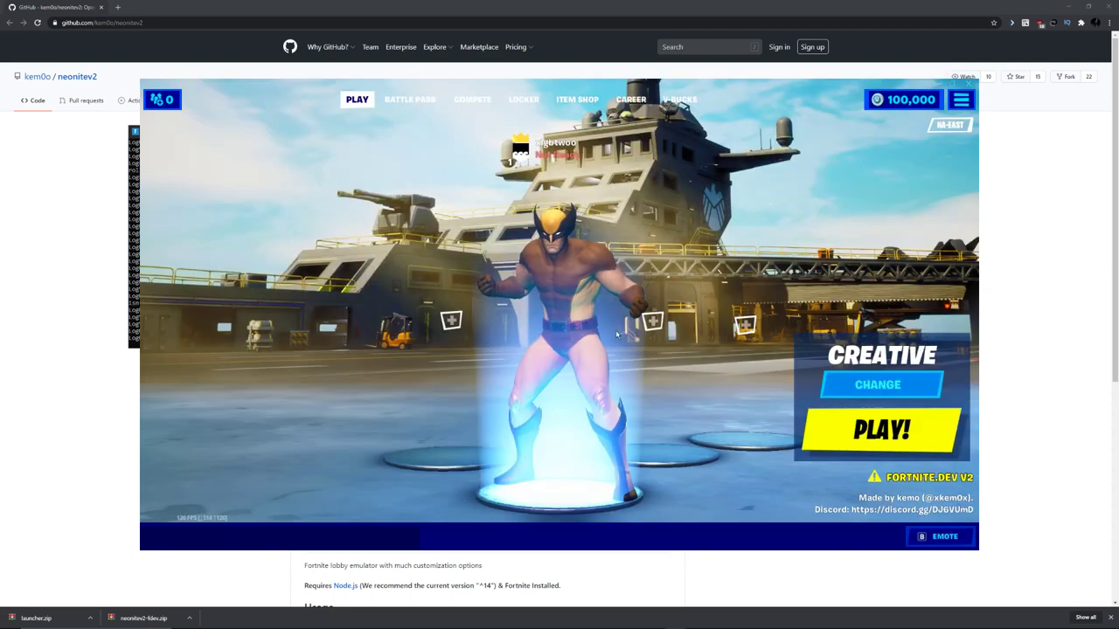
pyautogui.click(928, 542)
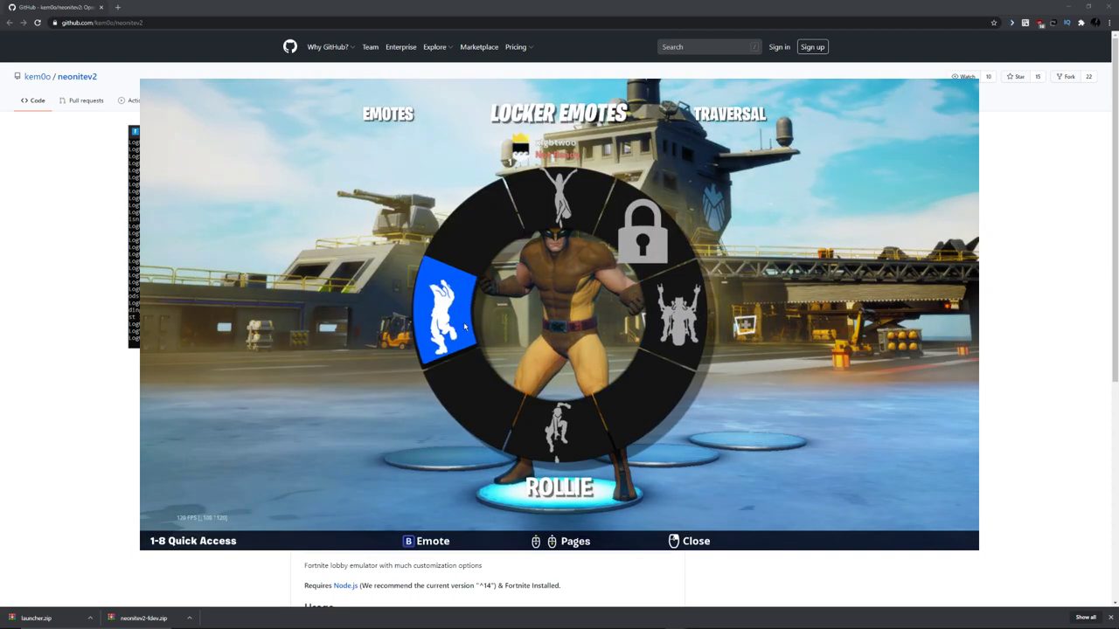
pyautogui.click(449, 305)
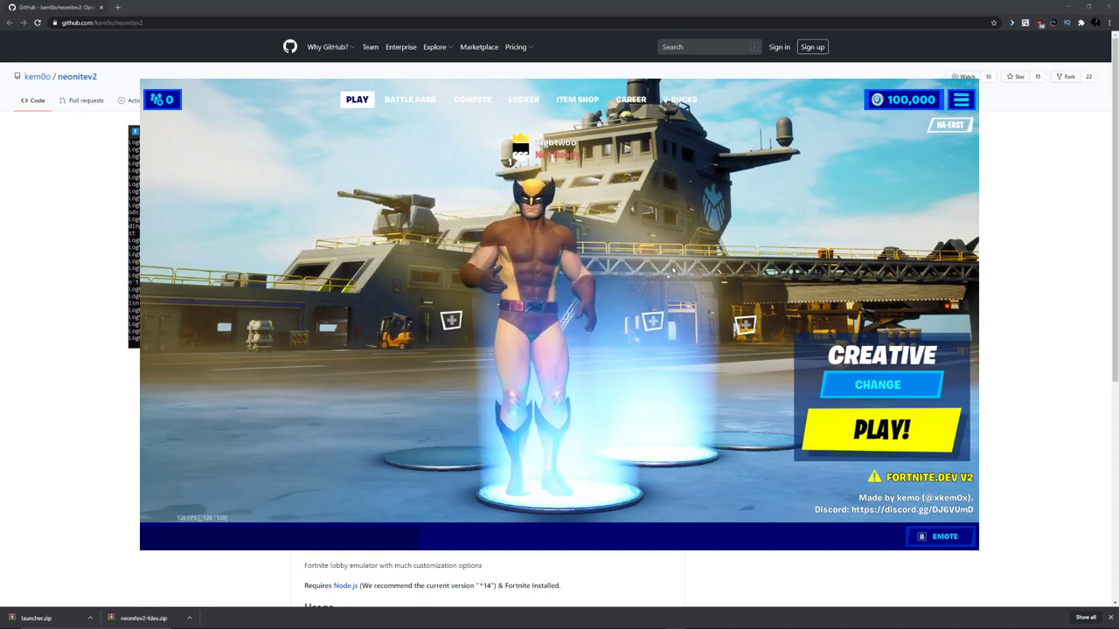
# Adjust the system speaker volume and bring the neonitev2 GitHub page to the front.
pyautogui.moveTo(1091, 625)
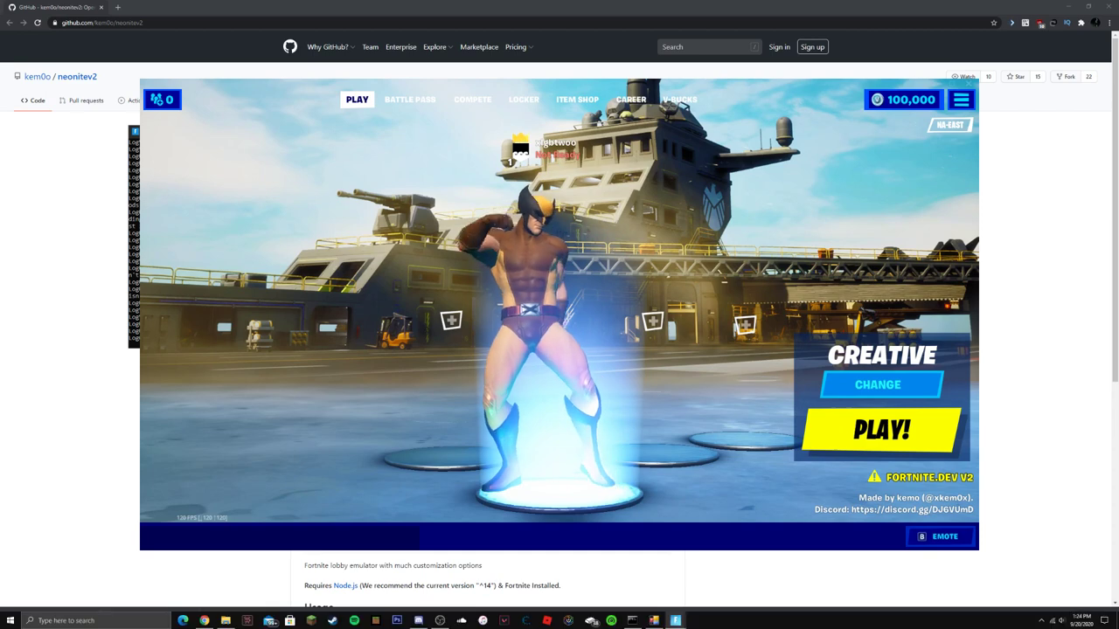
pyautogui.click(1058, 620)
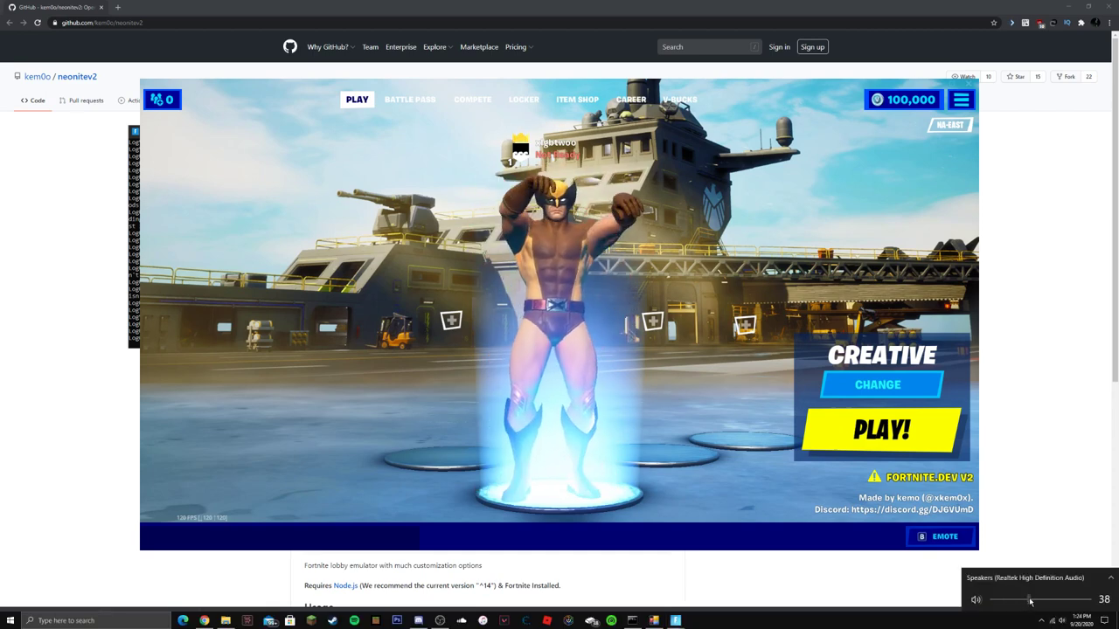
pyautogui.click(1058, 533)
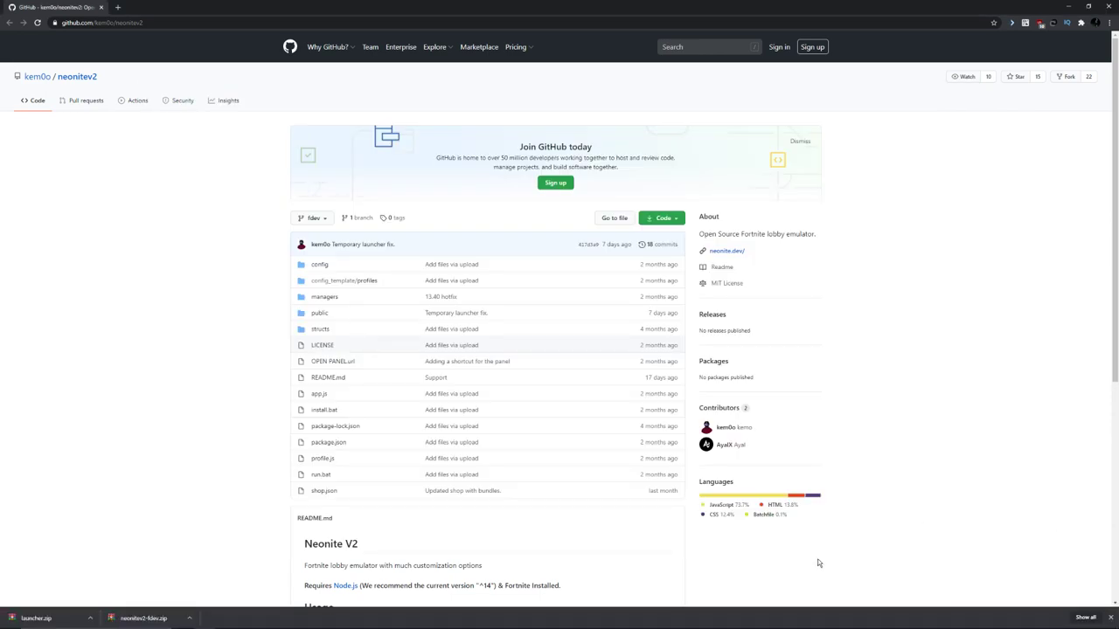
# Switch back to Fortnite and open the outfit selection from the Locker.
pyautogui.hotkey('alt', 'Tab')
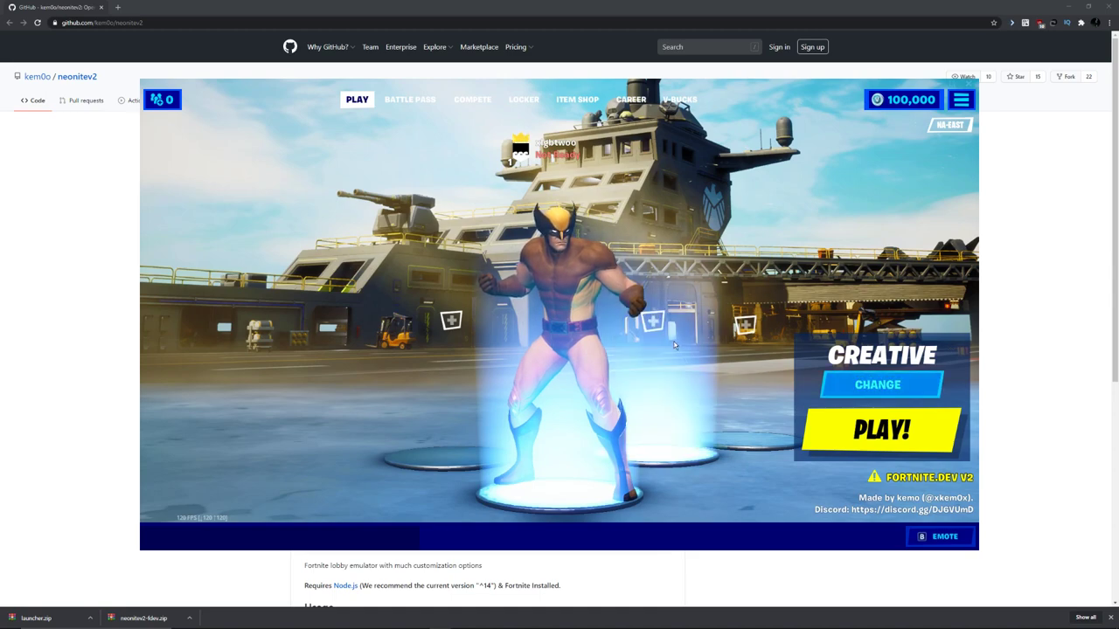
pyautogui.press('Escape')
pyautogui.press('Escape')
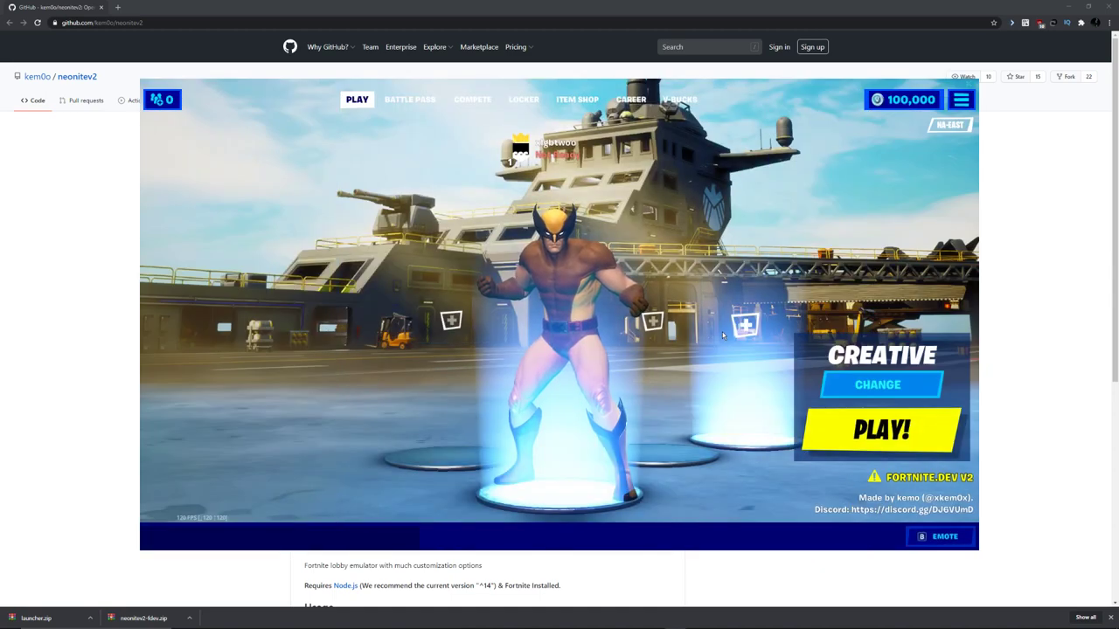
pyautogui.click(524, 99)
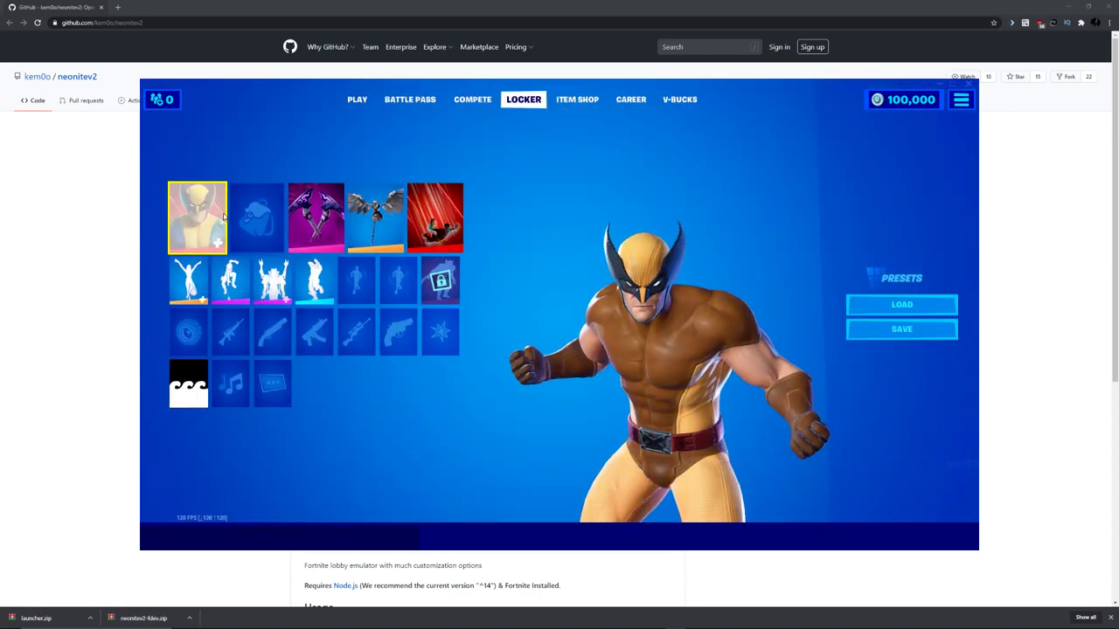
pyautogui.click(196, 219)
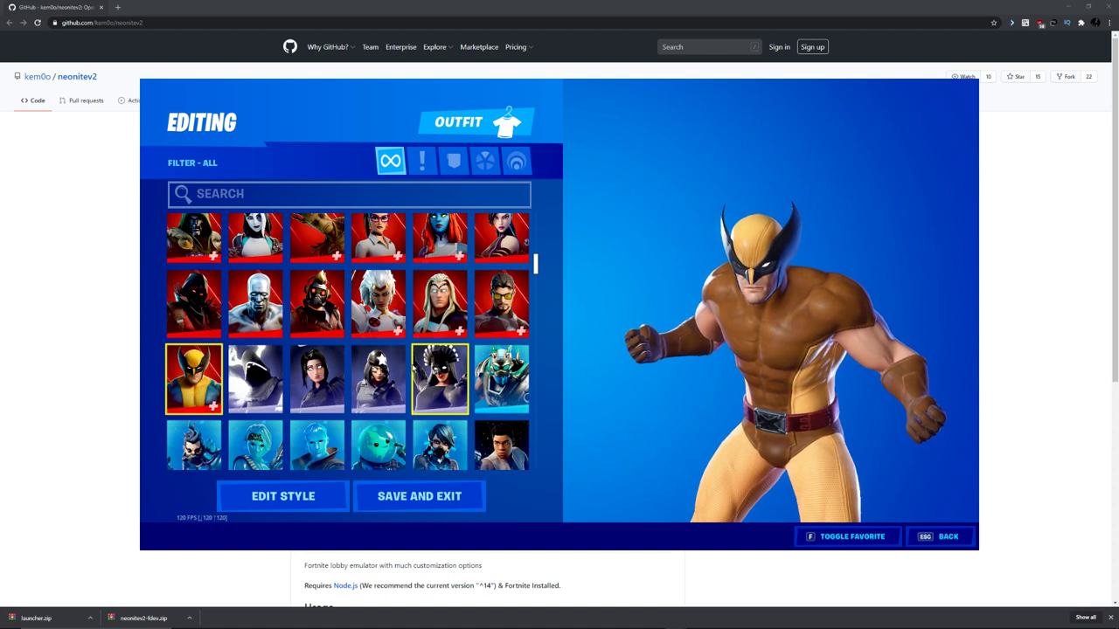
# Browse the Star Wars outfits, previewing the Imperial Stormtrooper and the placeholder-icon outfit SET_01_PA.
pyautogui.scroll(-10, 414, 368)
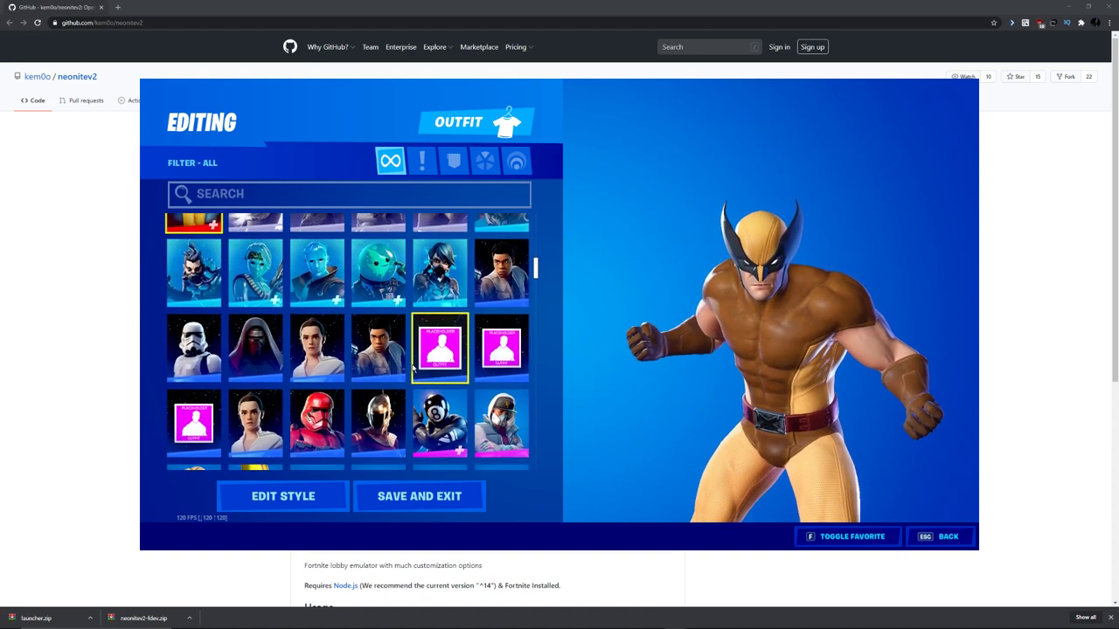
pyautogui.scroll(-1, 413, 368)
pyautogui.scroll(1, 413, 368)
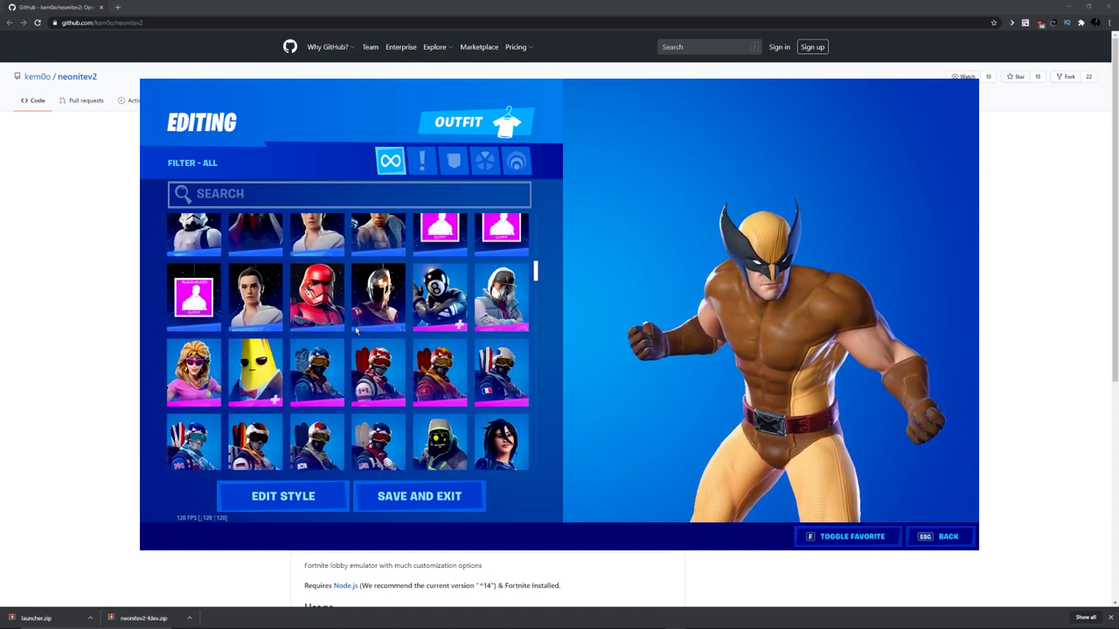
pyautogui.scroll(-3, 361, 346)
pyautogui.scroll(2, 317, 321)
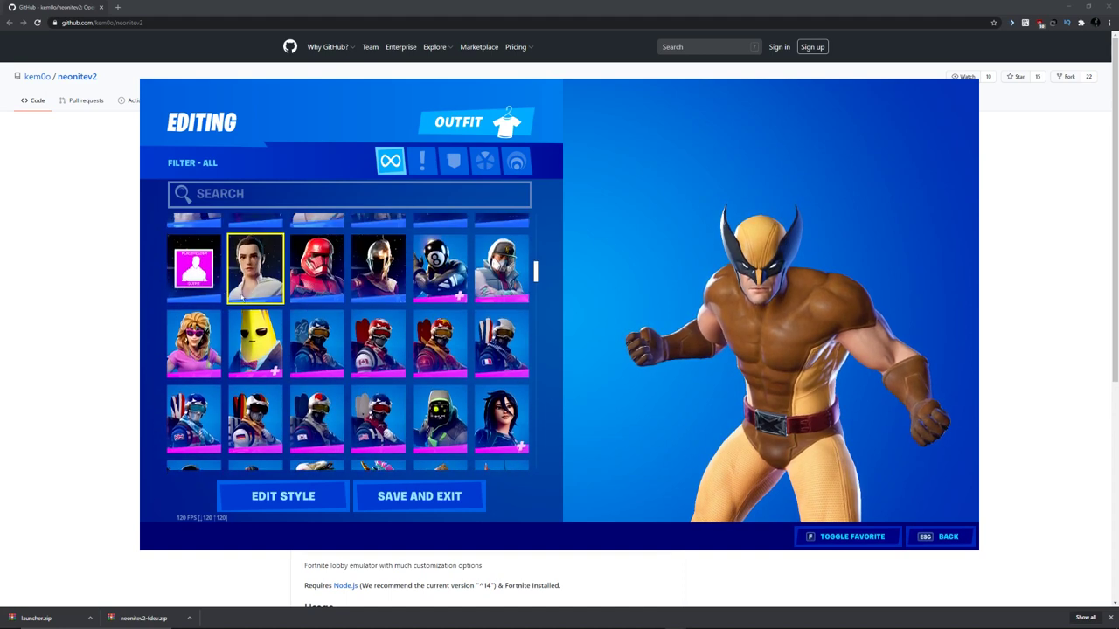
pyautogui.click(201, 287)
pyautogui.scroll(4, 273, 298)
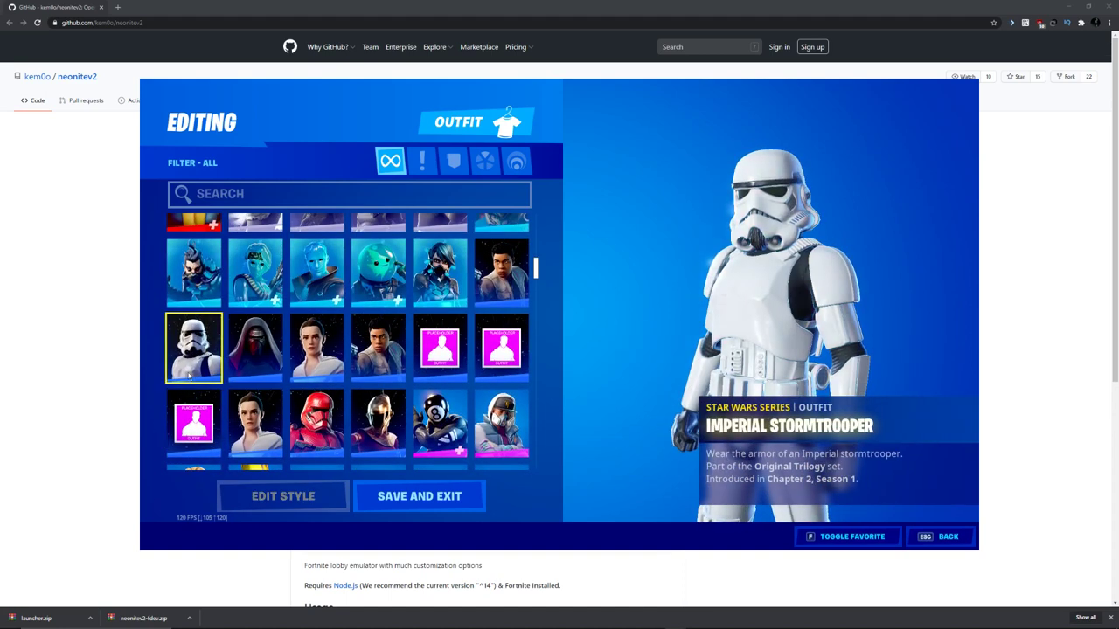
pyautogui.click(193, 423)
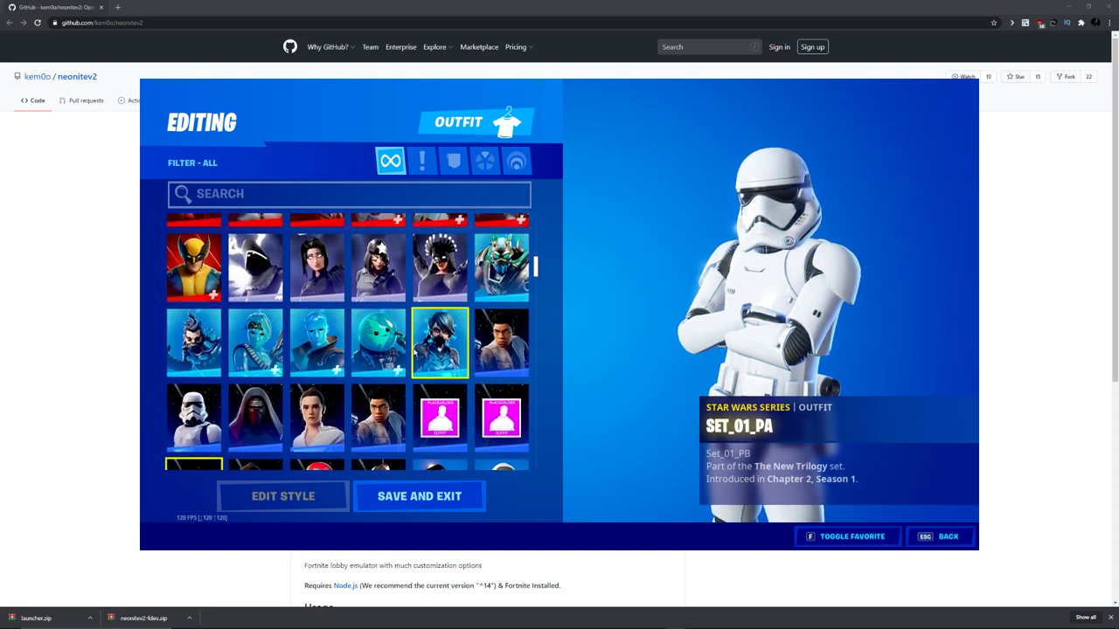
# Browse back through the Marvel, DC and legendary outfits, previewing Silver Surfer, Harley Quinn, Wanderlust and The Mighty Volt.
pyautogui.scroll(5, 376, 376)
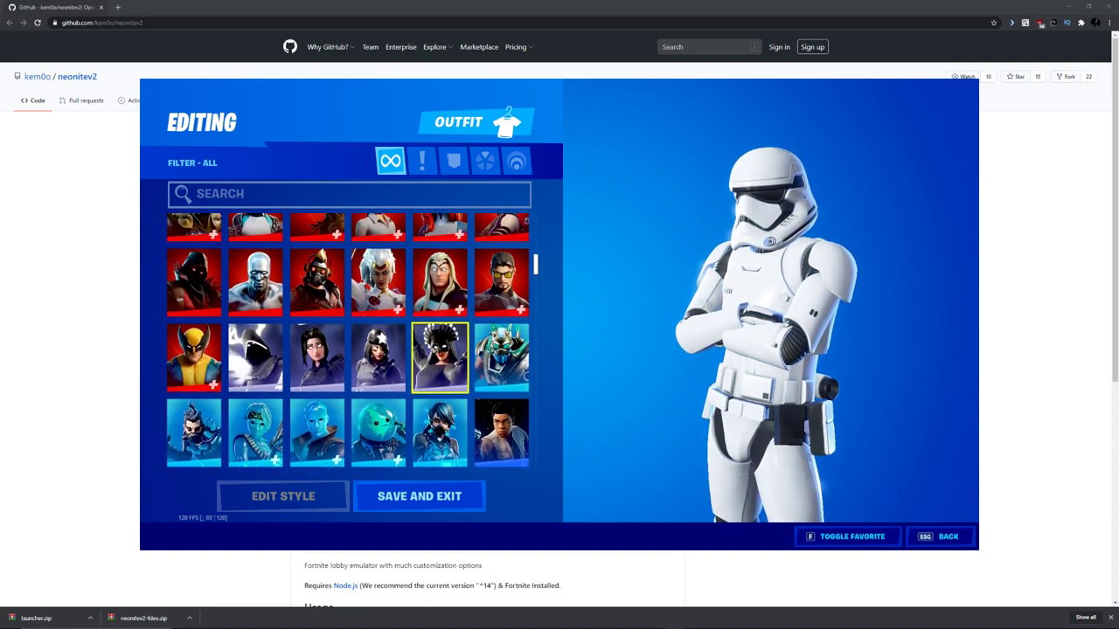
pyautogui.scroll(1, 337, 418)
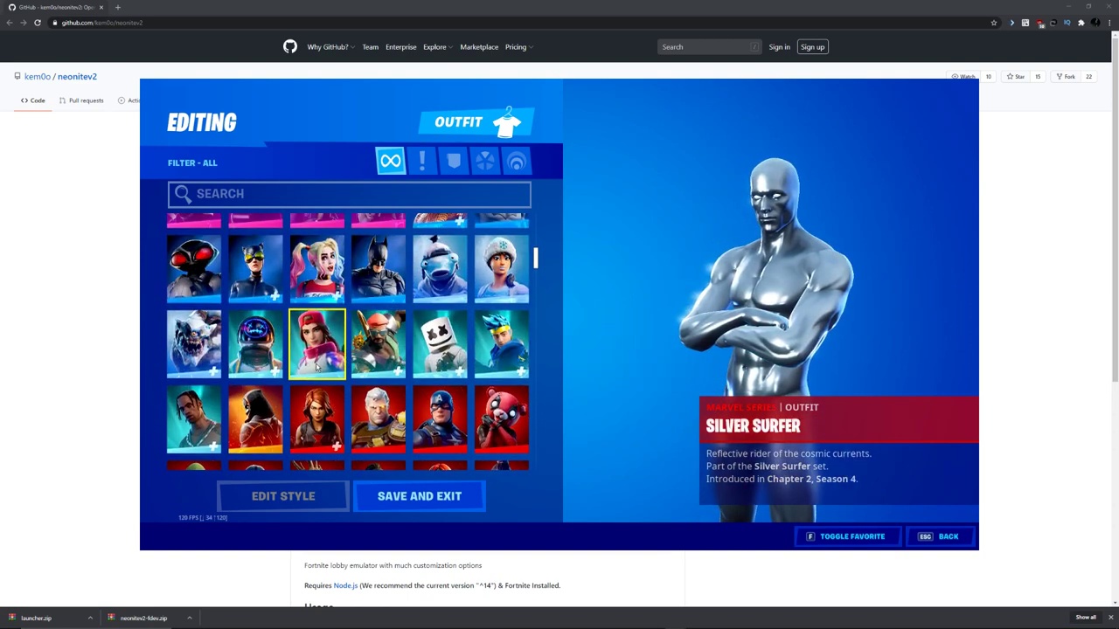
pyautogui.scroll(2, 317, 367)
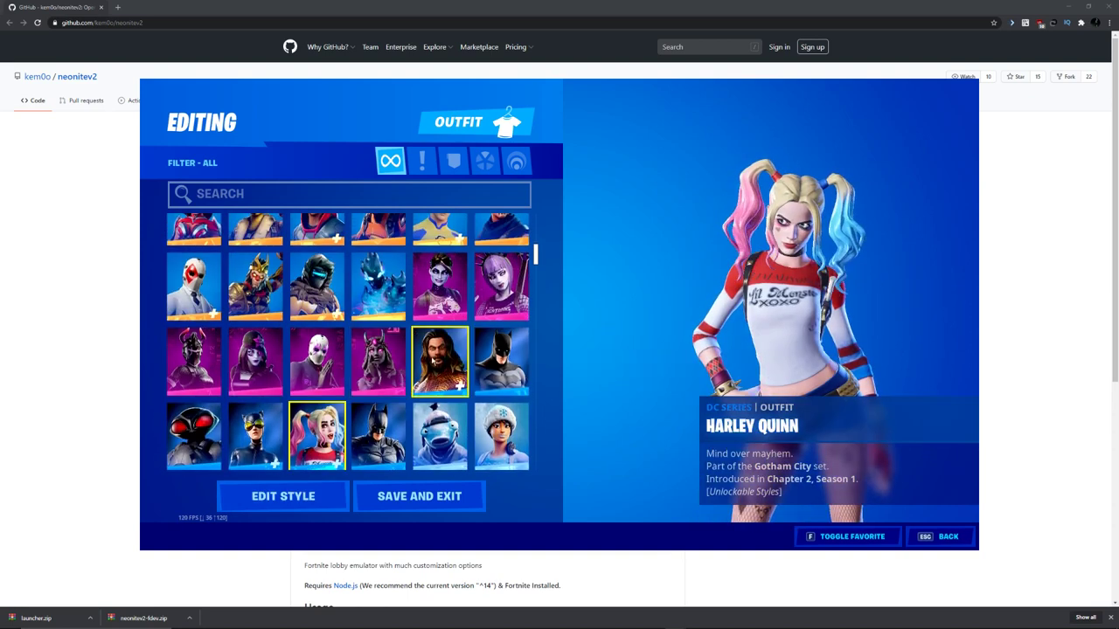
pyautogui.scroll(8, 317, 435)
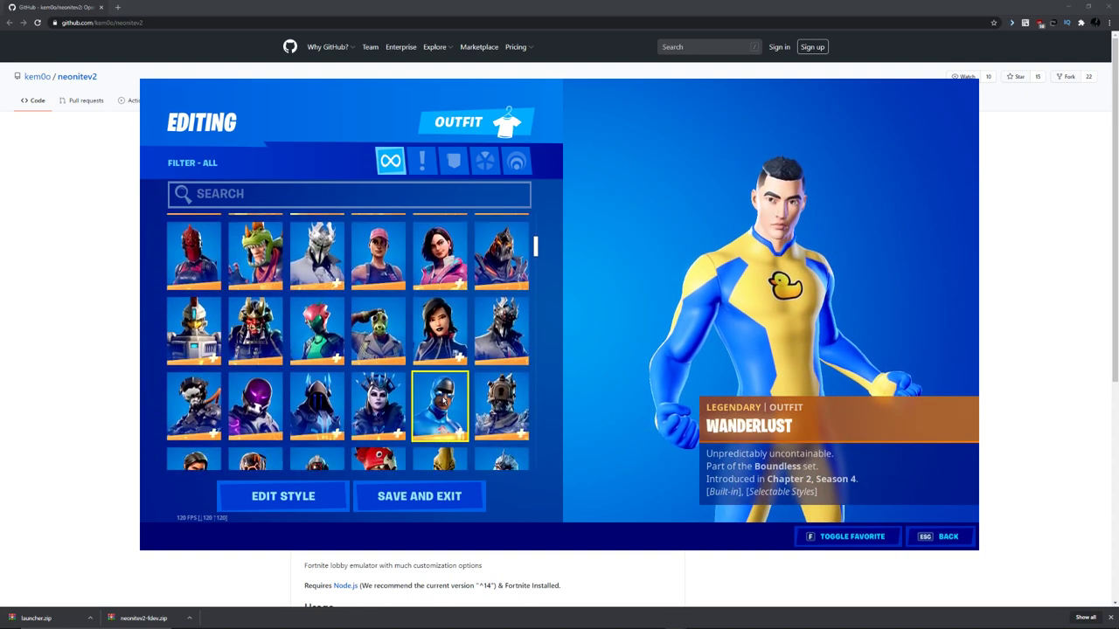
pyautogui.scroll(-1, 348, 341)
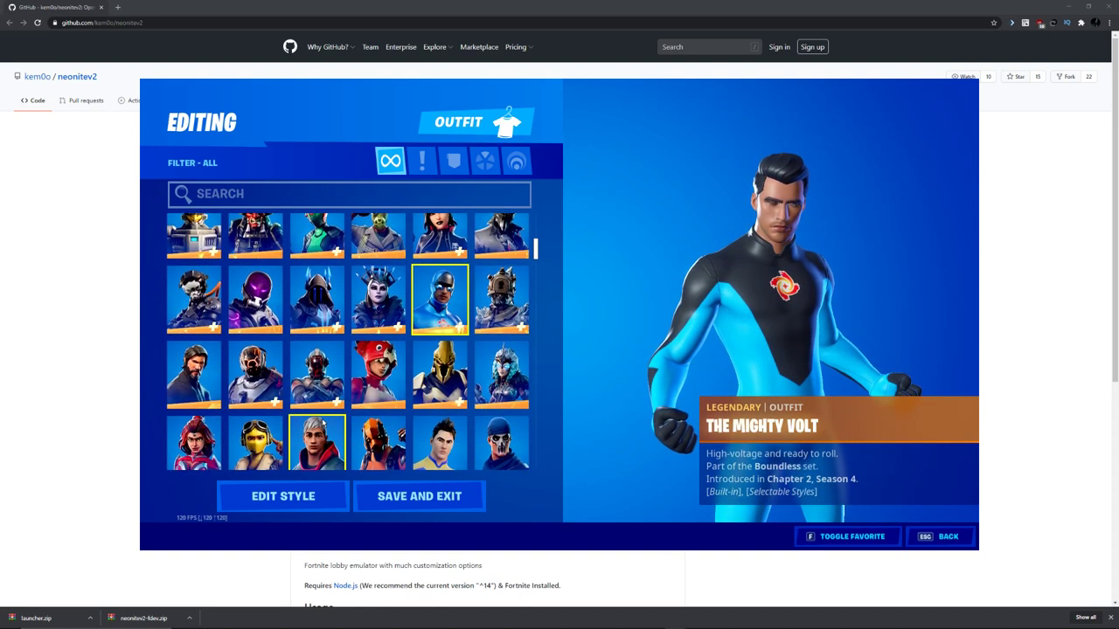
pyautogui.scroll(5, 344, 402)
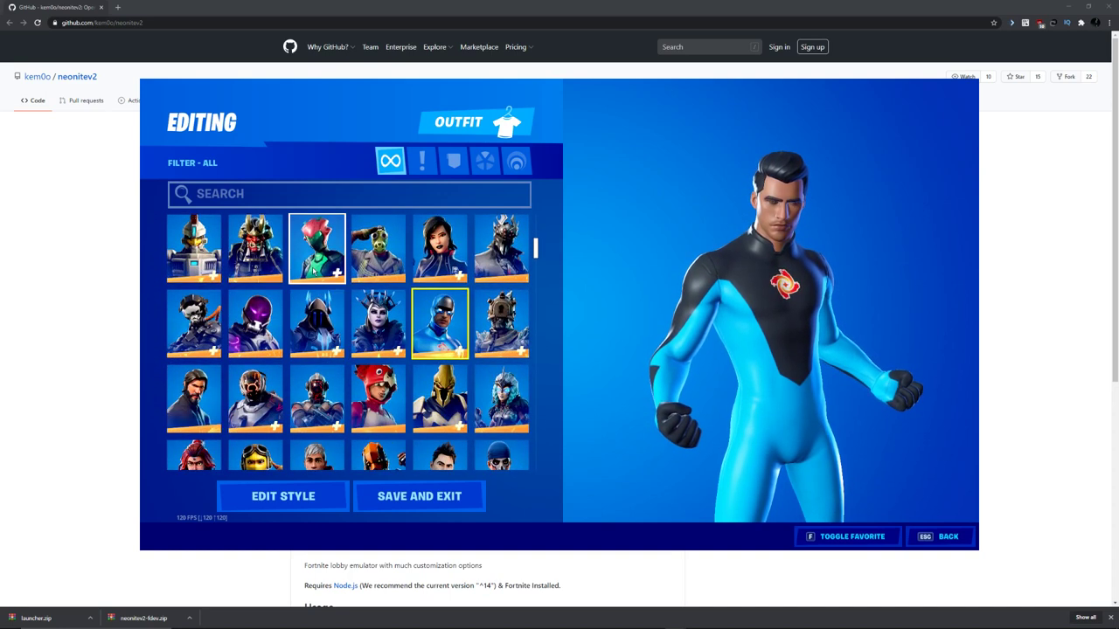
# Preview the legendary outfits Vendetta and Velocity and the Icon Series outfits Loserfruit, Major Lazer and Travis Scott.
pyautogui.click(313, 271)
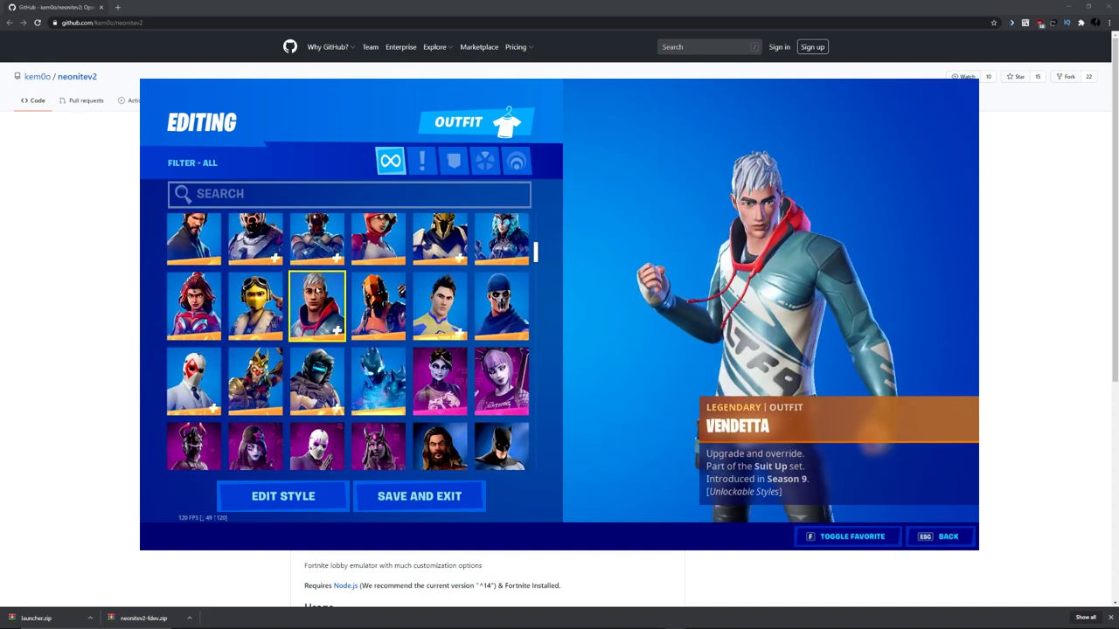
pyautogui.click(262, 297)
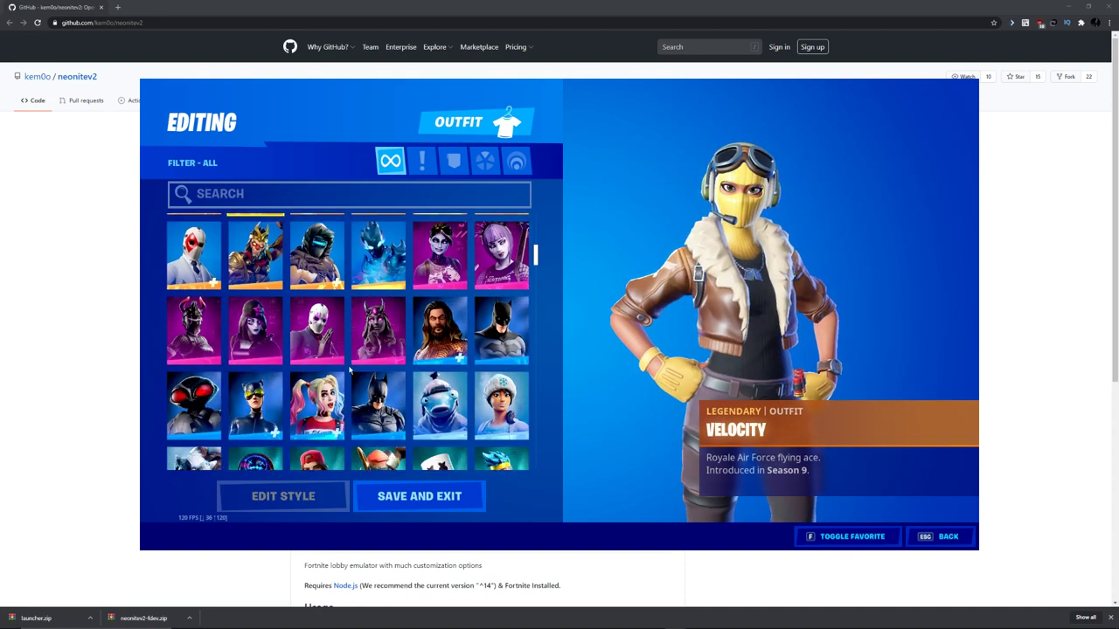
pyautogui.press('Down')
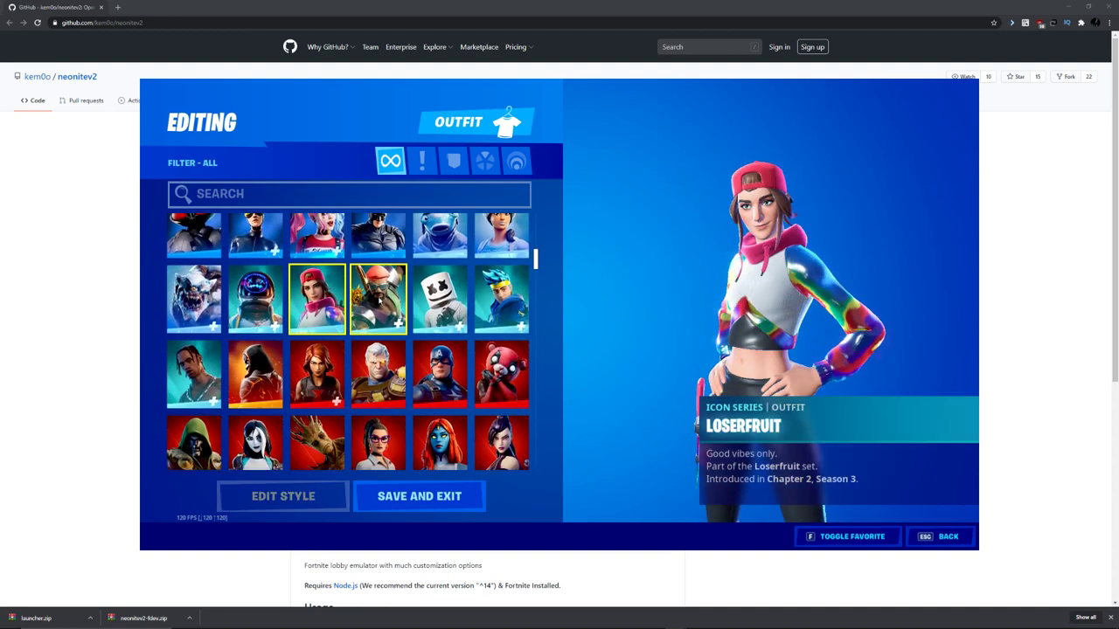
pyautogui.press('Right')
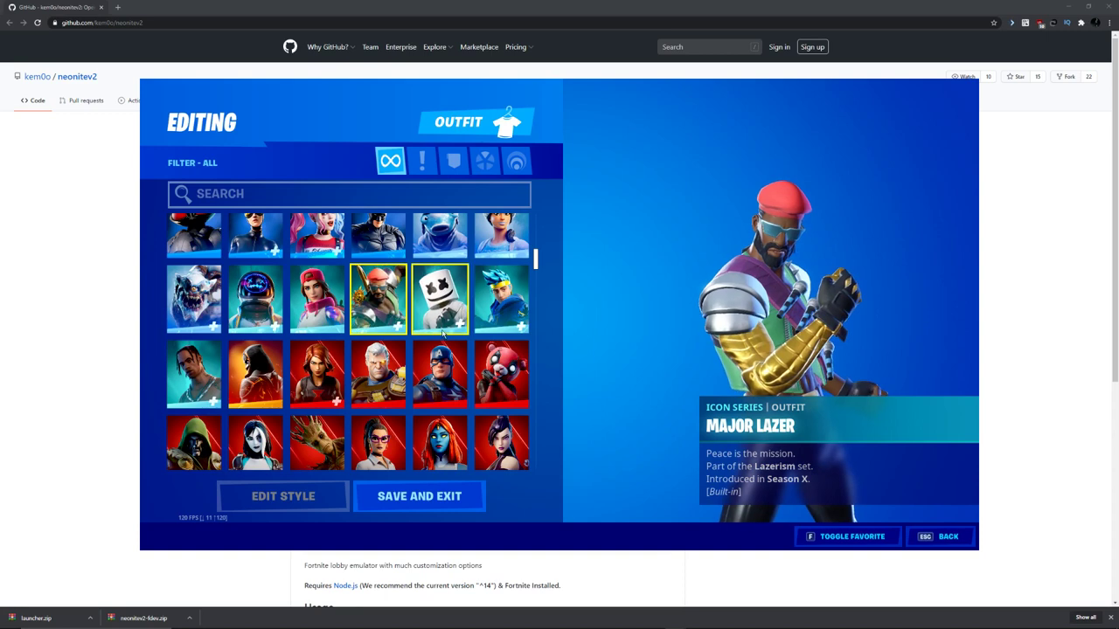
pyautogui.scroll(-1, 442, 277)
pyautogui.click(441, 273)
pyautogui.click(198, 320)
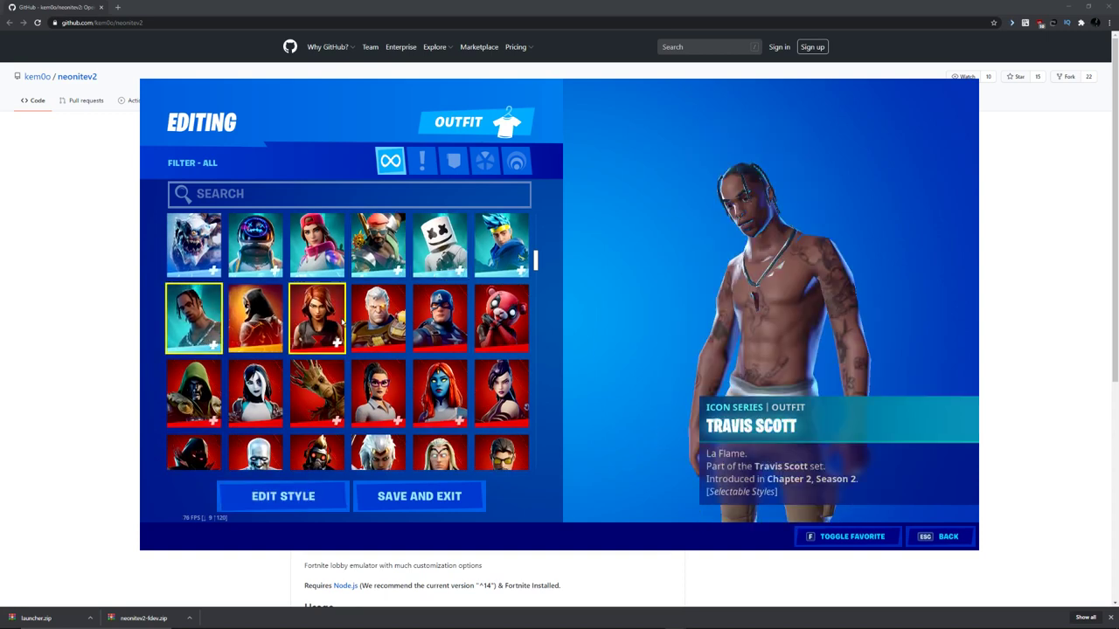
# Preview the Jackal style of the epic Beastmode outfit and return to the outfit list without saving.
pyautogui.scroll(-1, 307, 356)
pyautogui.scroll(-10, 307, 355)
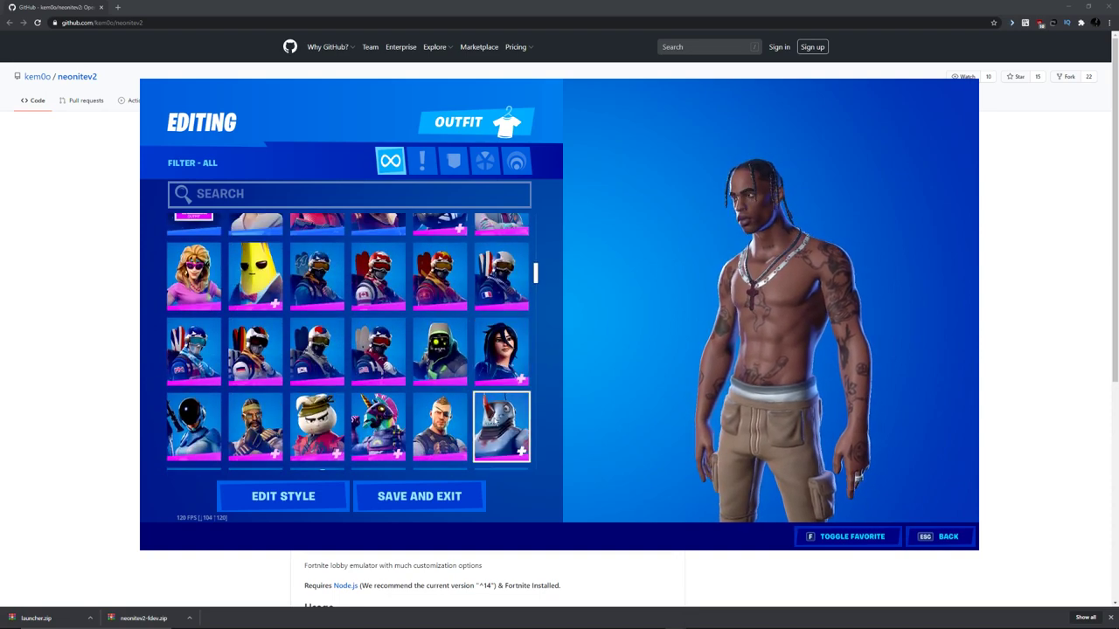
pyautogui.scroll(-1, 440, 385)
pyautogui.click(320, 493)
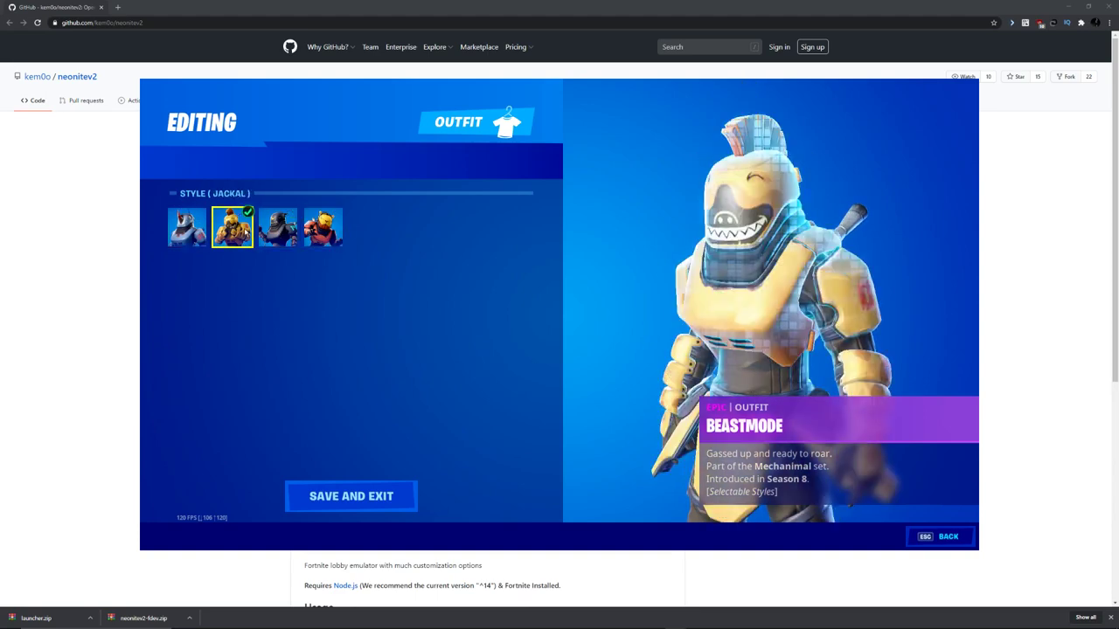
pyautogui.press('Escape')
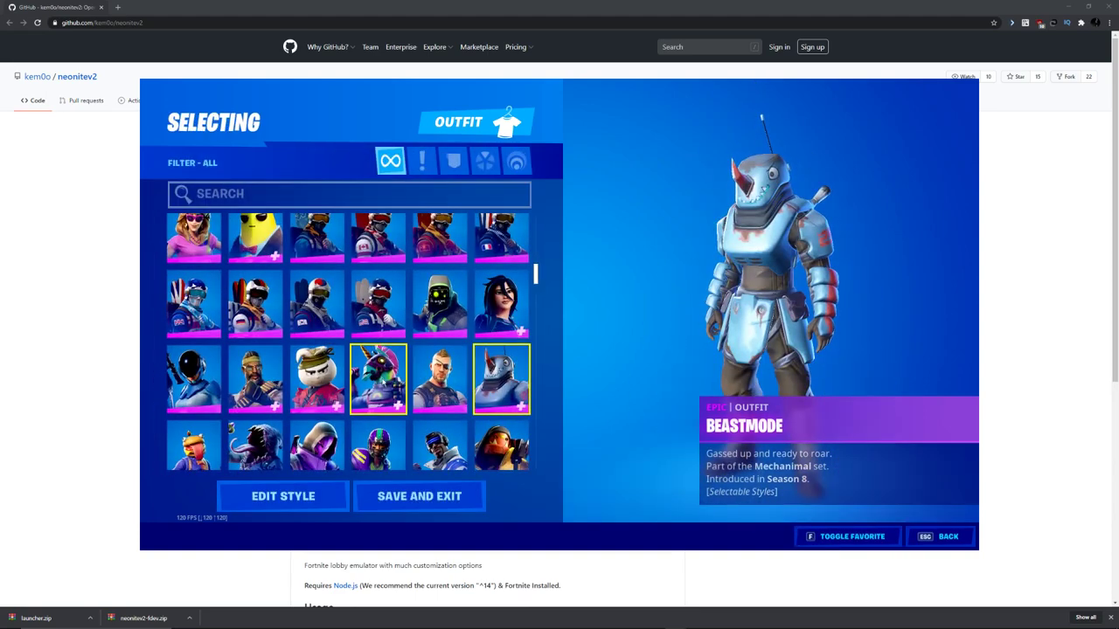
# Find the placeholder-icon outfits further down the epic outfits and preview them through Marauder Heavy.
pyautogui.scroll(-2, 394, 378)
pyautogui.scroll(-2, 393, 378)
pyautogui.moveTo(538, 285); pyautogui.dragTo(538, 310)
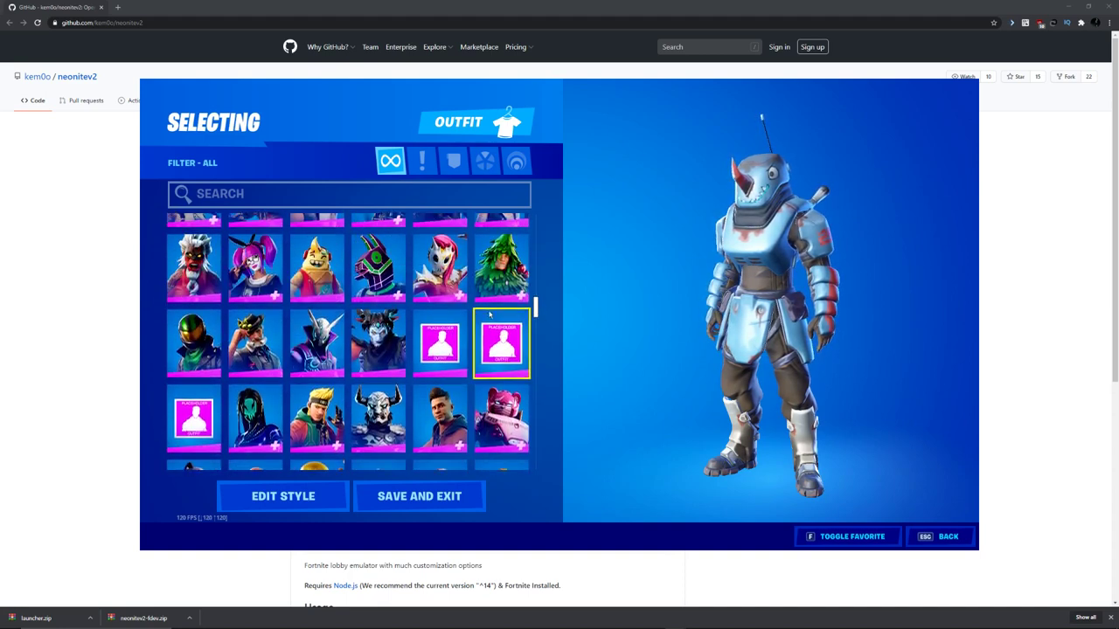
pyautogui.press('Right')
pyautogui.press('Right')
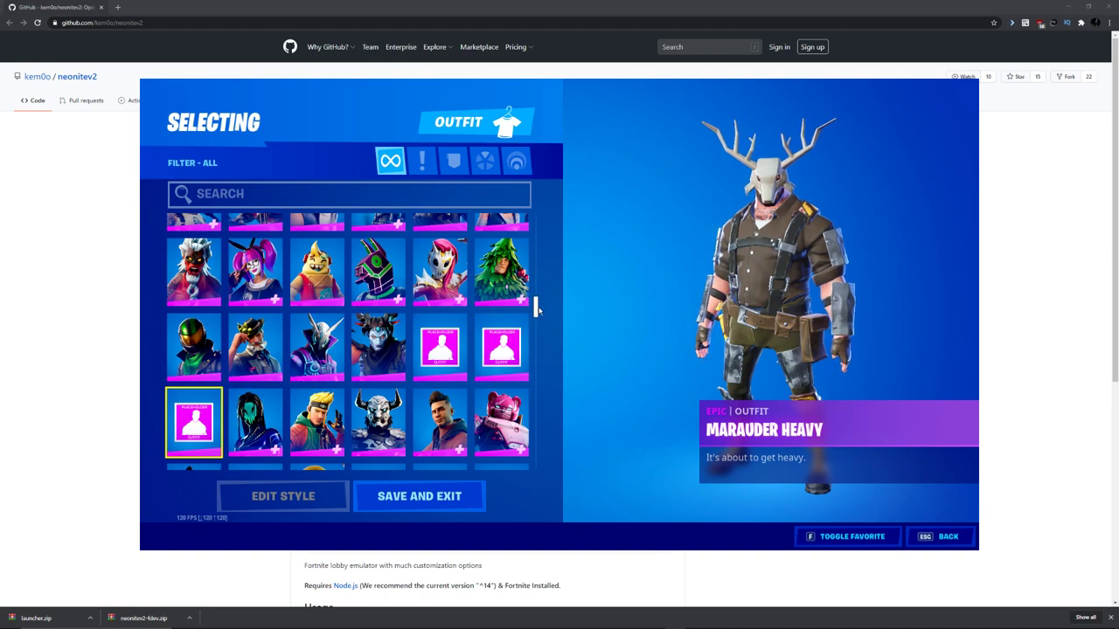
# Preview the epic outfits with the Henchman Bad and Henchman Good placeholder icons.
pyautogui.moveTo(537, 307); pyautogui.dragTo(535, 322)
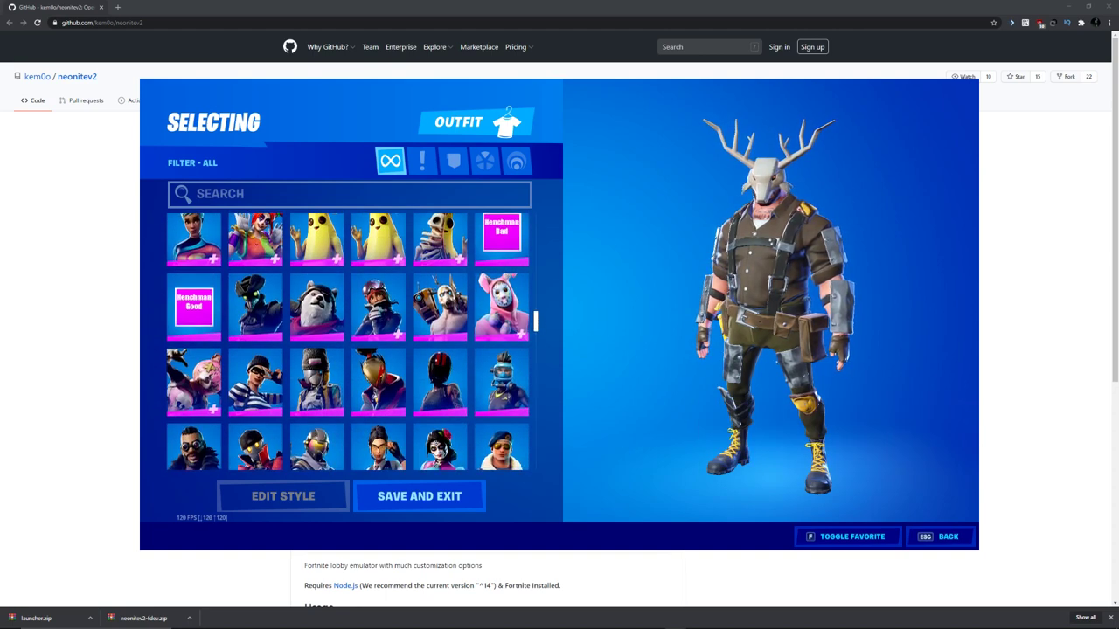
pyautogui.click(506, 250)
pyautogui.click(199, 309)
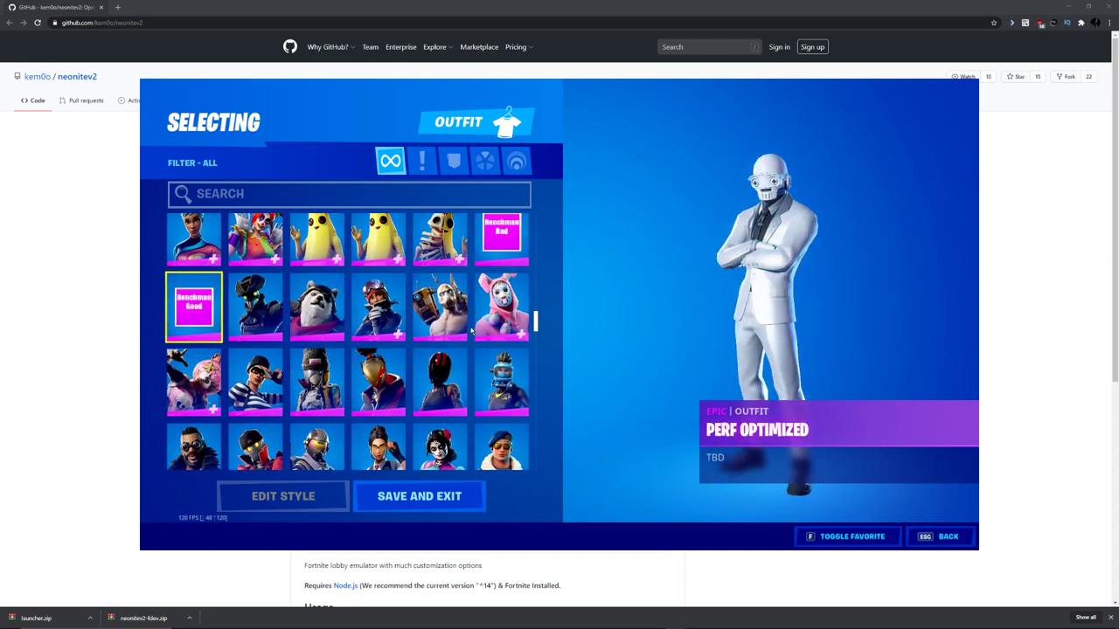
# Preview the unnamed TBD outfits in the large block of placeholder icons, including Henchman Spy Dark and Henchman Spy Good.
pyautogui.moveTo(535, 323); pyautogui.dragTo(537, 342)
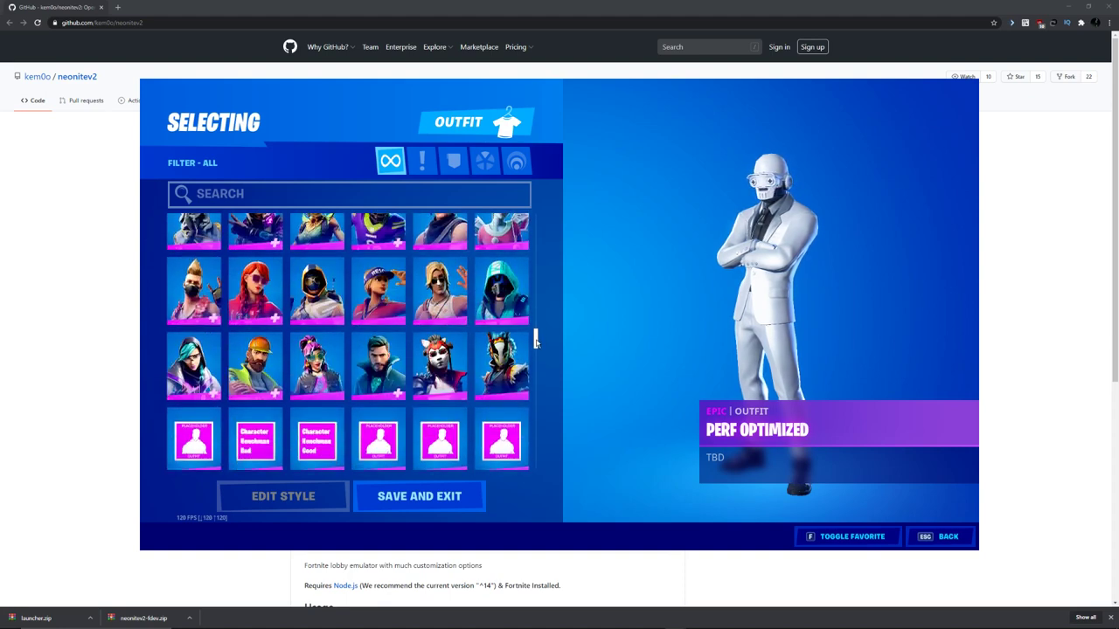
pyautogui.click(211, 343)
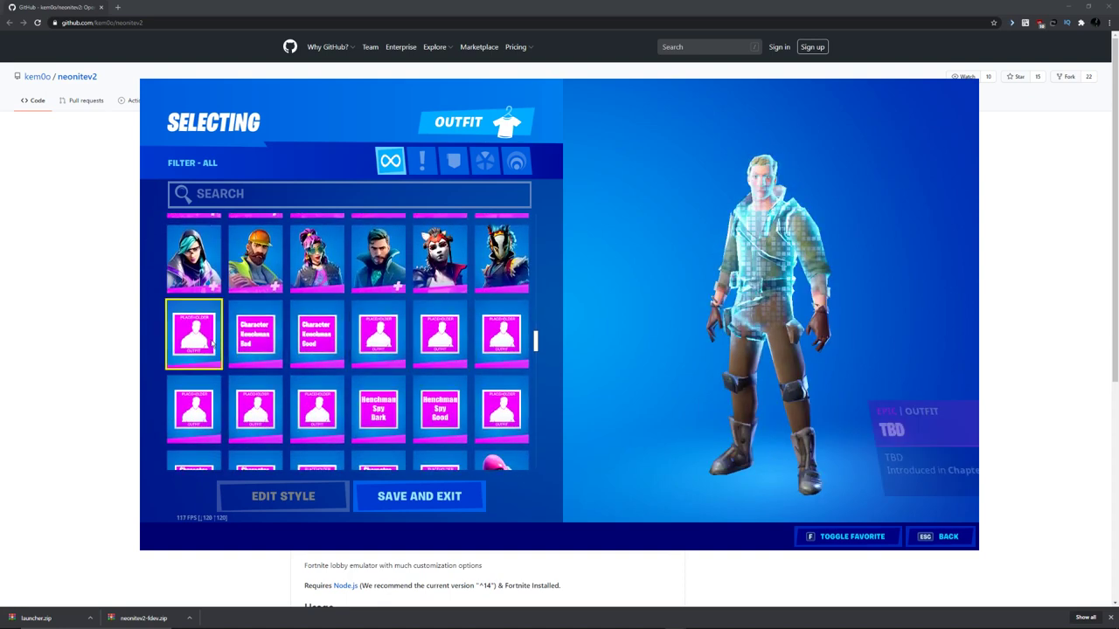
pyautogui.click(378, 339)
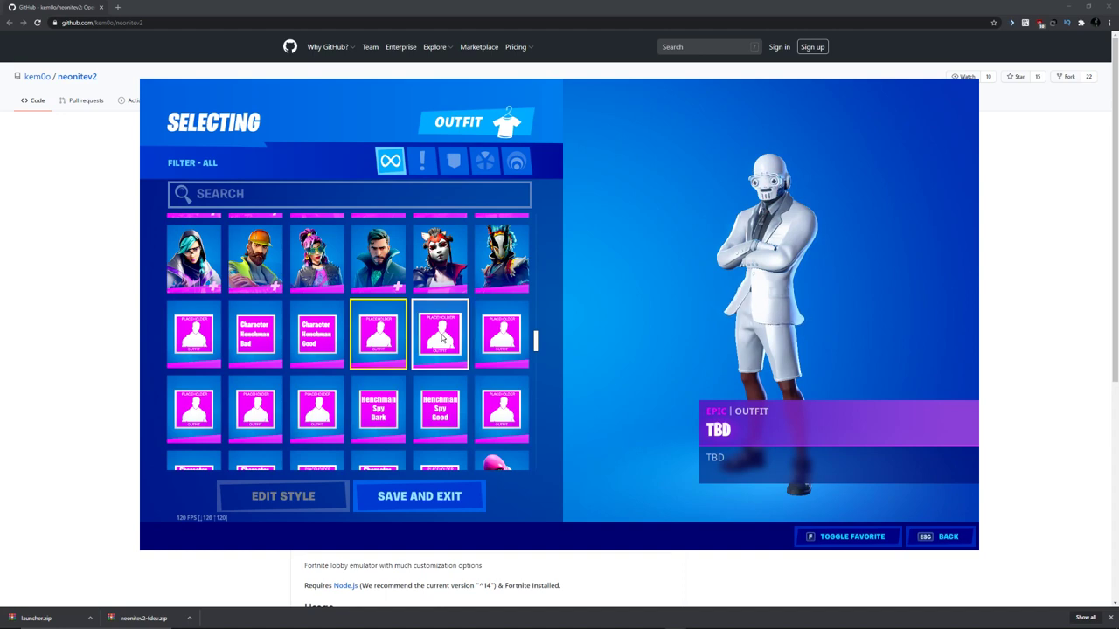
pyautogui.click(498, 338)
pyautogui.scroll(-1, 384, 389)
pyautogui.click(195, 336)
pyautogui.click(256, 340)
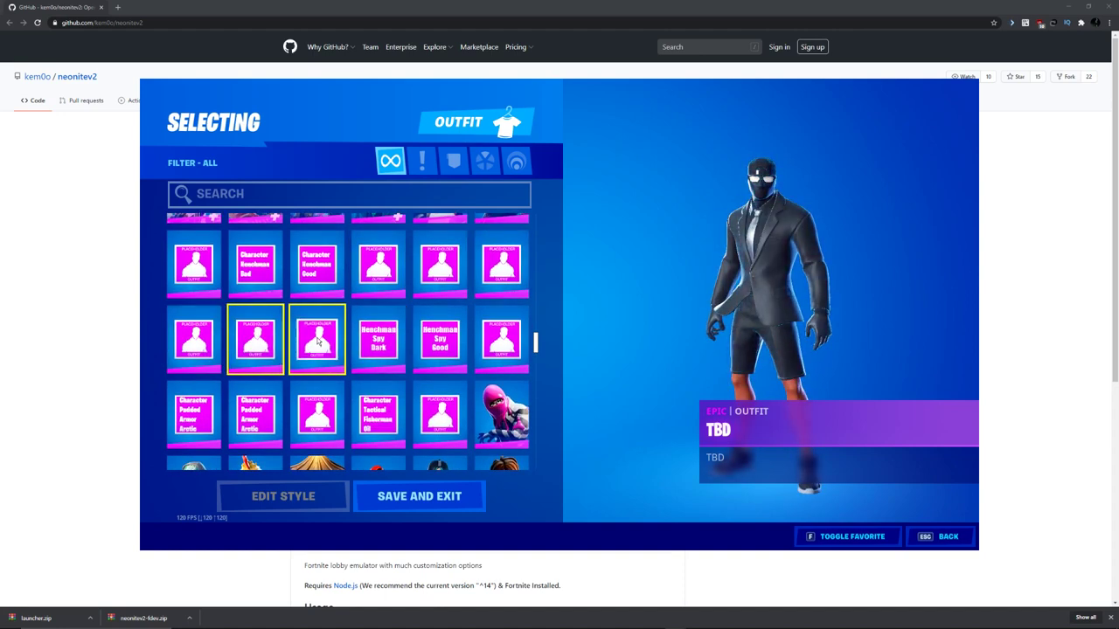
pyautogui.click(317, 341)
pyautogui.click(385, 342)
pyautogui.click(442, 342)
pyautogui.click(497, 342)
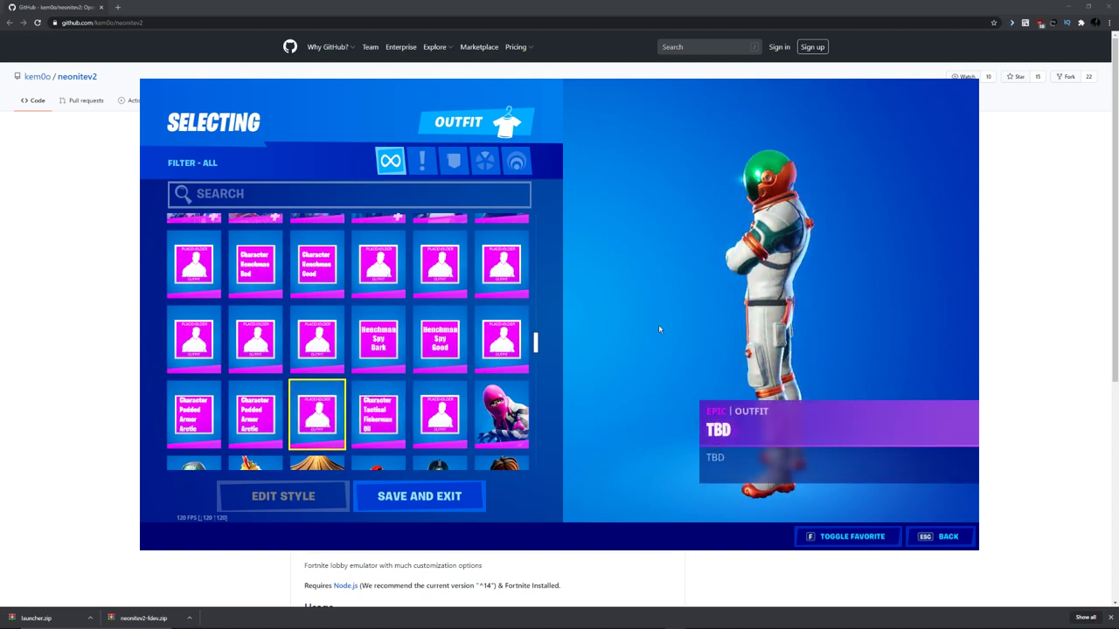
# Preview the pink-masked outfit after the placeholder block, followed by Triage Trooper and the rare outfit Aeronaut.
pyautogui.scroll(-1, 439, 374)
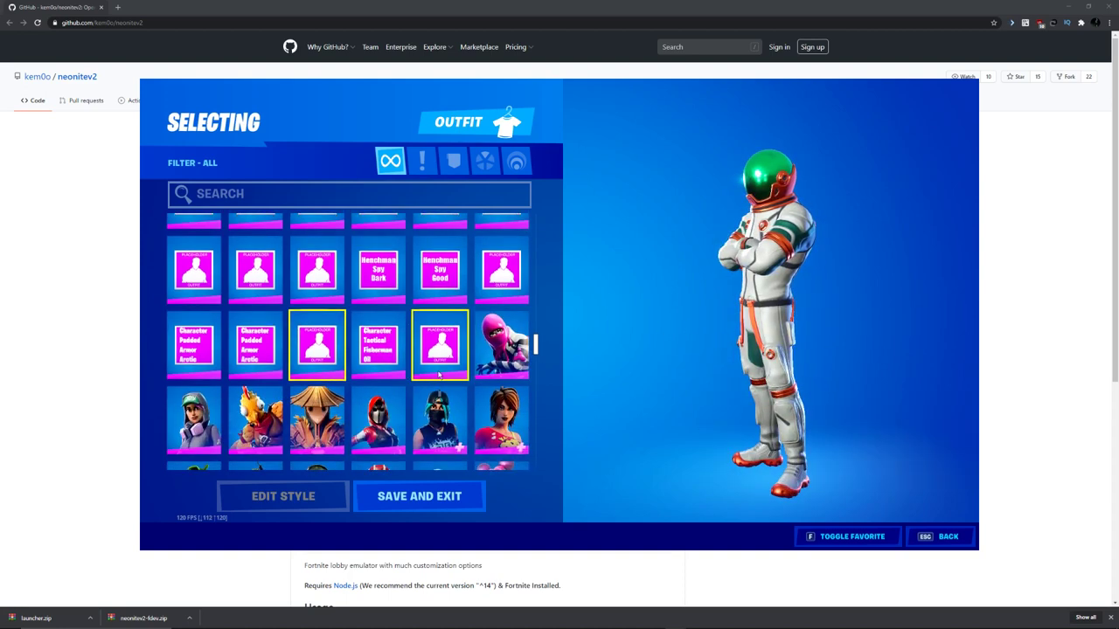
pyautogui.scroll(-1, 439, 374)
pyautogui.click(501, 248)
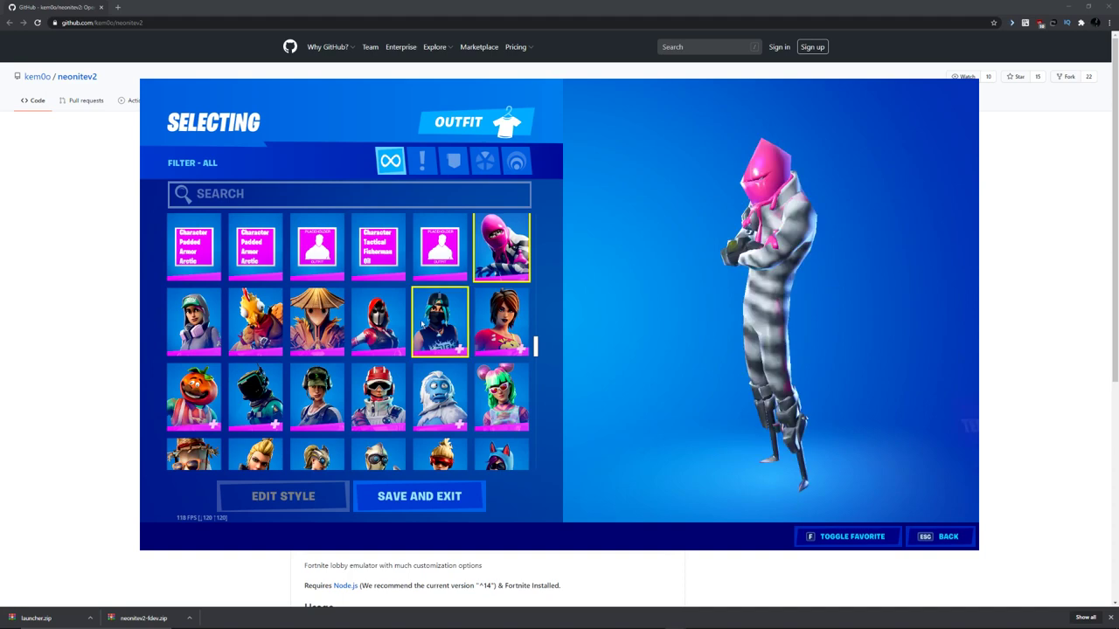
pyautogui.scroll(-1, 402, 384)
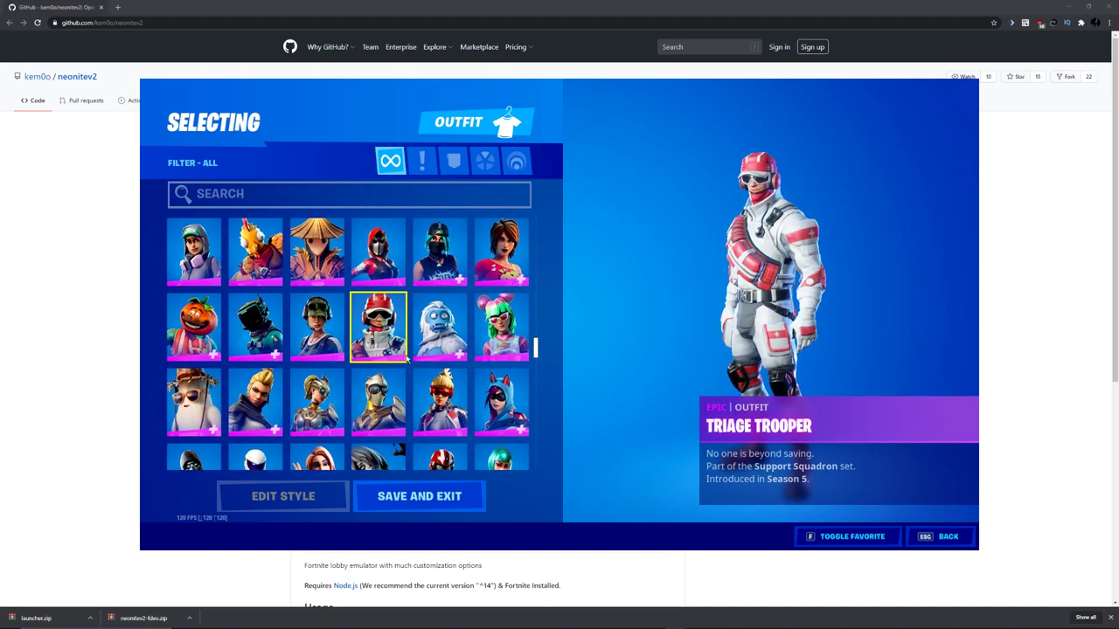
pyautogui.scroll(-4, 404, 358)
pyautogui.scroll(-1, 411, 368)
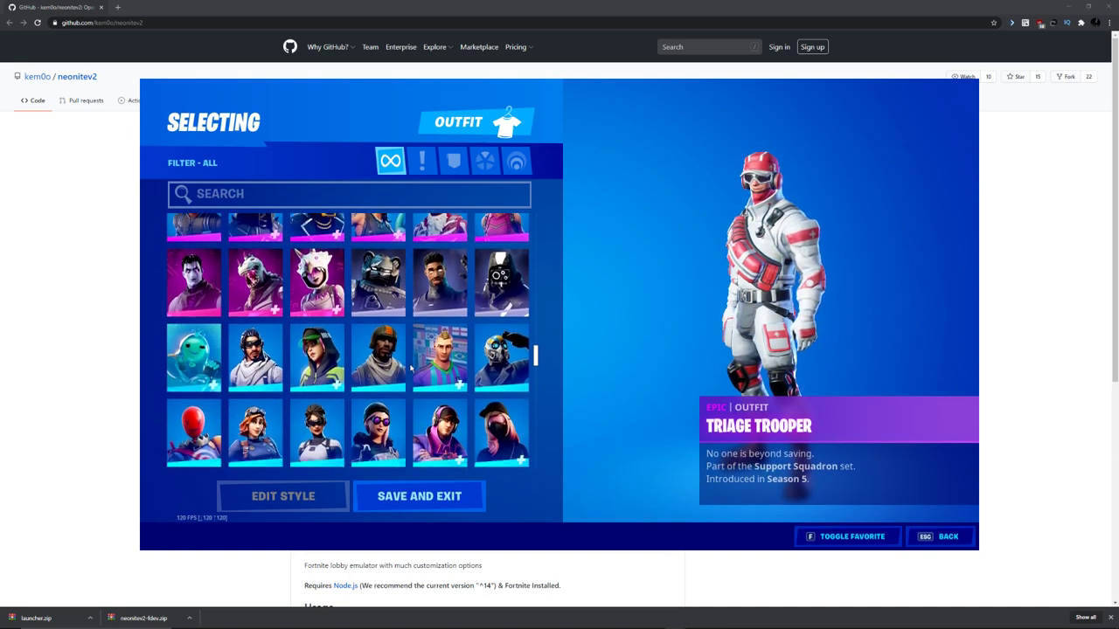
pyautogui.scroll(-6, 440, 354)
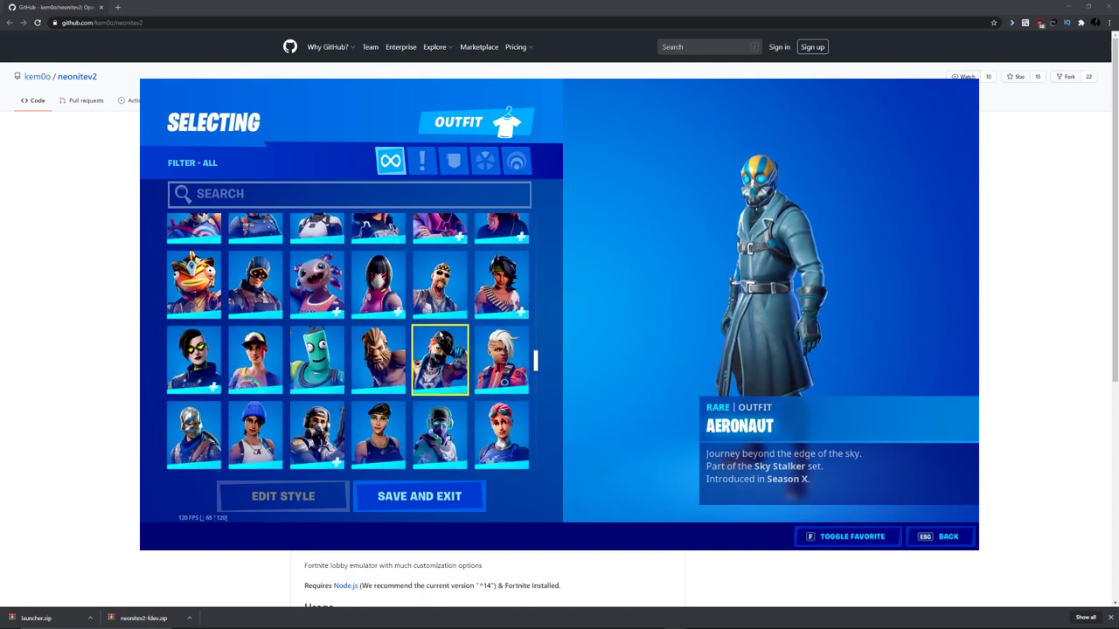
# Browse the rare and common outfits toward the end of the list, previewing Recruit and Burial Threat.
pyautogui.scroll(-8, 535, 385)
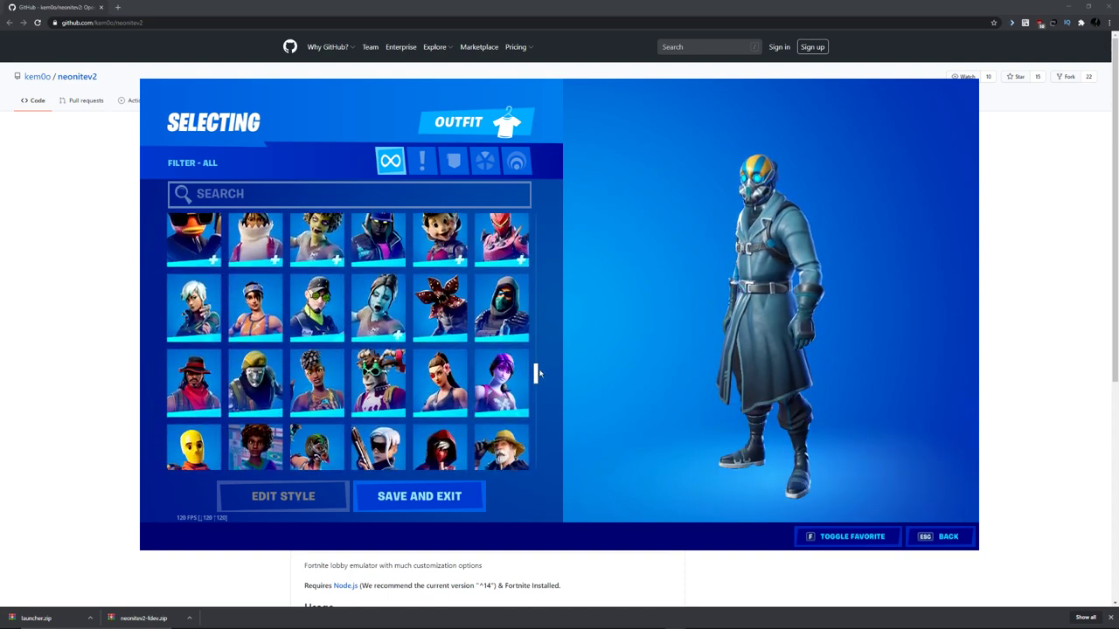
pyautogui.moveTo(542, 390); pyautogui.dragTo(538, 424)
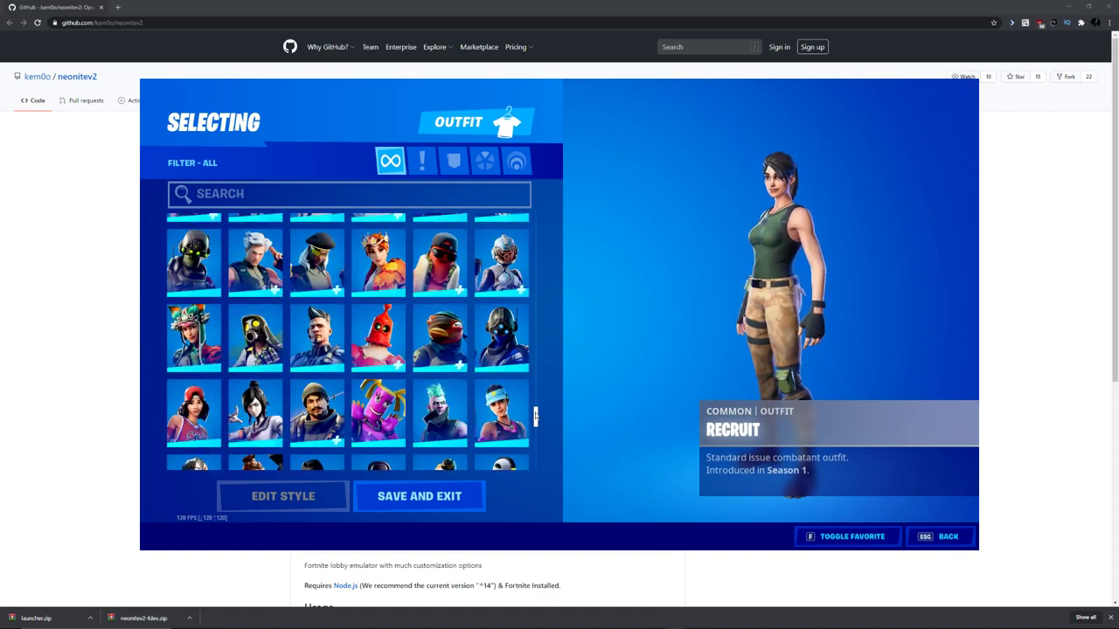
pyautogui.moveTo(536, 399); pyautogui.dragTo(535, 394)
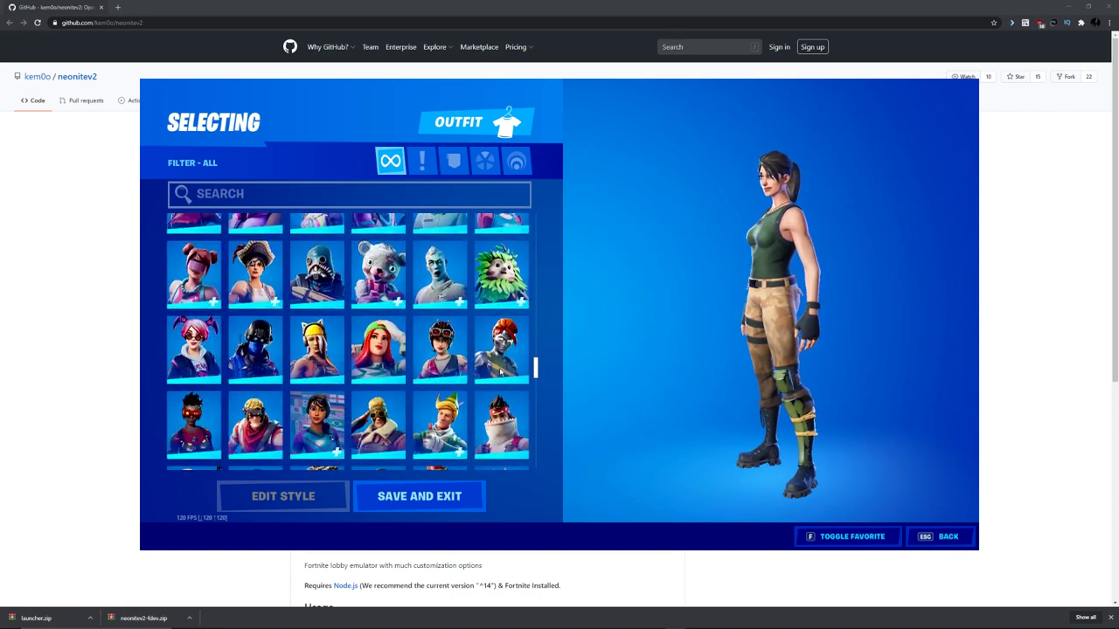
pyautogui.click(412, 368)
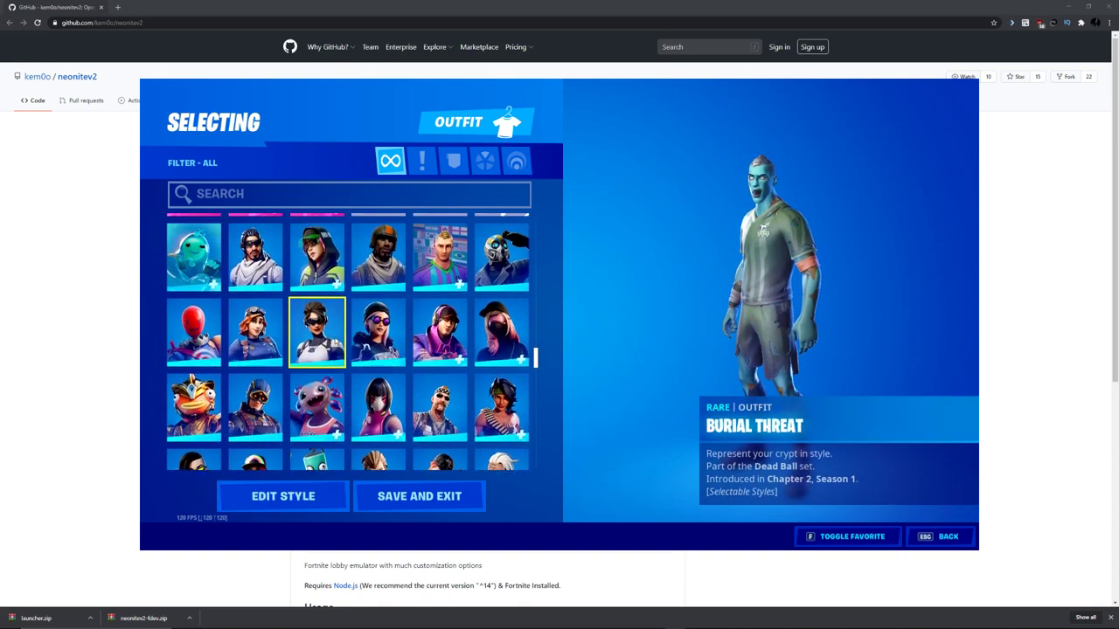
# Browse back up through the epic outfits, previewing Tailor, Rebel and Ragsy.
pyautogui.scroll(2, 302, 352)
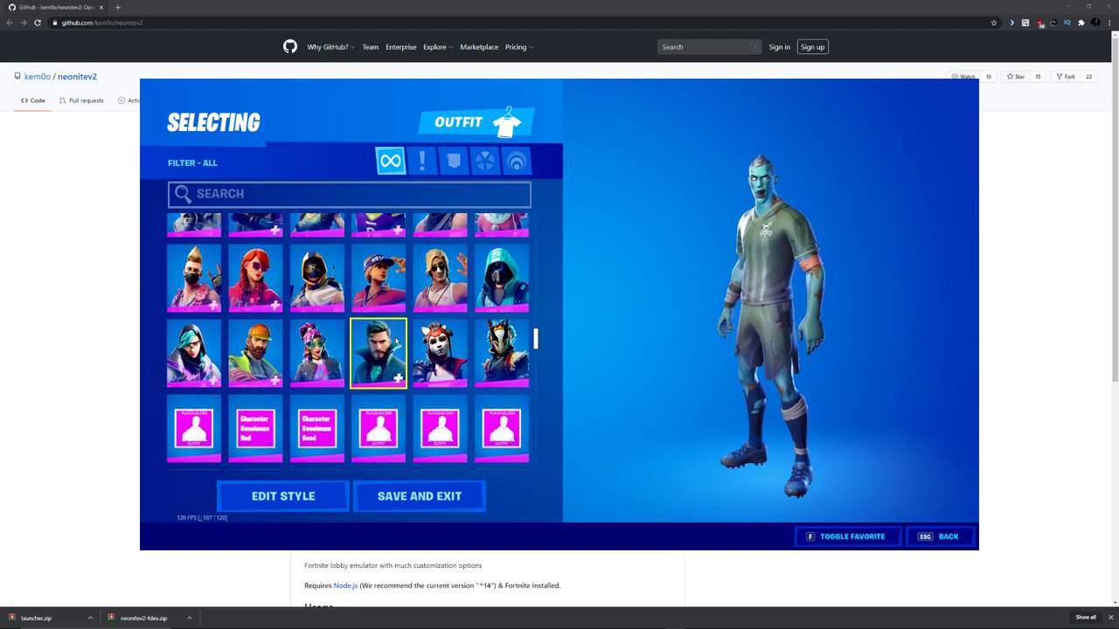
pyautogui.scroll(1, 385, 376)
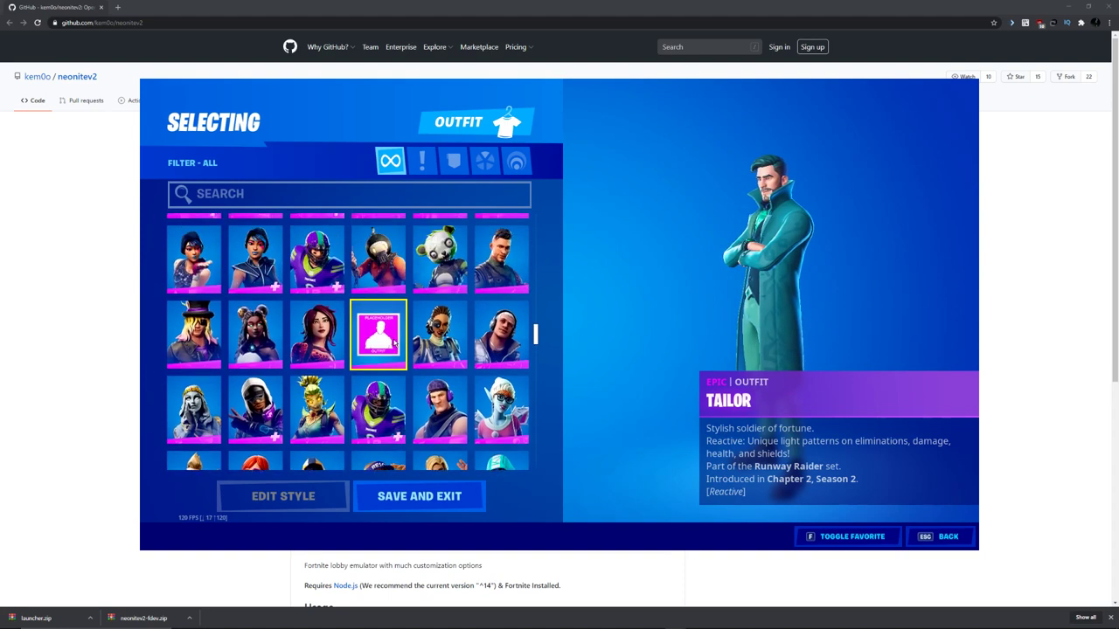
pyautogui.scroll(3, 350, 358)
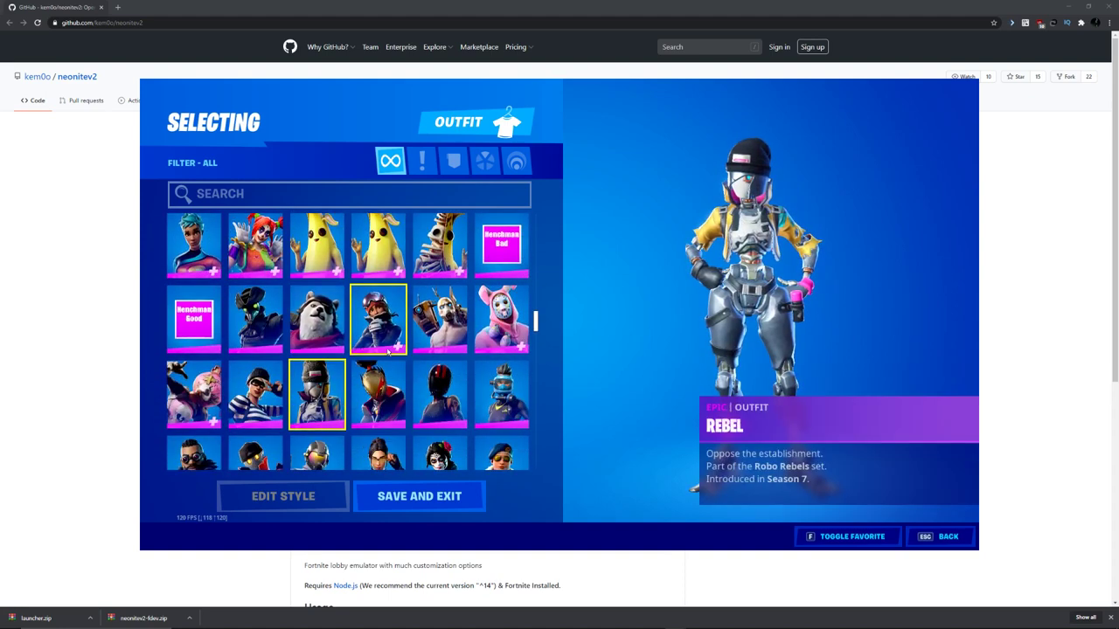
pyautogui.click(193, 393)
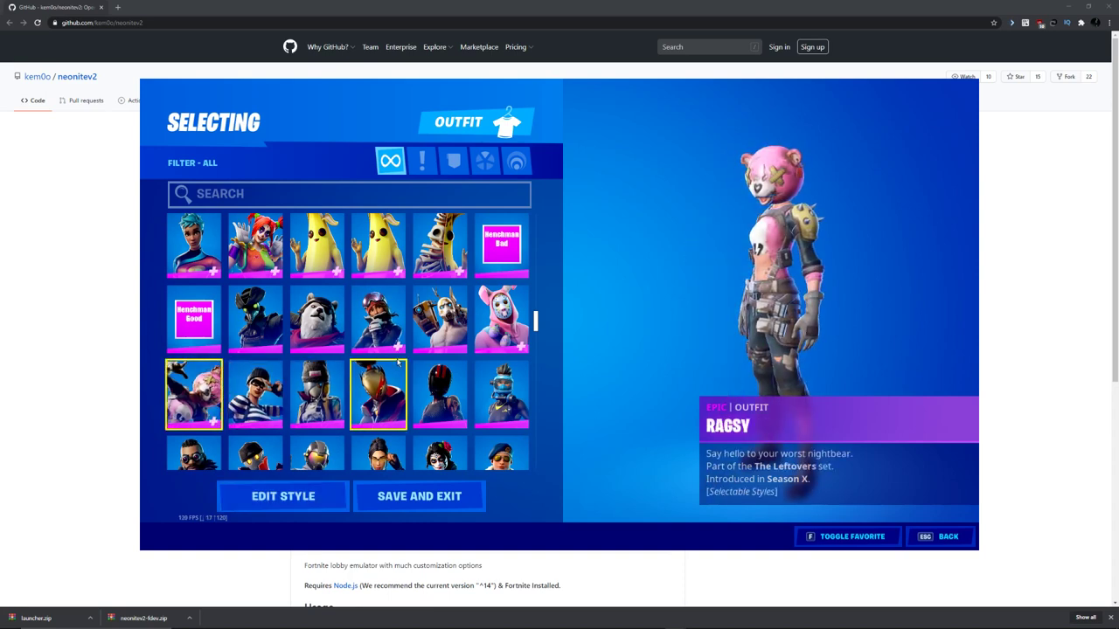
pyautogui.scroll(6, 494, 394)
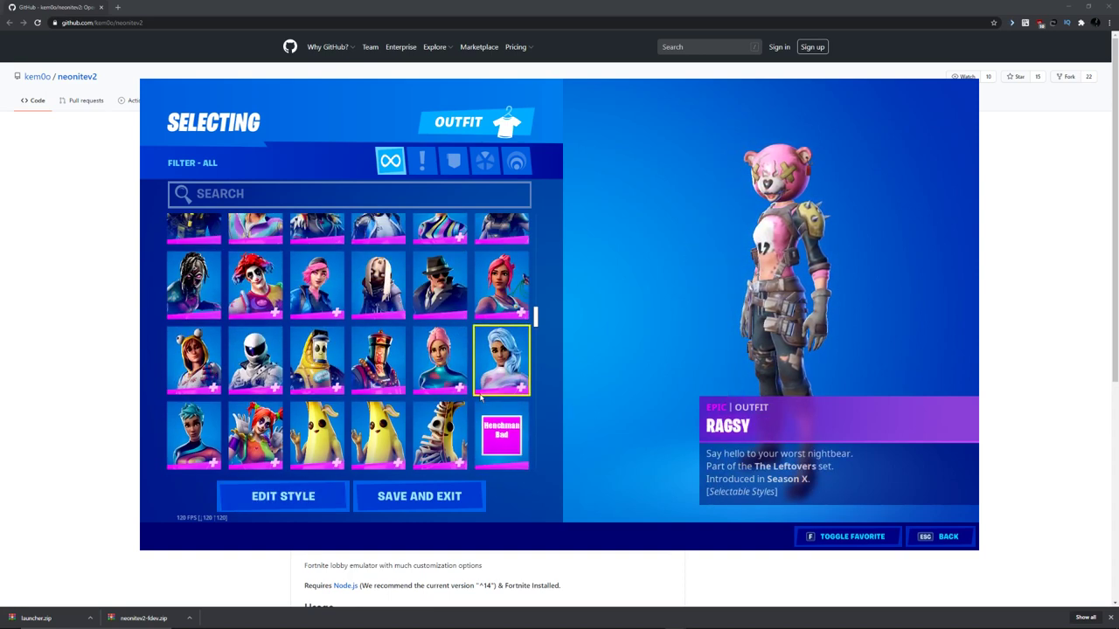
pyautogui.scroll(3, 483, 398)
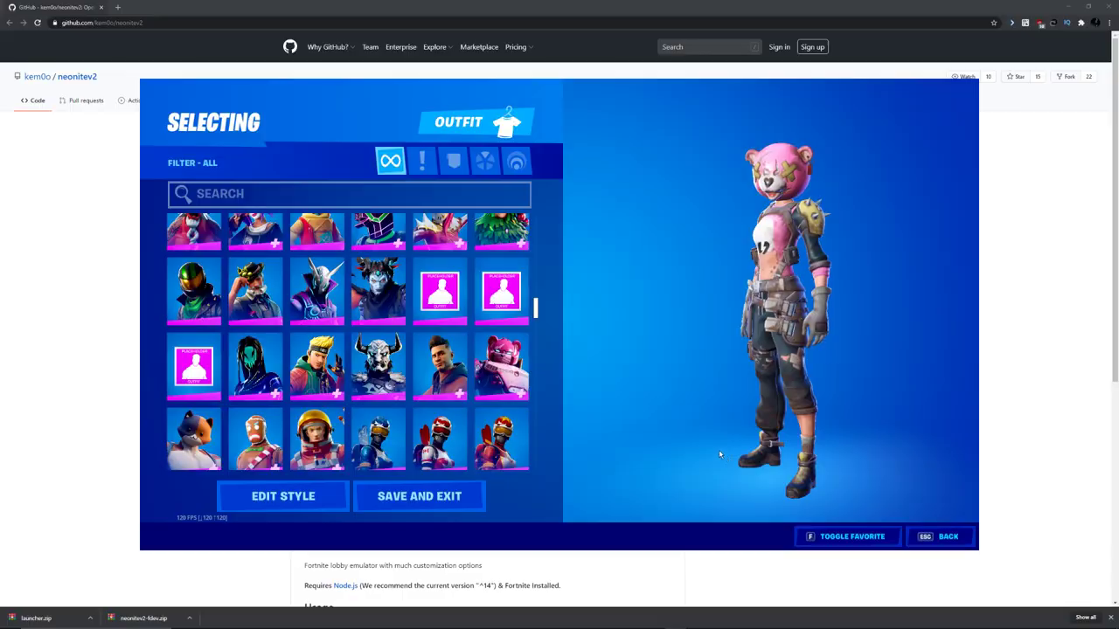